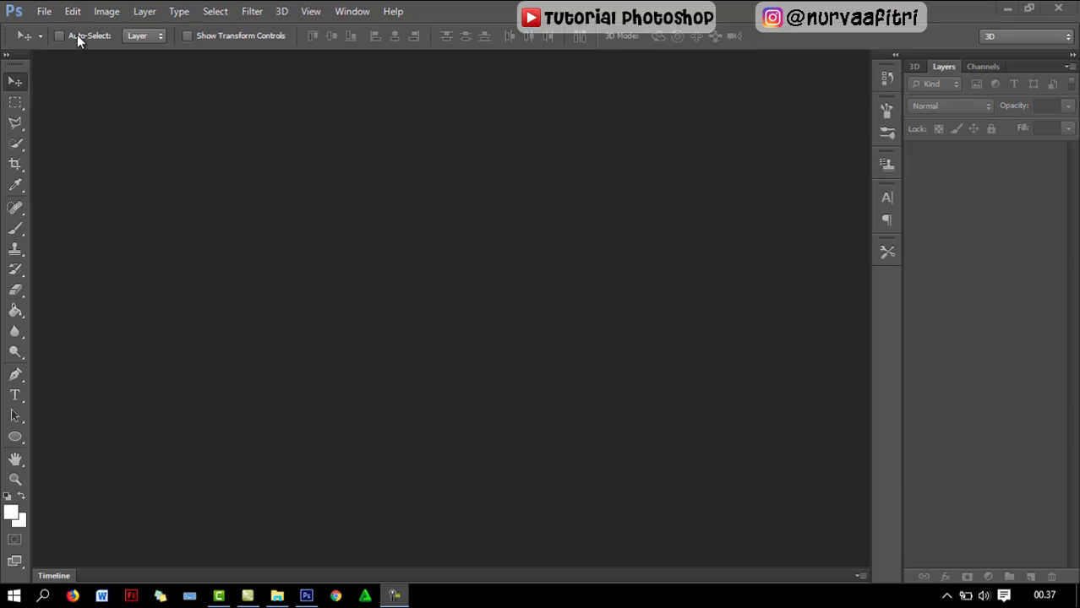
- Create a new white A4 document at 300 pixels per inch
left_click(44, 11)
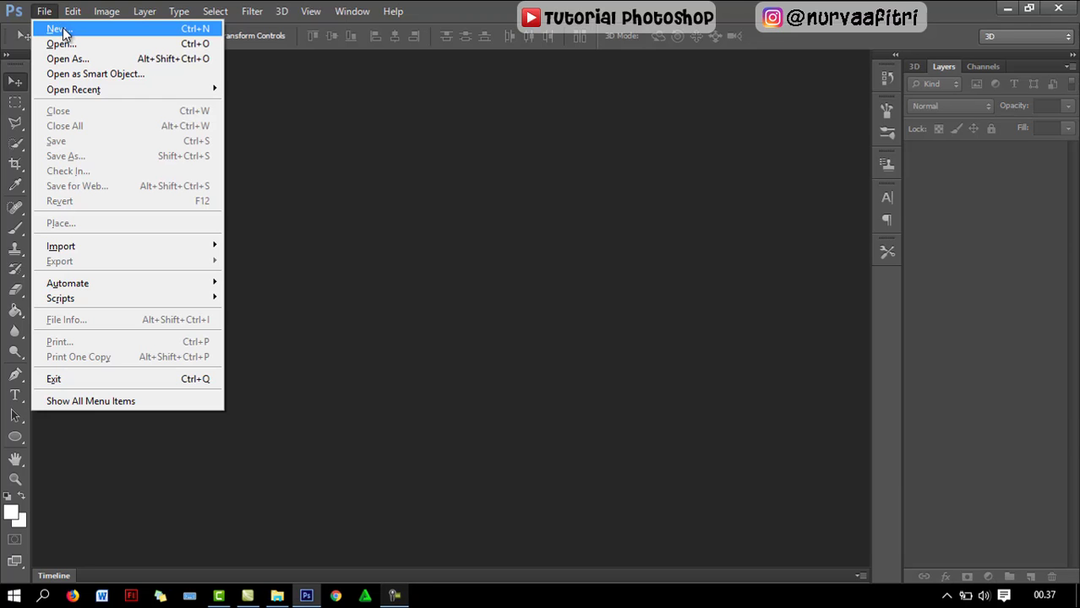
left_click(56, 27)
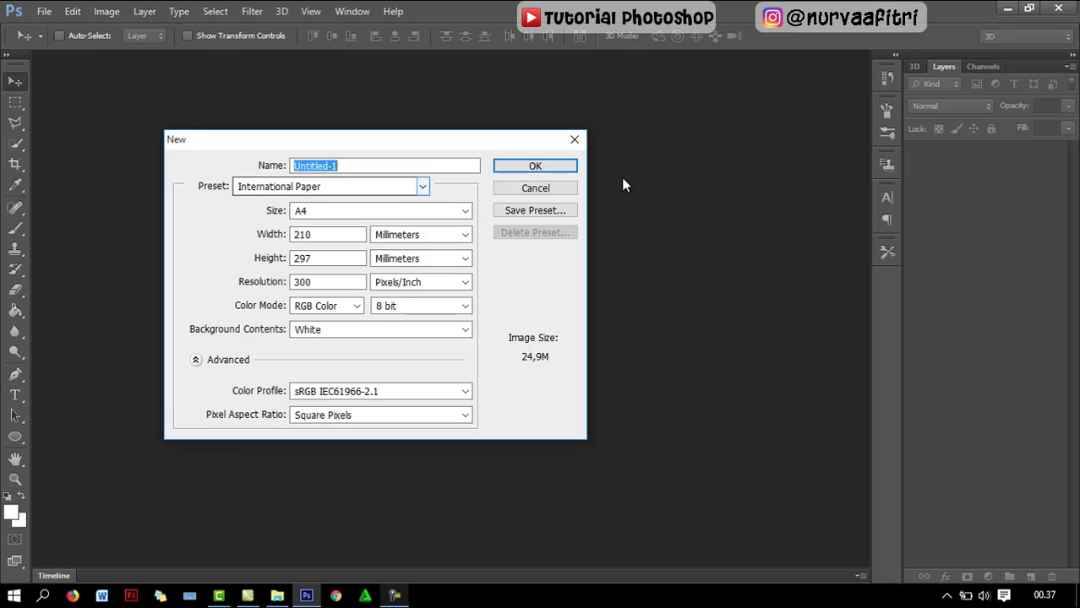
left_click(535, 165)
- Rotate the canvas 90° clockwise to landscape orientation
left_click(76, 12)
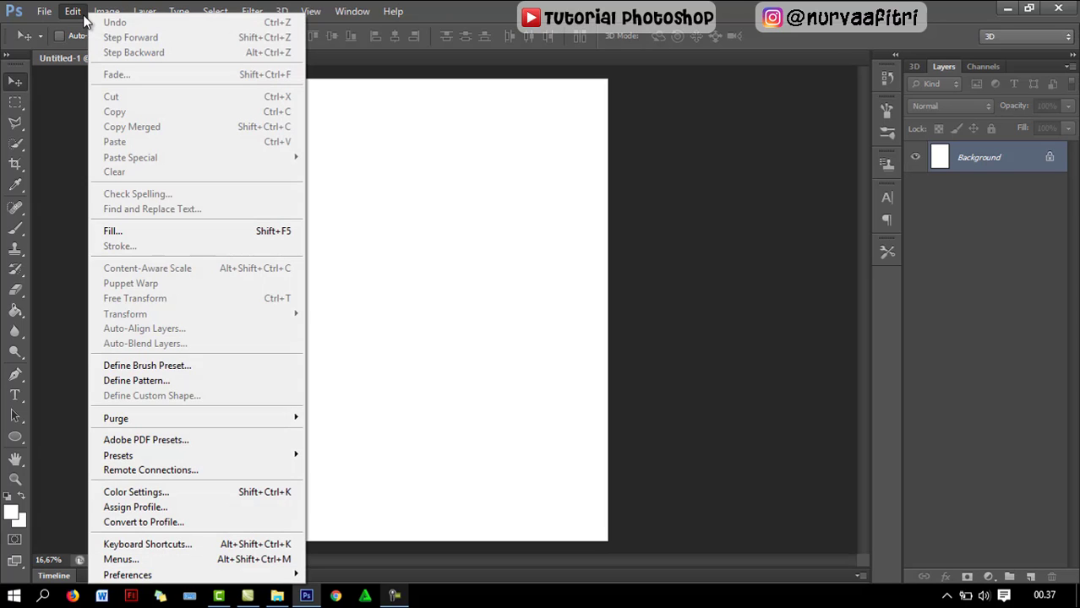
left_click(79, 12)
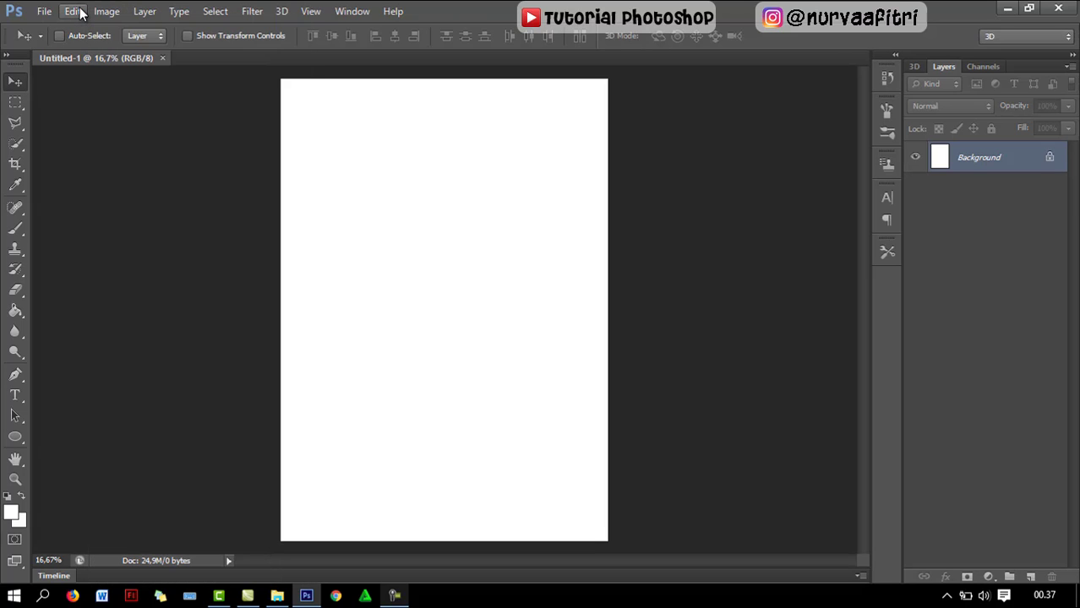
left_click(103, 11)
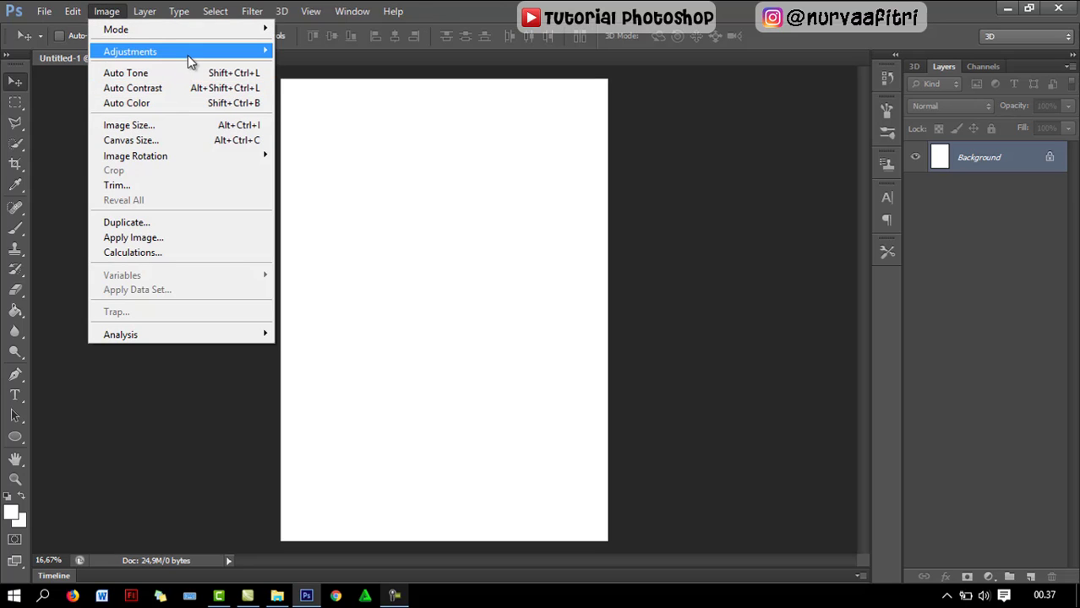
mouse_move(135, 156)
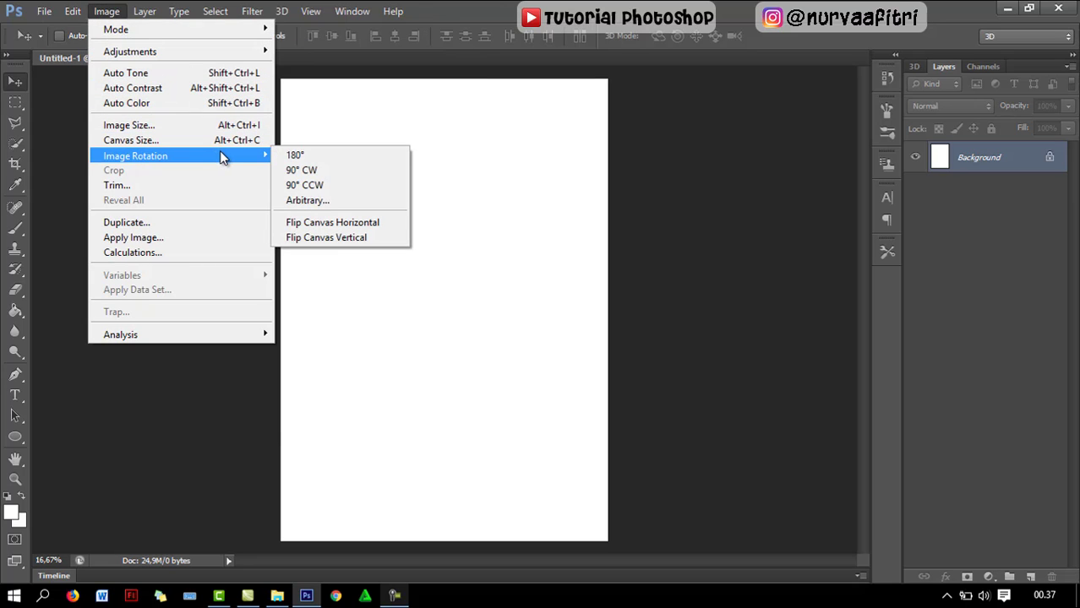
left_click(314, 172)
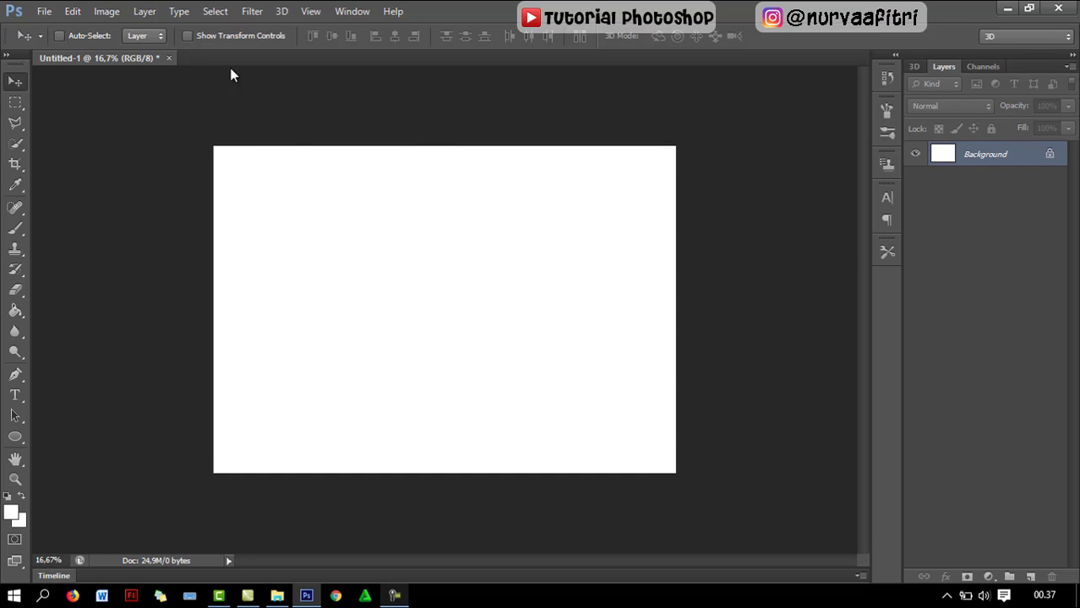
- Add a 'BFF' text layer on the left of the page in the Super Retro M54 font
left_click(15, 394)
left_click(298, 304)
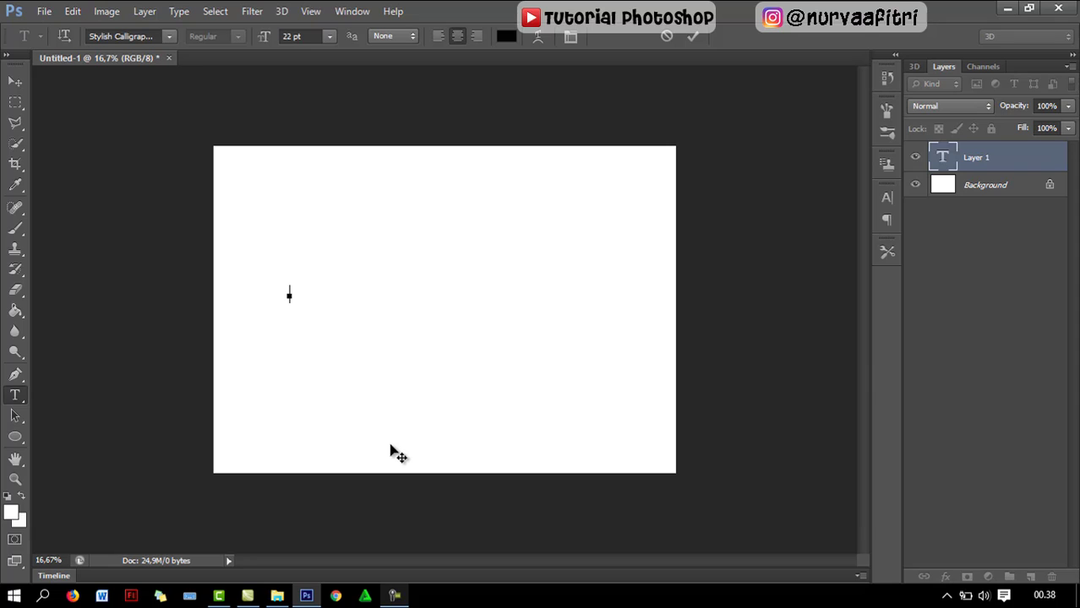
type("EL")
key("ctrl+a")
left_click(169, 37)
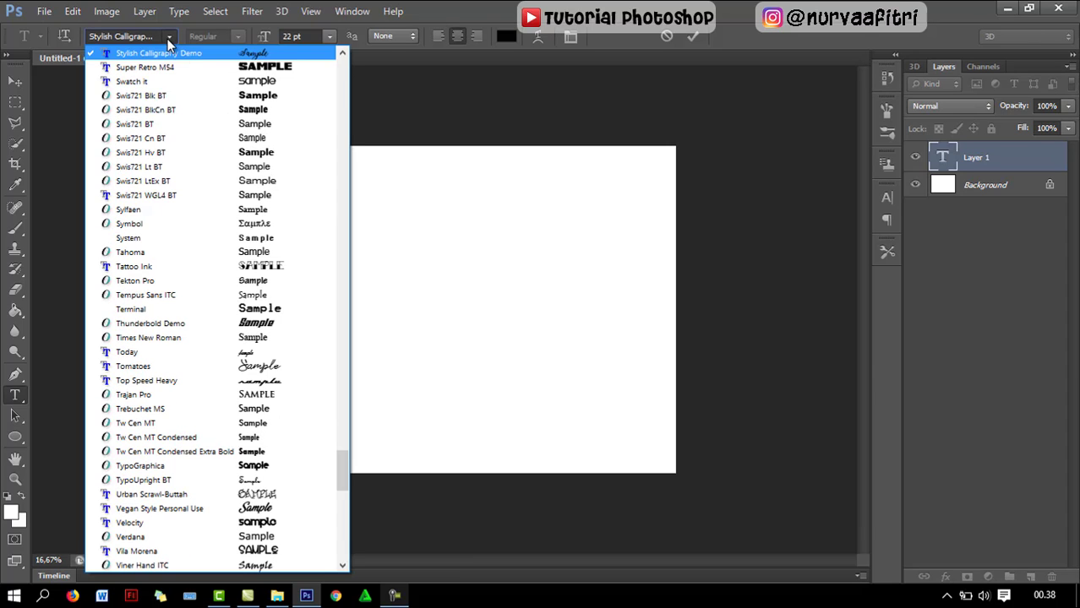
left_click(288, 69)
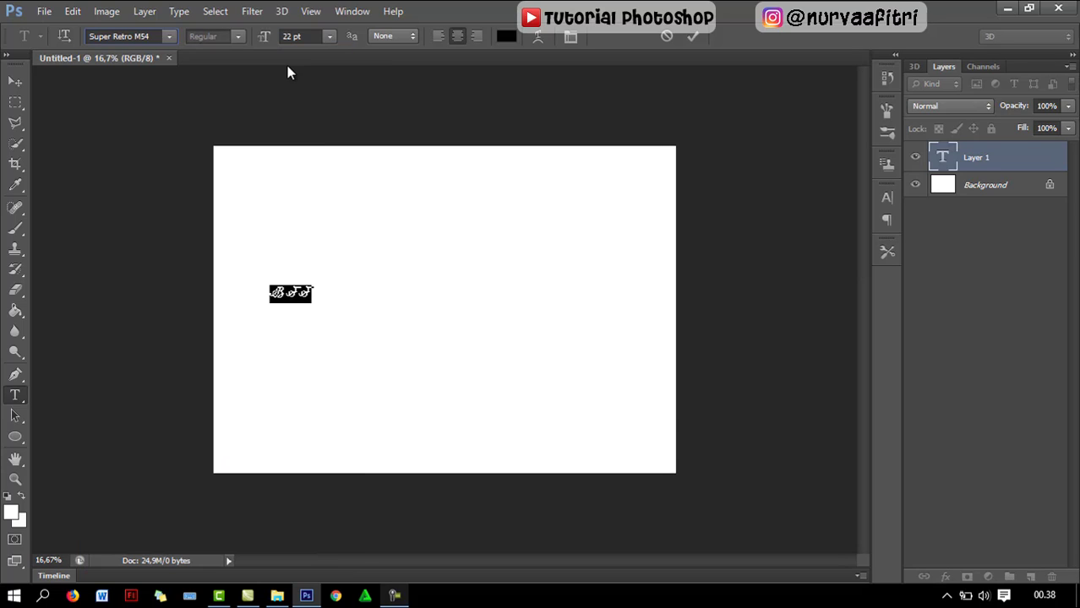
left_click(16, 82)
- Scale BFF up to about 371 pt and stretch it taller across the upper page
key("ctrl+t")
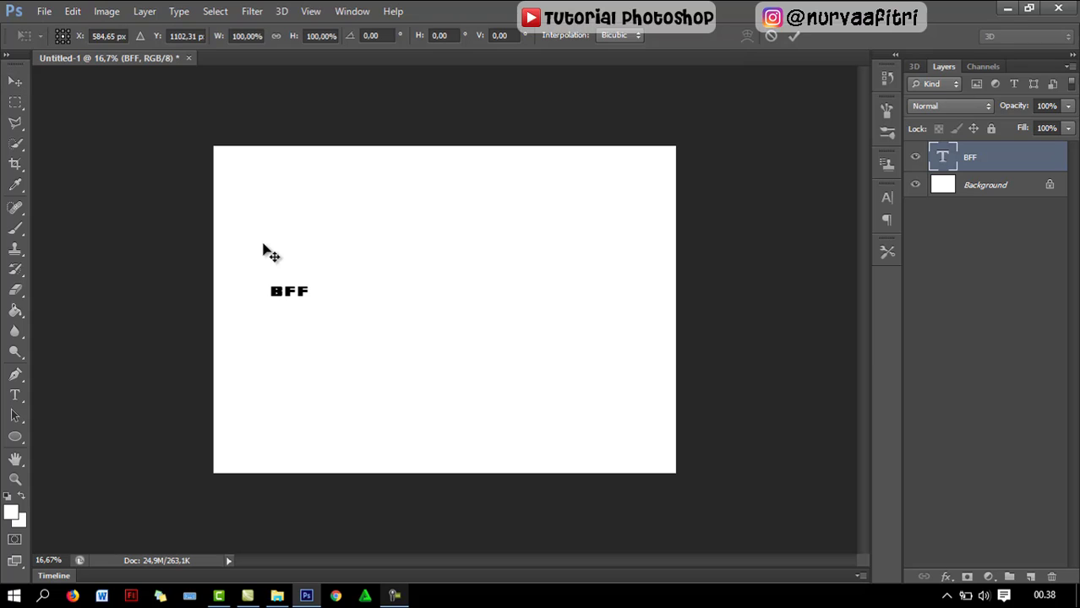
left_click_drag(315, 301, 638, 399)
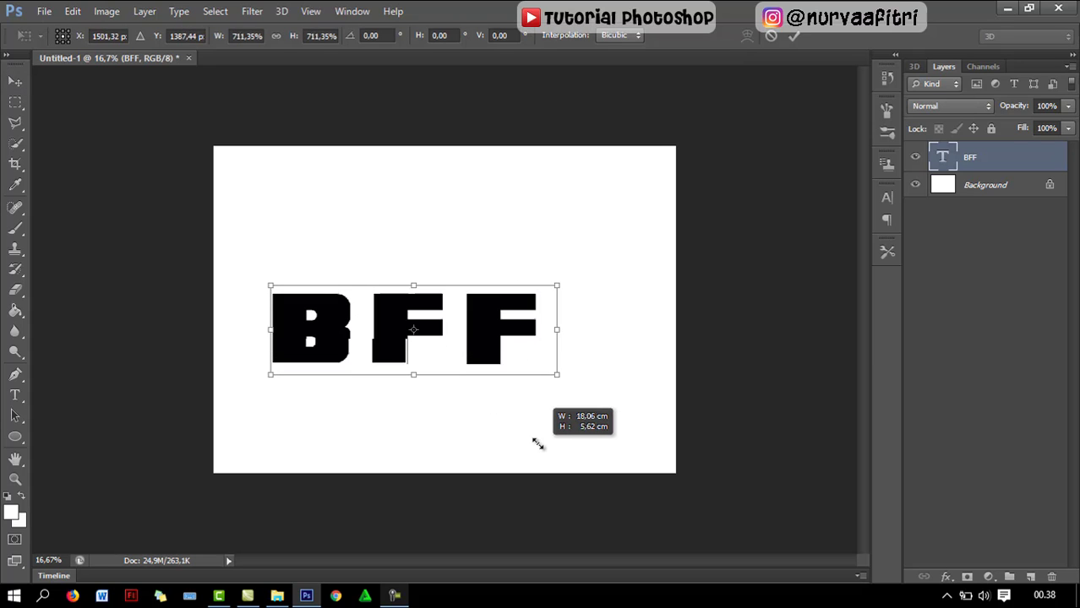
left_click_drag(562, 386, 526, 293)
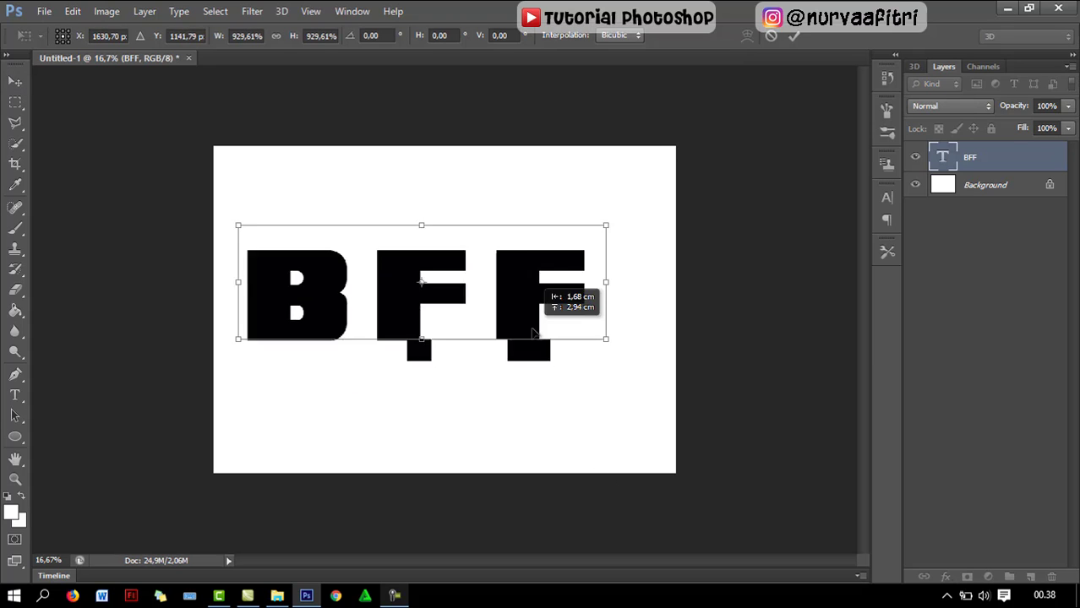
mouse_move(604, 310)
left_mouse_down()
mouse_move(656, 350)
mouse_move(668, 338)
left_mouse_up()
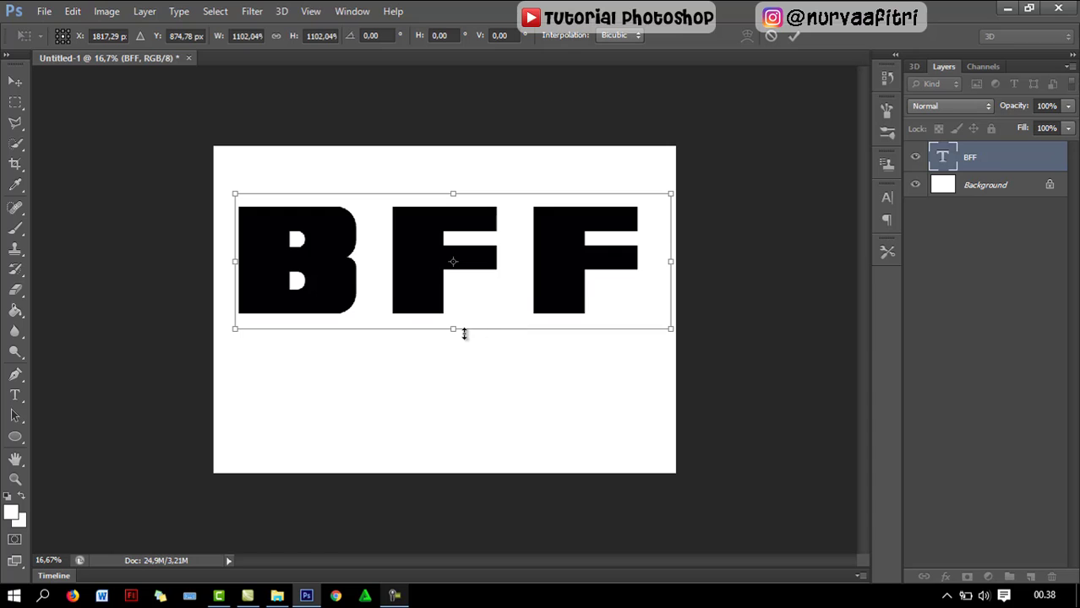
left_click_drag(464, 334, 466, 406)
left_click_drag(499, 325, 496, 305)
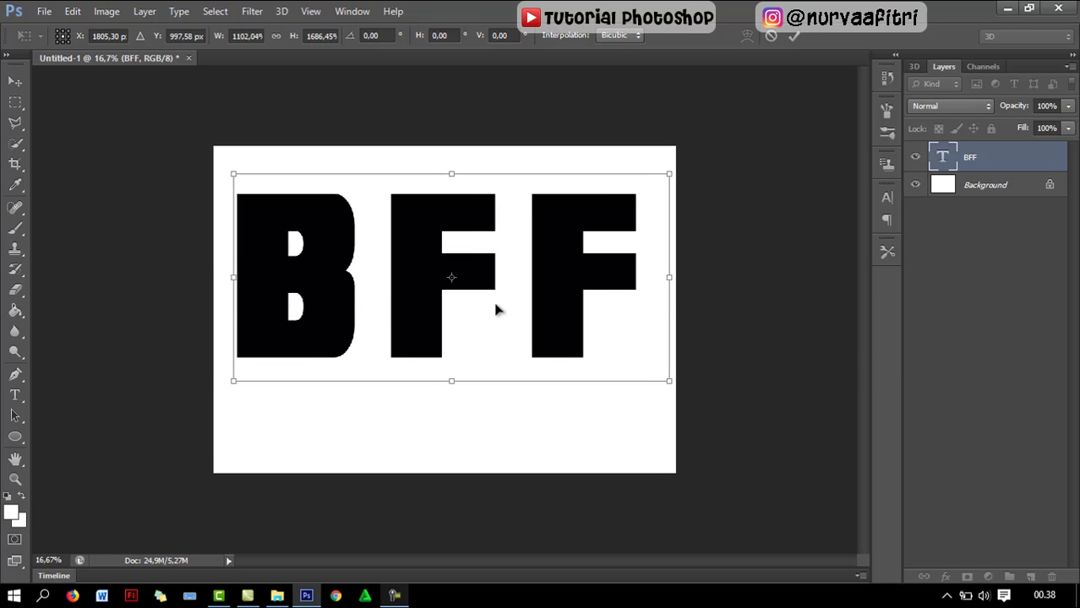
key("Return")
- Nudge the BFF text slightly to the right
left_click(15, 395)
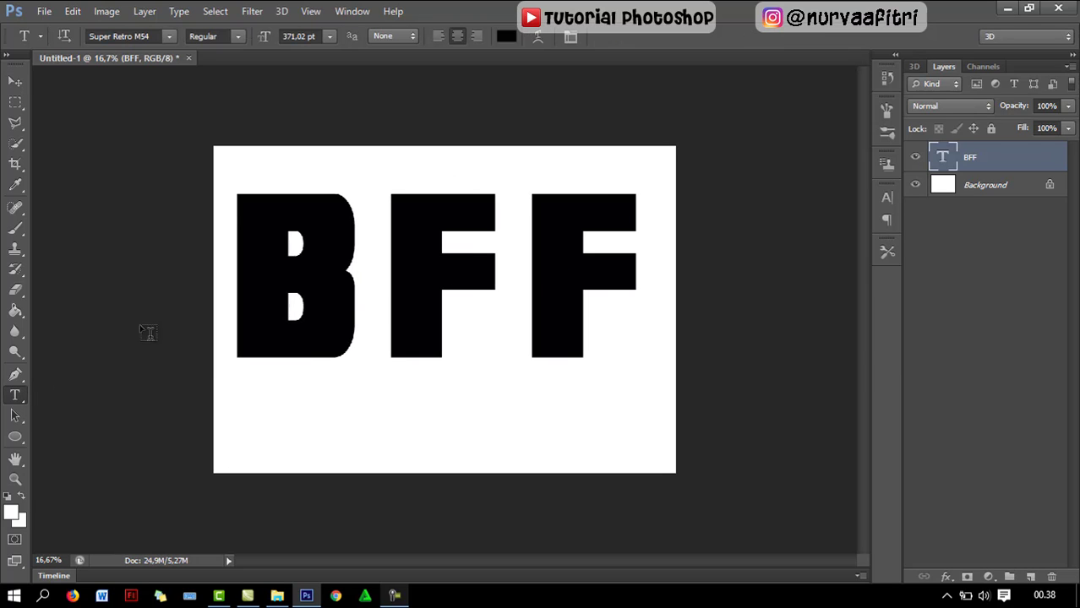
left_click(19, 83)
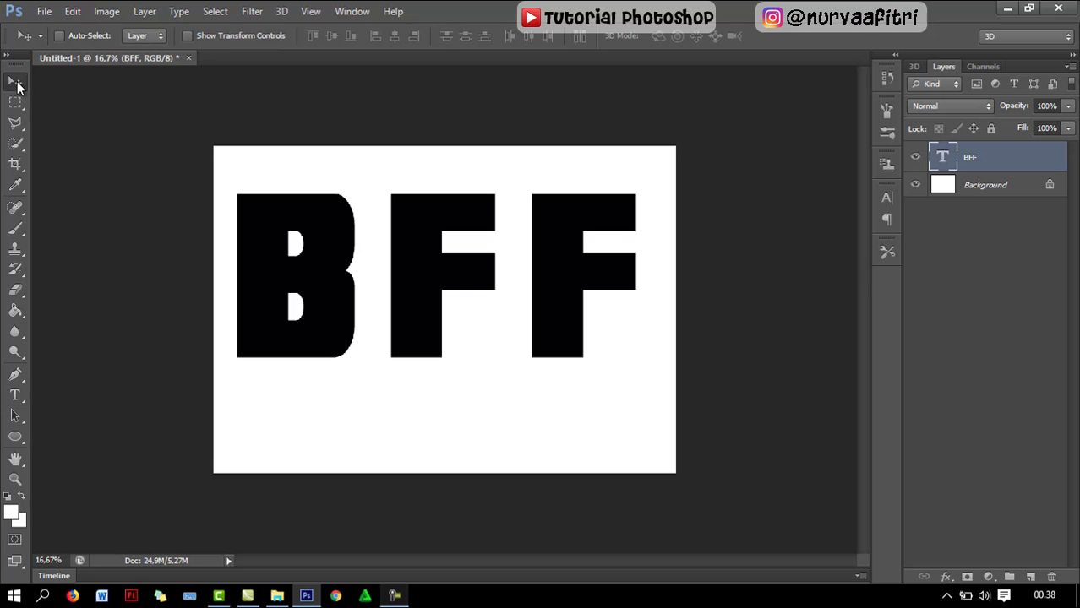
key("shift+Right")
key("shift+Right")
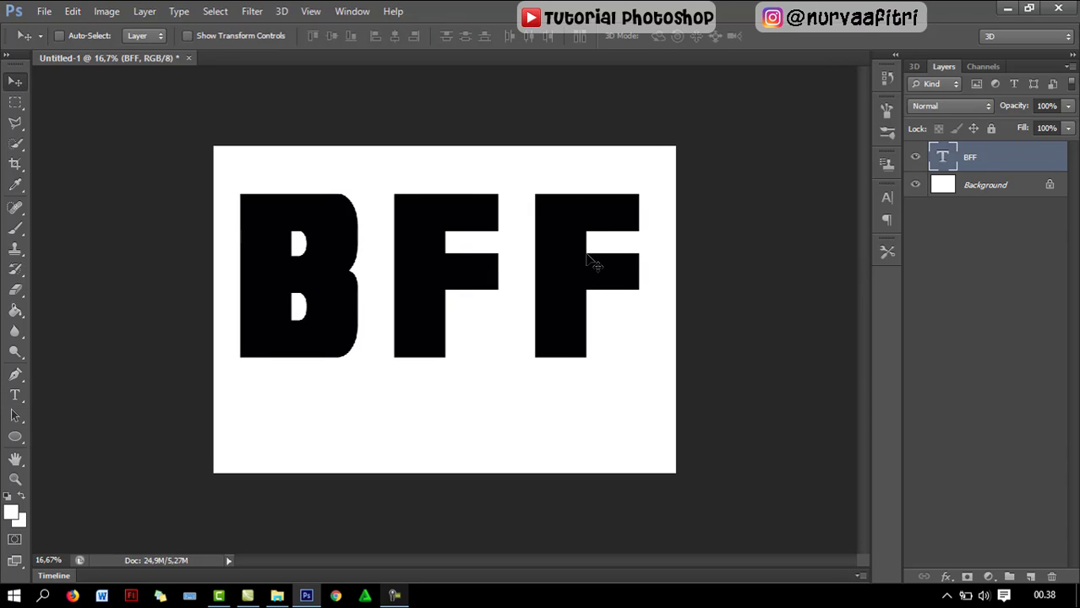
key("shift+Right")
key("shift+Right")
- Place IMG_3274.JPG, shrunk to about 21.7% and positioned over the letter B
left_click(43, 11)
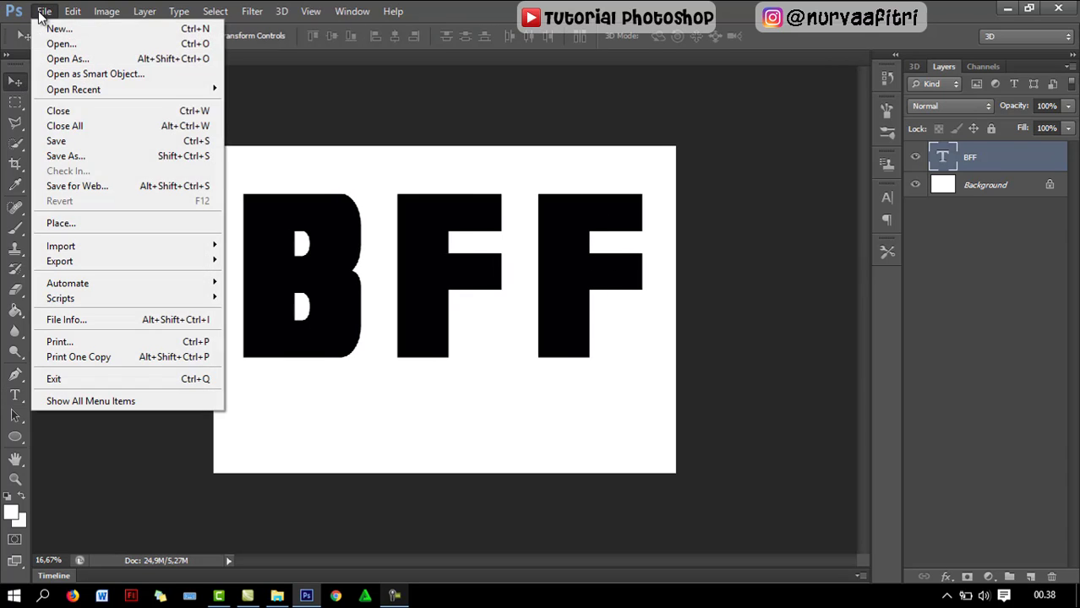
left_click(98, 221)
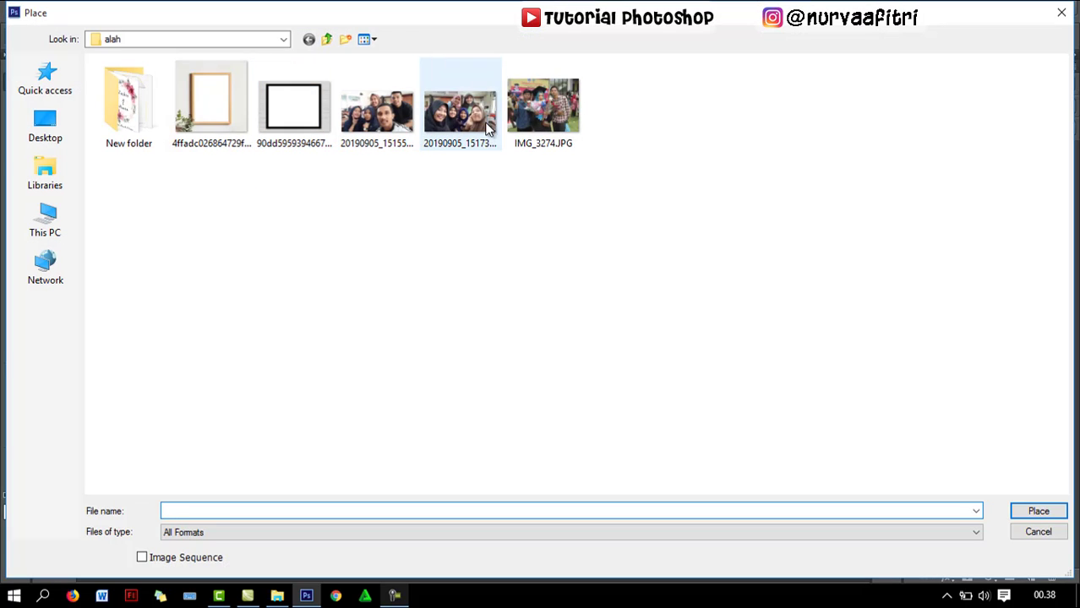
double_click(545, 129)
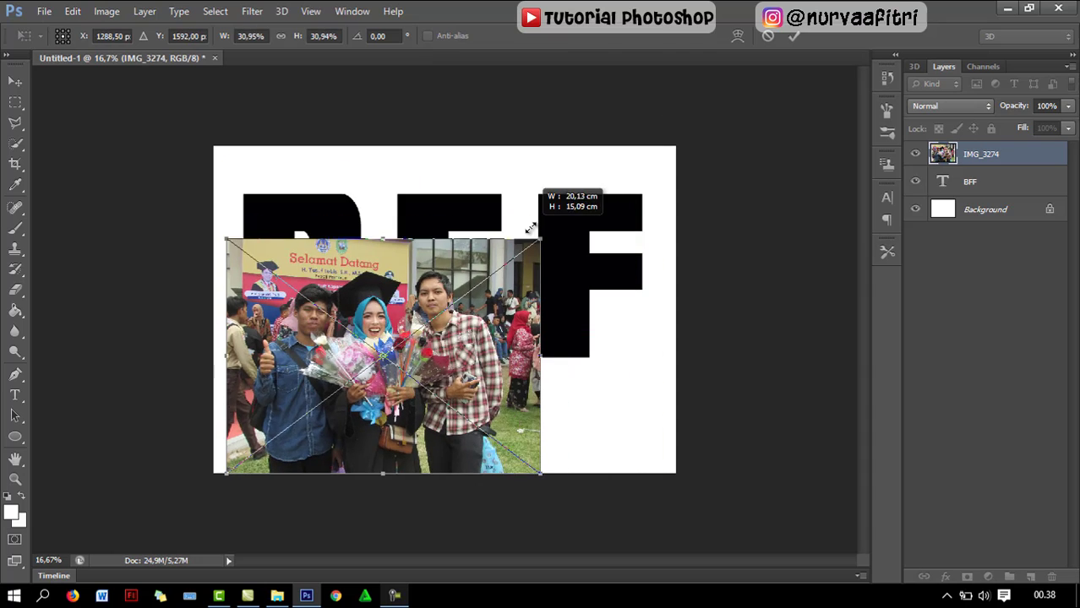
left_click_drag(664, 148, 507, 244)
mouse_move(423, 401)
left_mouse_down()
mouse_move(418, 334)
mouse_move(417, 356)
left_mouse_up()
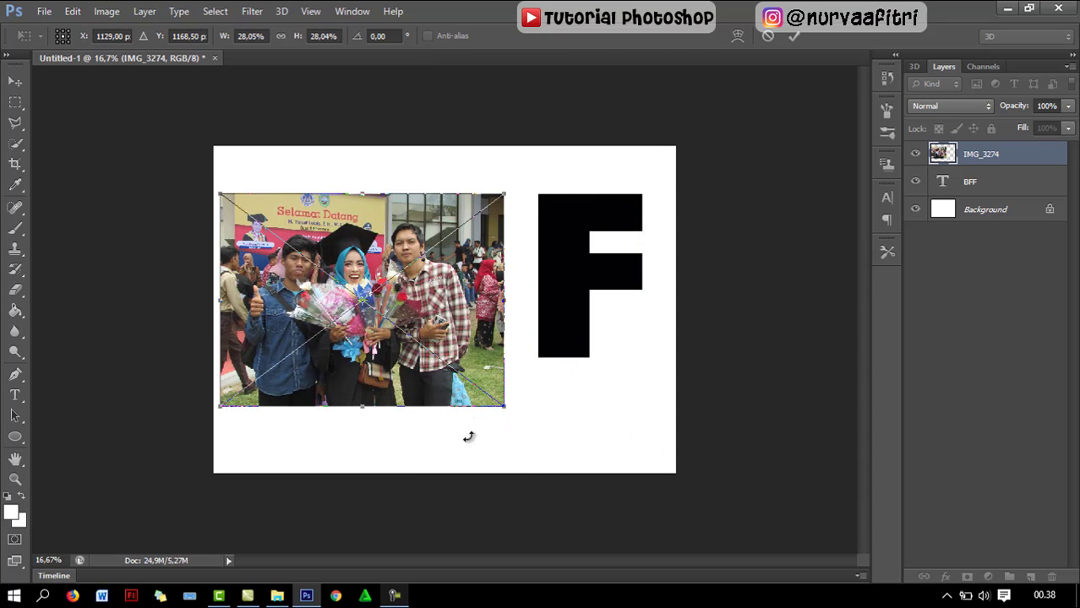
left_click_drag(504, 410, 409, 401)
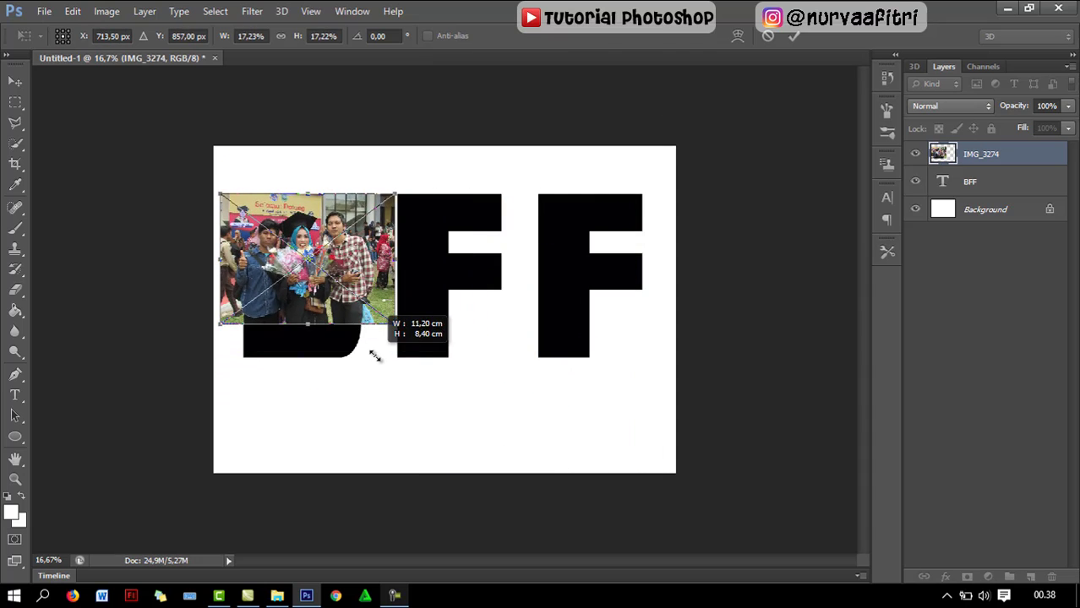
key("Return")
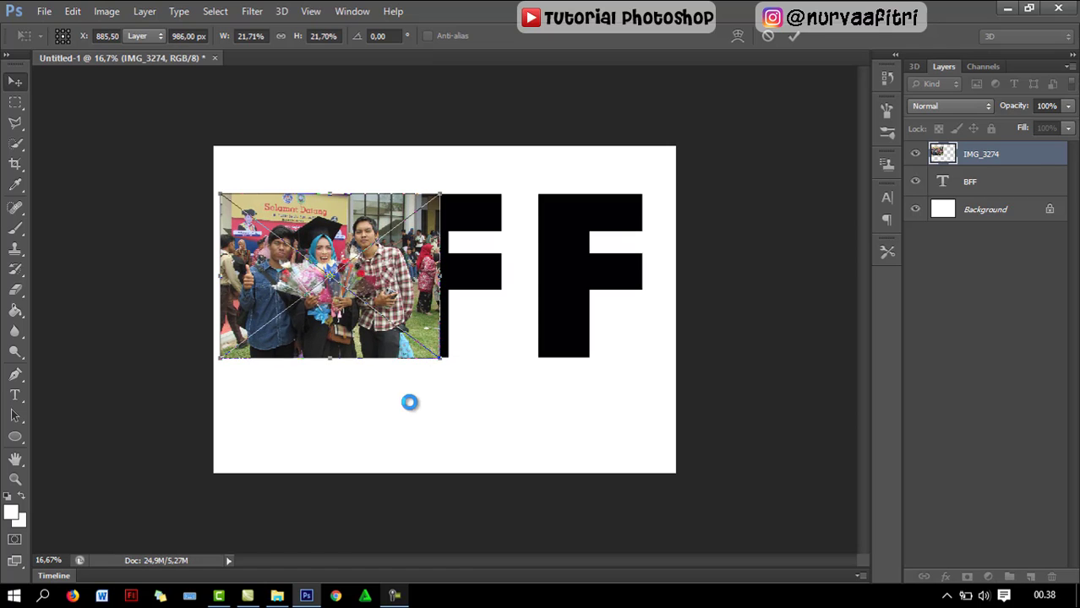
- Clip the IMG_3274 photo into the BFF text and shift it left inside the letters
right_click(1000, 157)
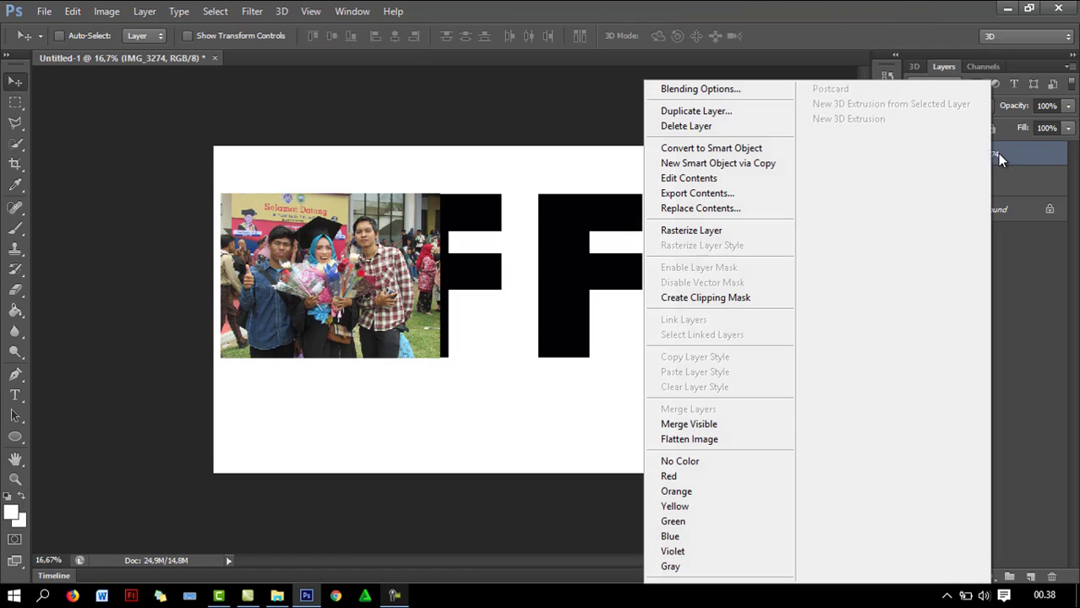
left_click(703, 301)
mouse_move(411, 325)
left_mouse_down()
mouse_move(390, 329)
mouse_move(381, 303)
mouse_move(384, 336)
left_mouse_up()
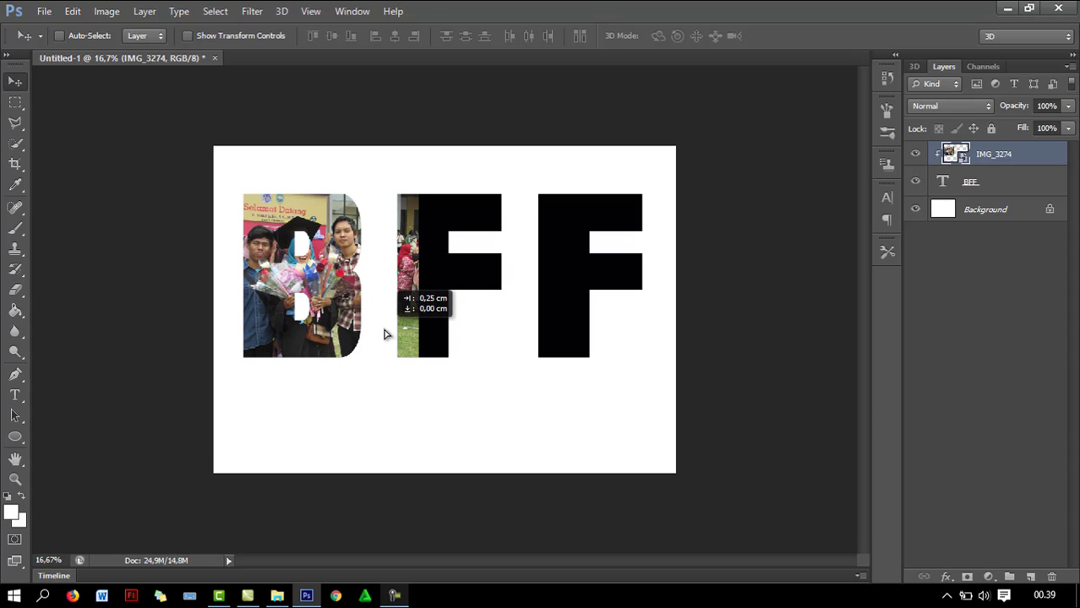
left_click_drag(384, 335, 385, 335)
- Stretch the BFF text slightly taller from its top edge
left_click(995, 185)
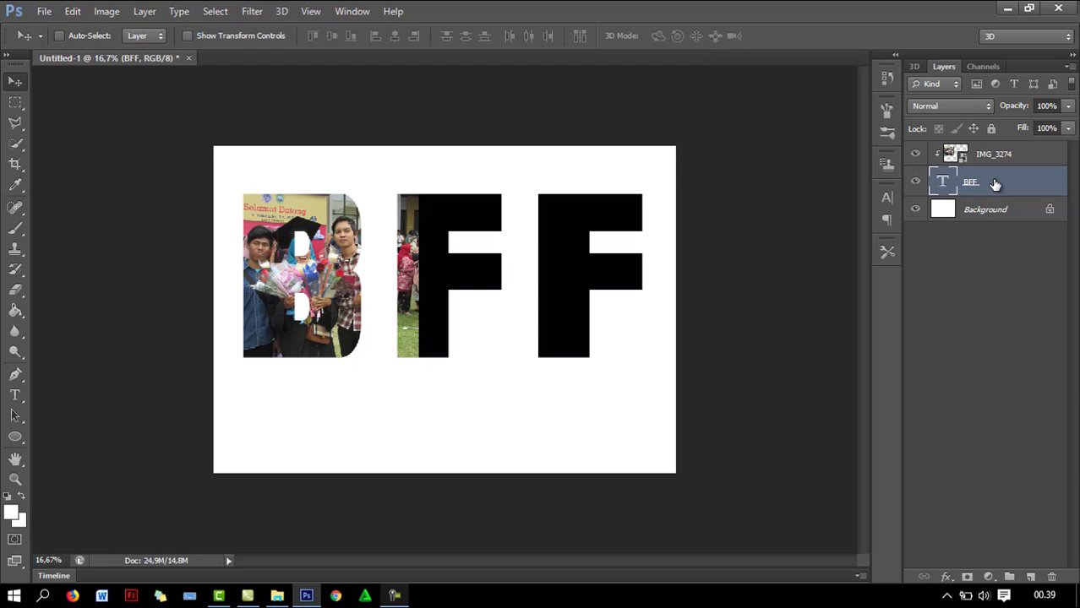
key("ctrl+t")
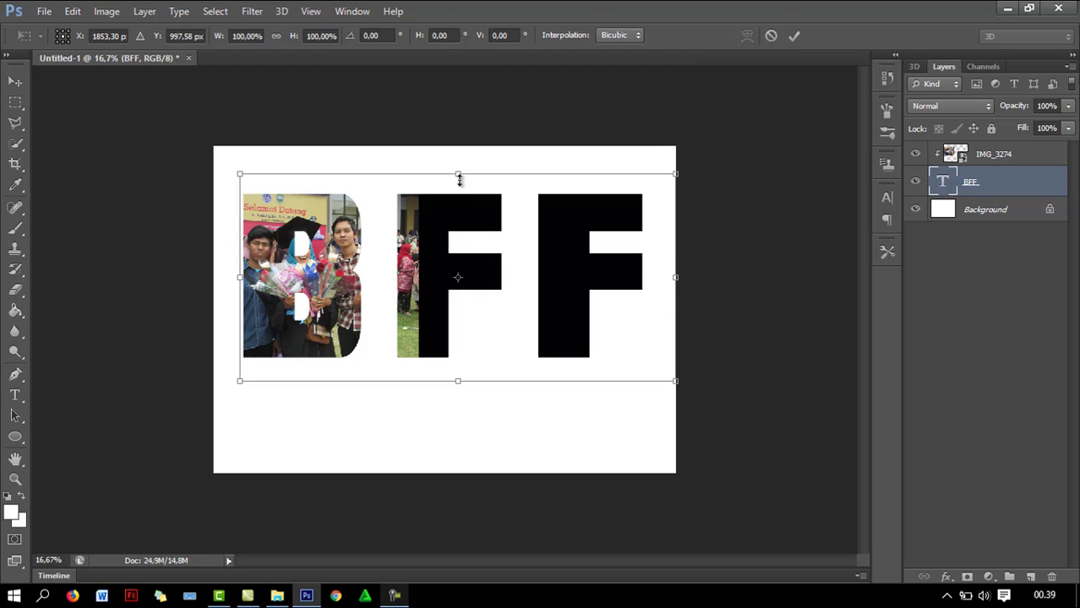
left_click_drag(458, 179, 458, 176)
key("Return")
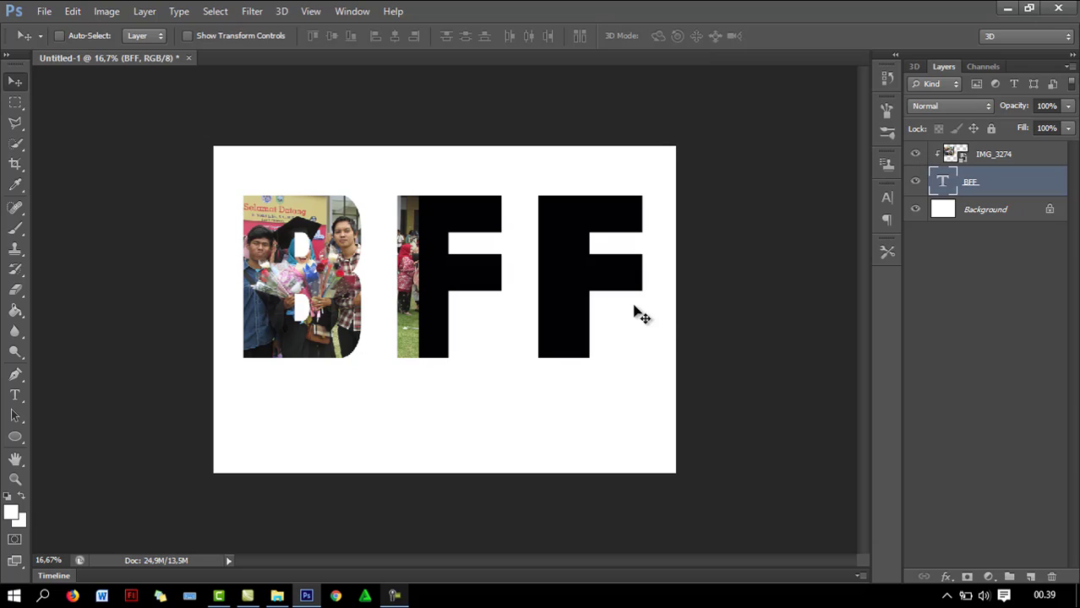
- Marquee-select the area around the middle F on the photo layer
left_click(982, 160)
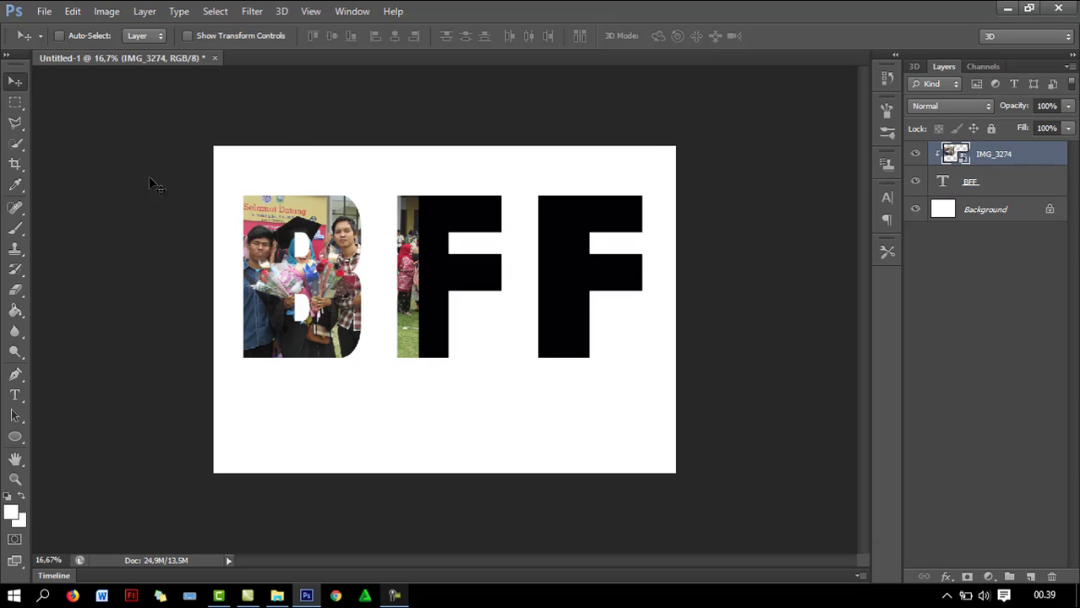
left_click(15, 103)
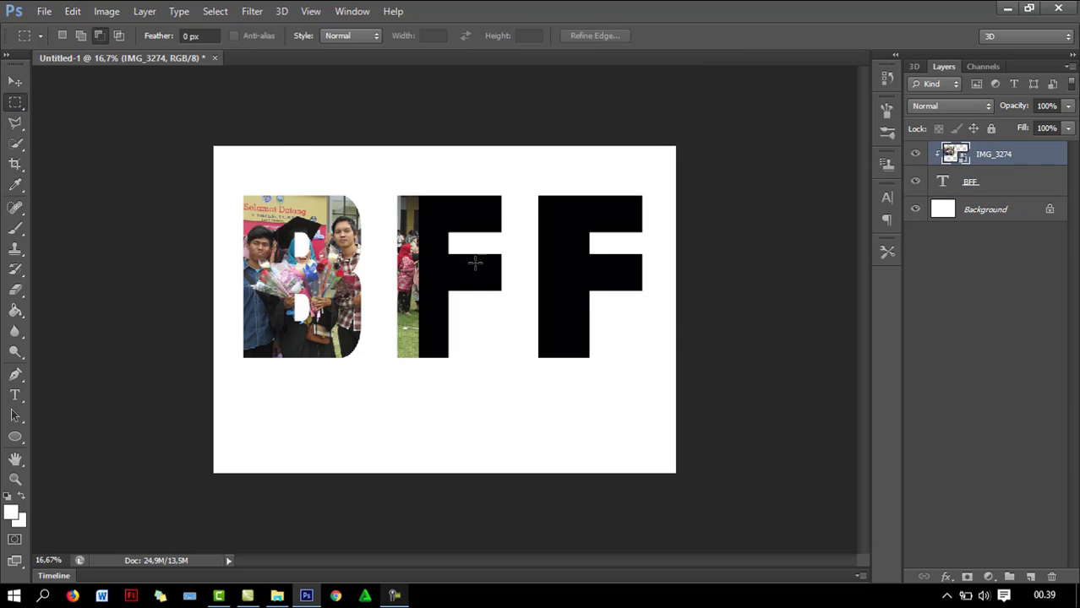
left_click_drag(370, 173, 502, 413)
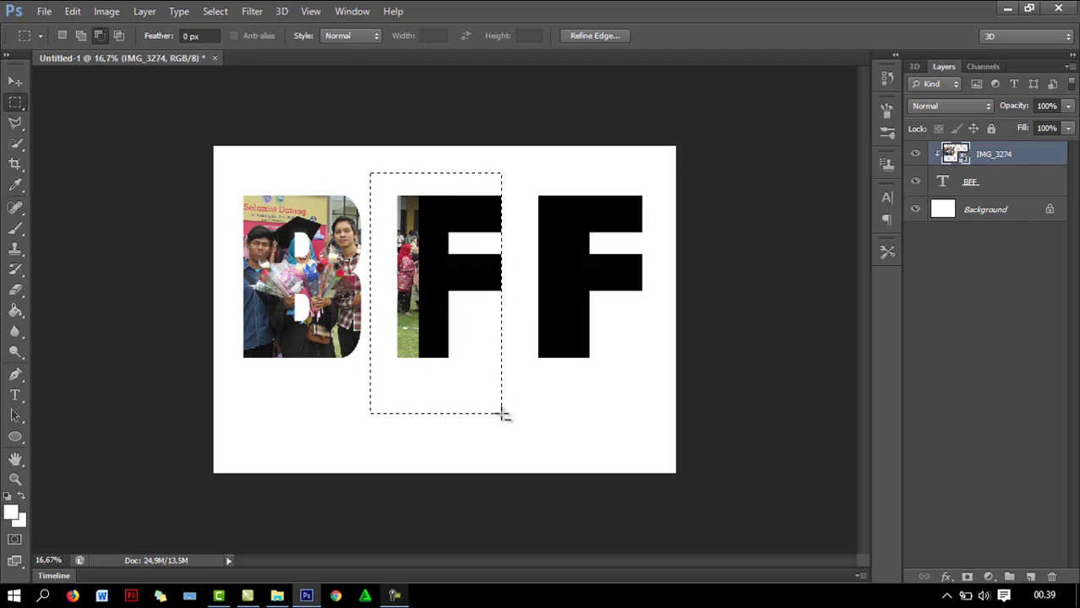
key("Delete")
key("Return")
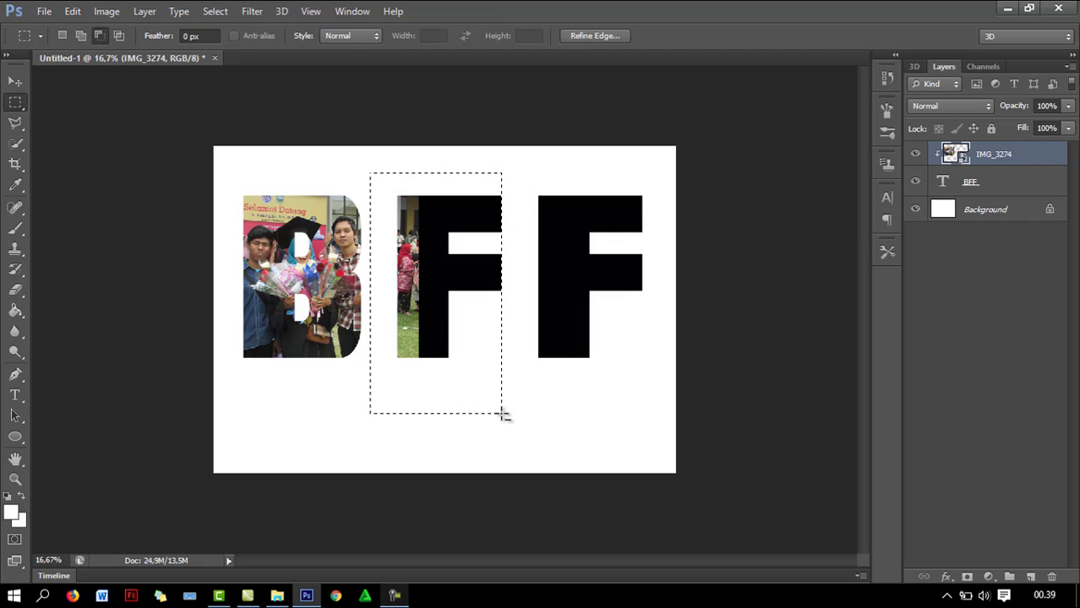
left_click(16, 82)
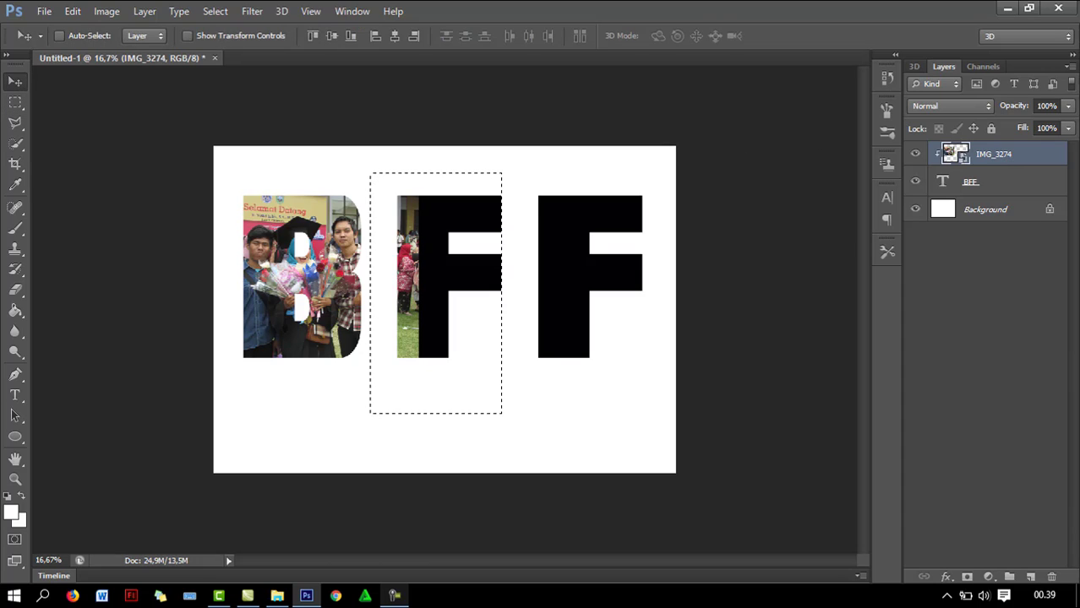
- Add a new layer, release the photo's clipping mask, and merge the photo into Layer 1
left_click(1032, 579)
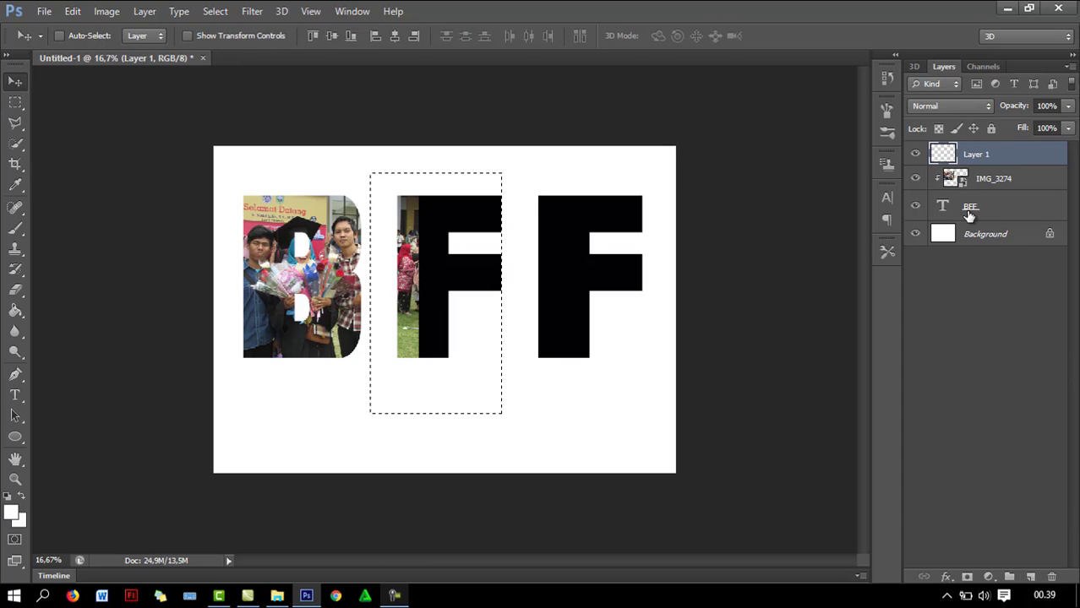
left_click(994, 182, "shift")
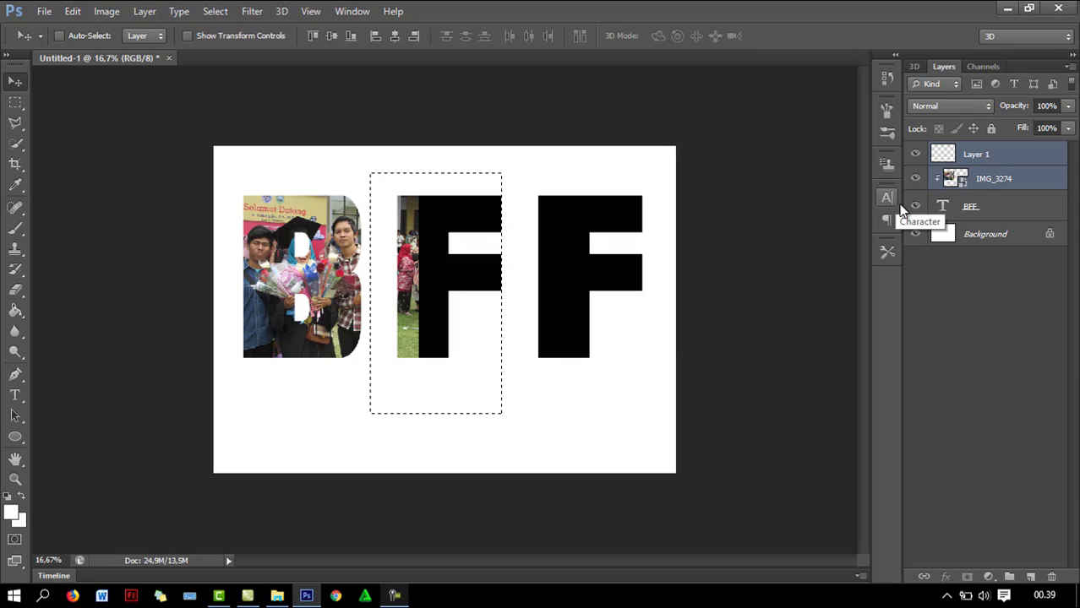
left_click(1005, 179)
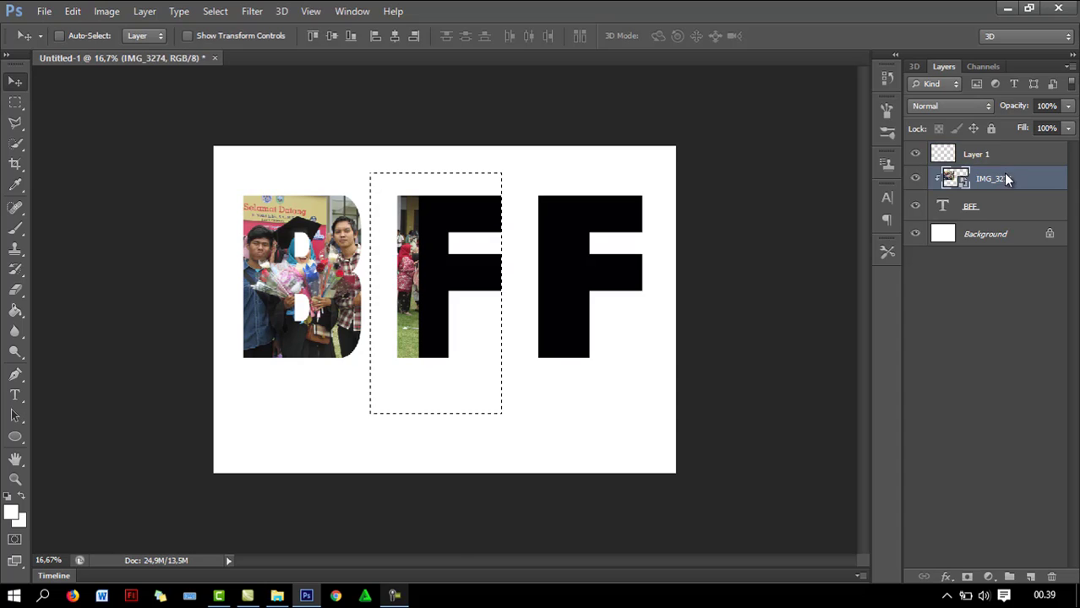
right_click(1005, 178)
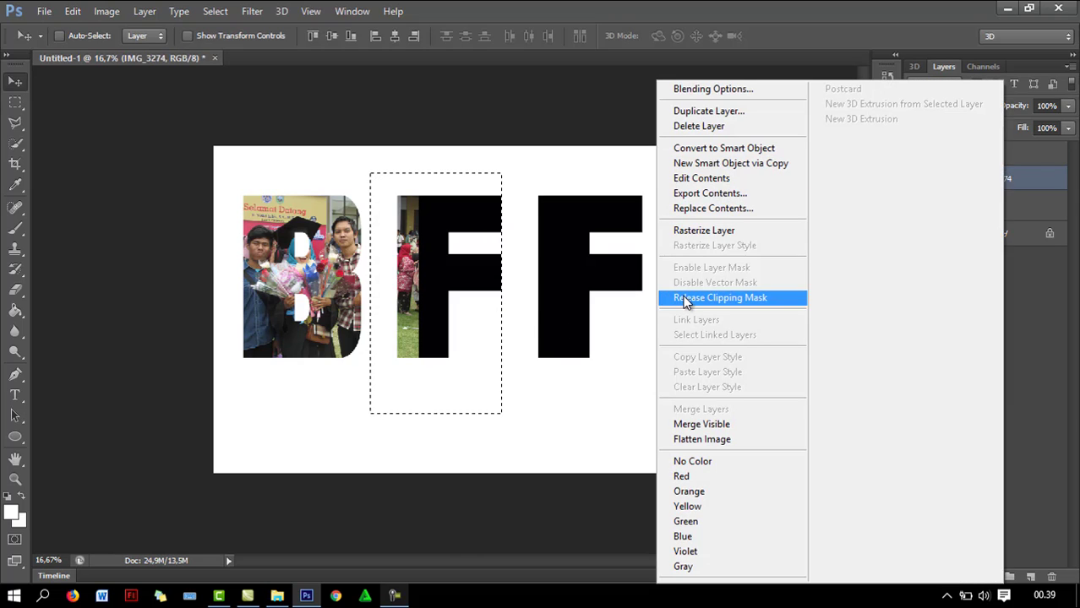
left_click(719, 297)
left_click(978, 156, "shift")
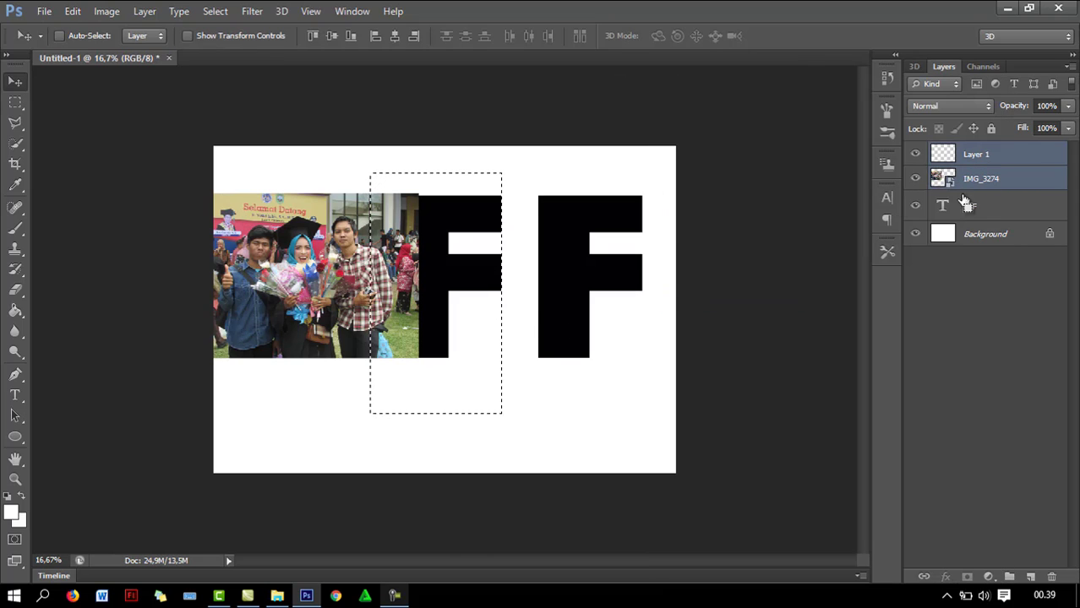
key("ctrl+e")
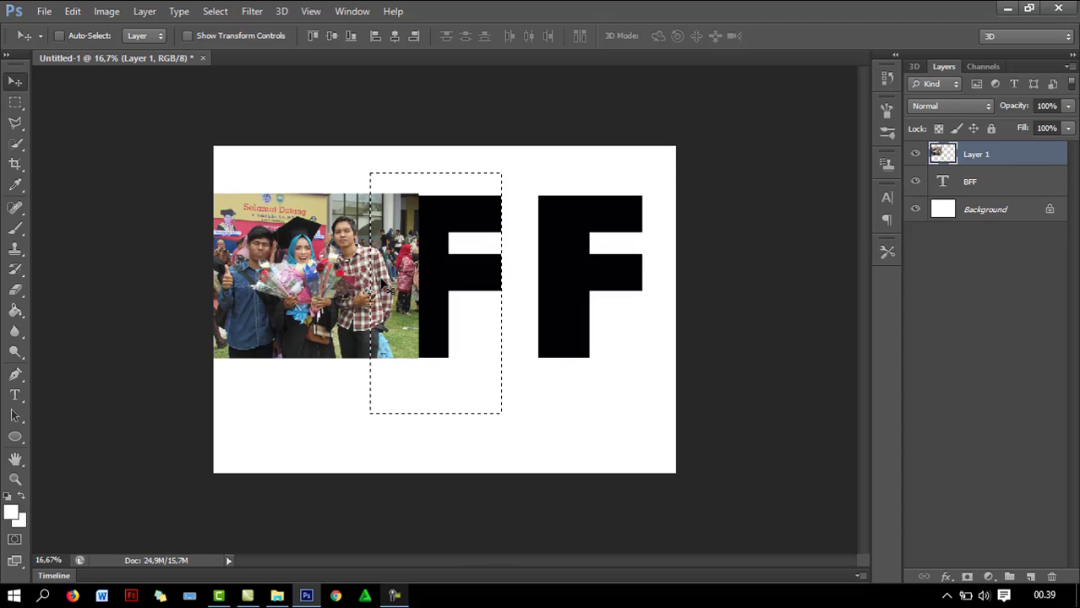
- Delete the photo over the middle F, deselect, and re-clip Layer 1 to BFF
key("Delete")
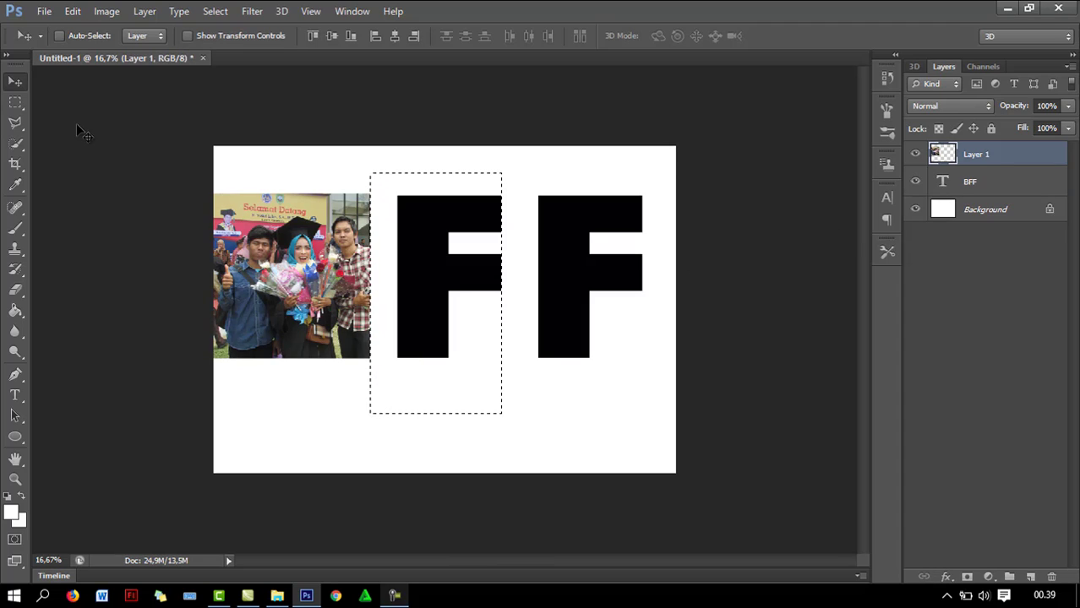
key("ctrl+d")
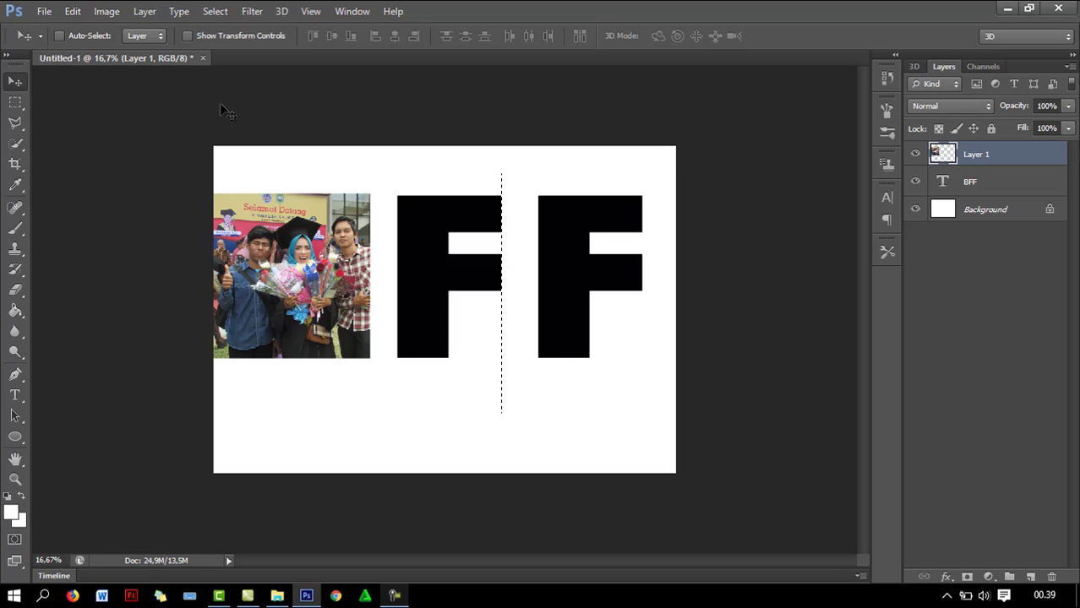
right_click(1003, 153)
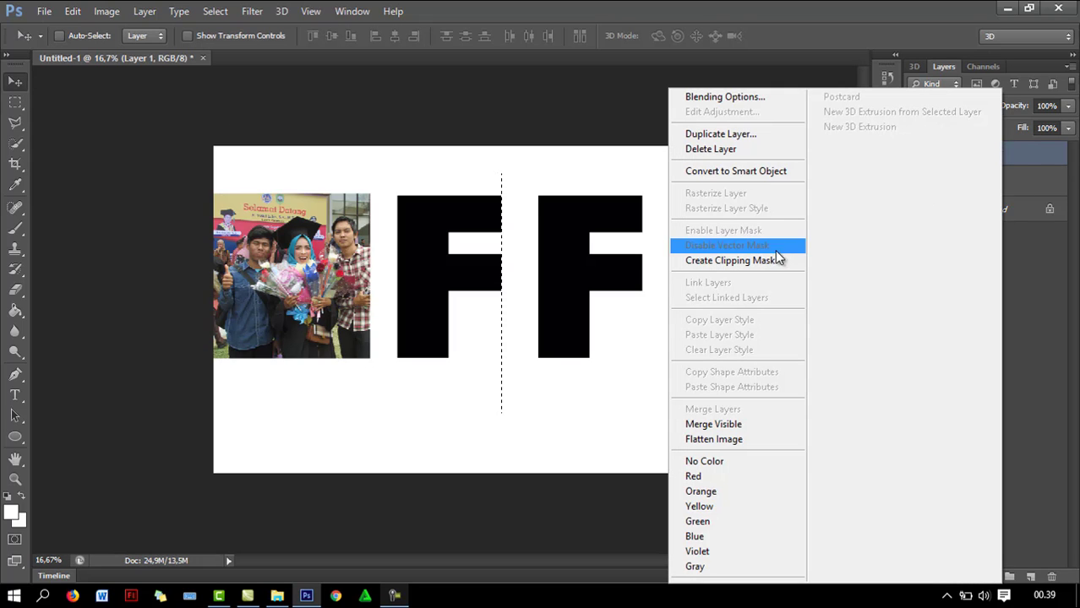
left_click(774, 259)
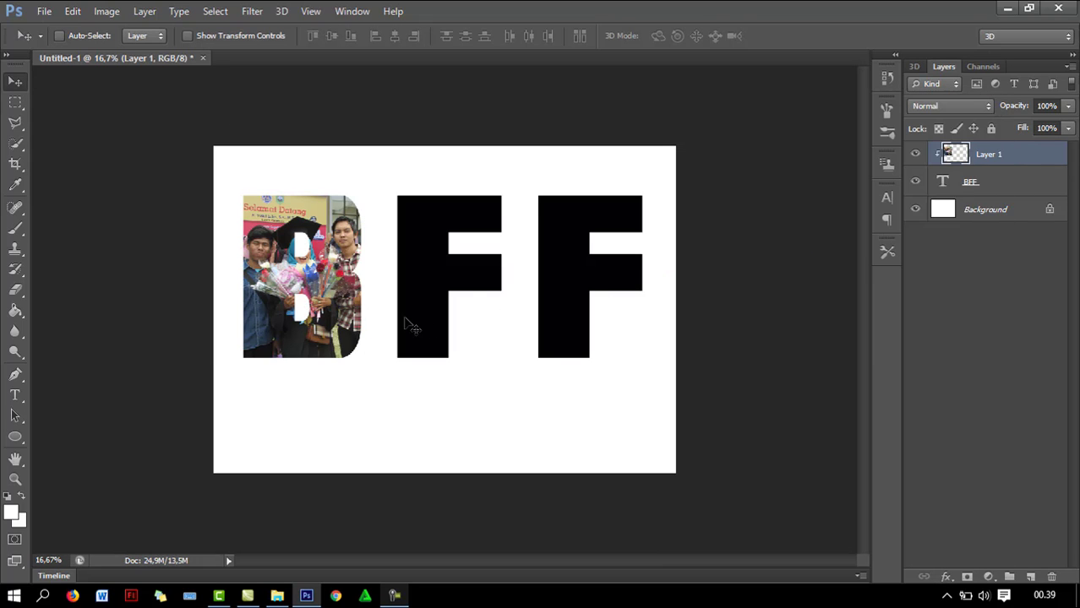
left_click(42, 11)
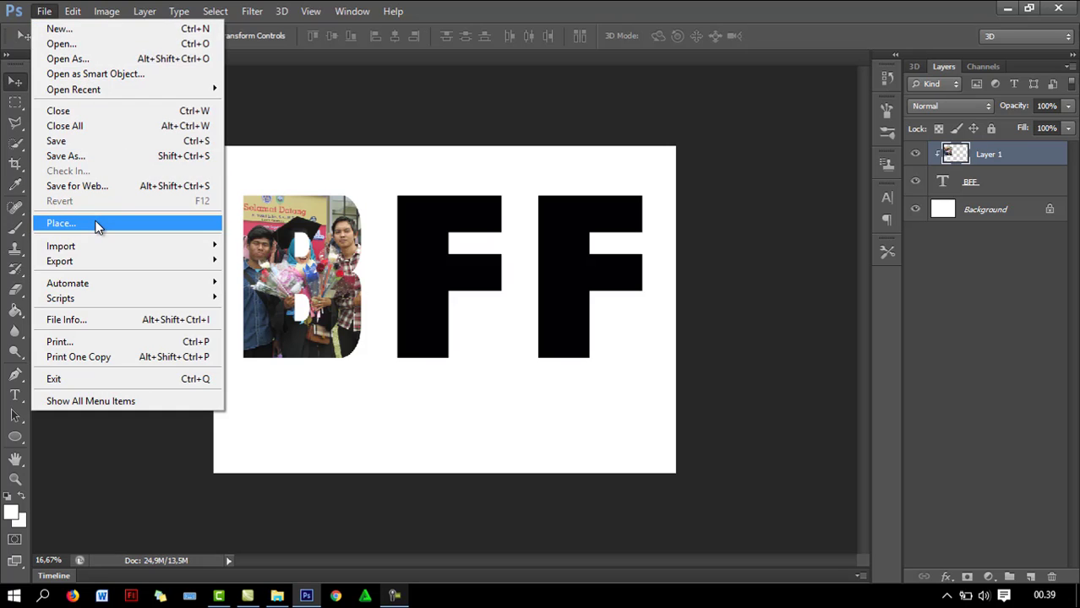
- Place 20190905_151730.jpg, scaled to about 18% and moved over the middle F
left_click(97, 223)
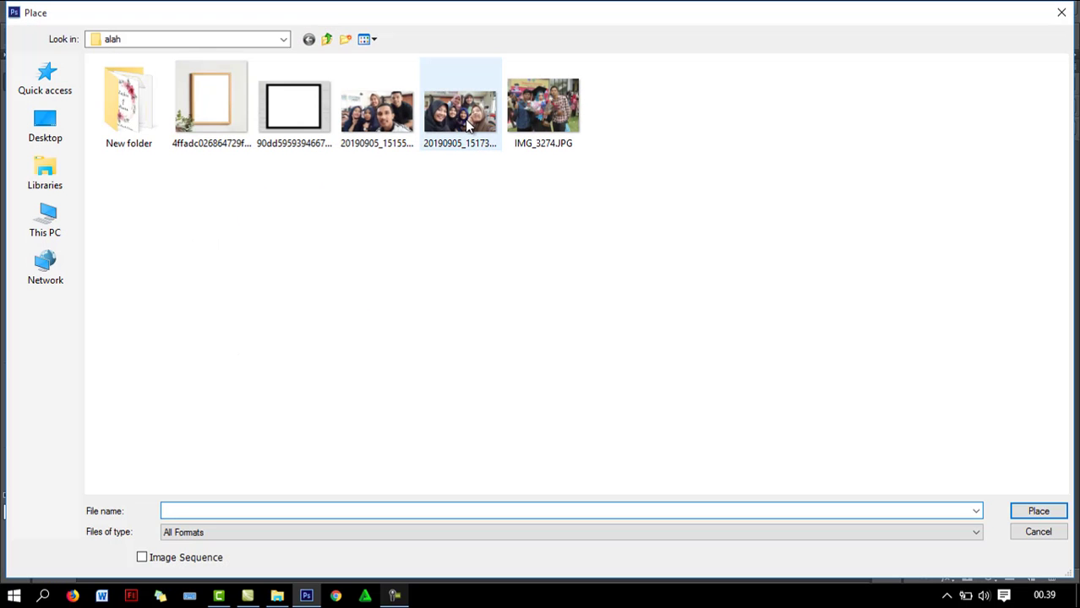
left_click(476, 128)
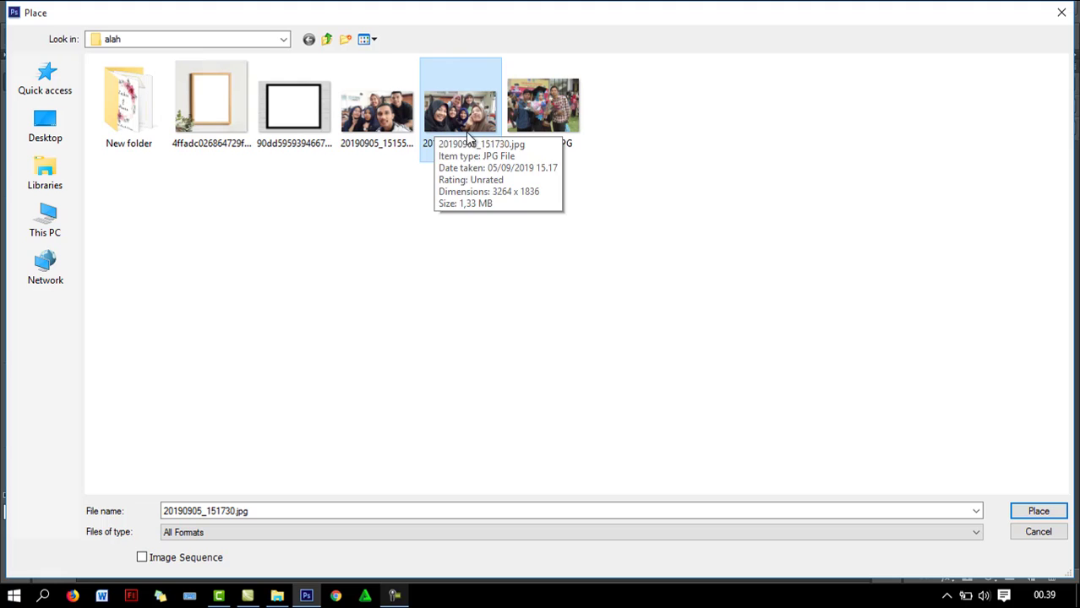
double_click(467, 132)
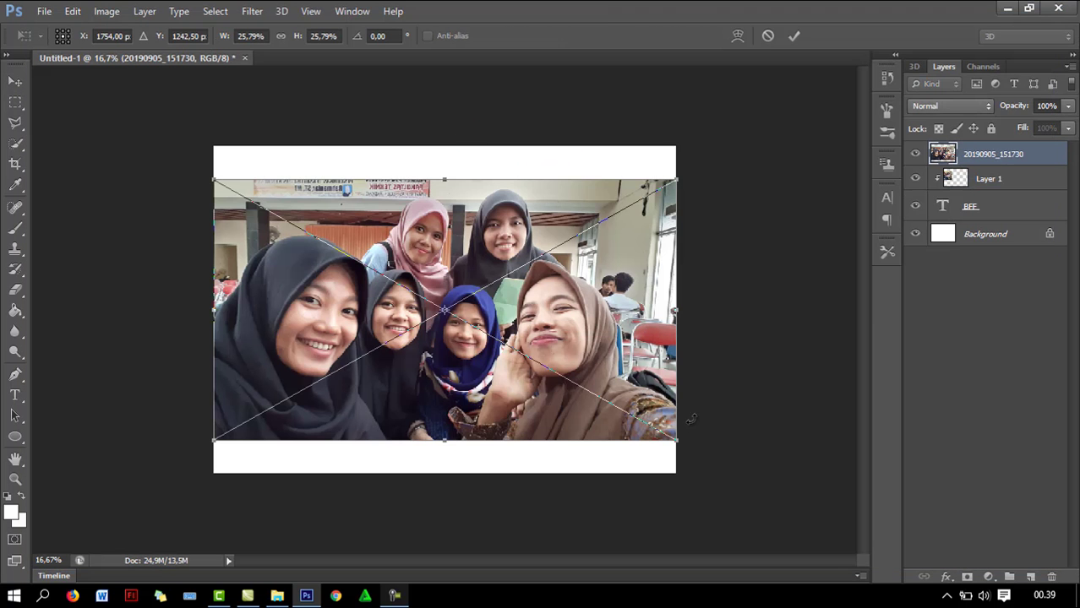
left_click_drag(679, 445, 539, 363)
mouse_move(470, 316)
left_mouse_down()
mouse_move(633, 282)
mouse_move(623, 314)
mouse_move(598, 324)
mouse_move(513, 305)
left_mouse_up()
key("Return")
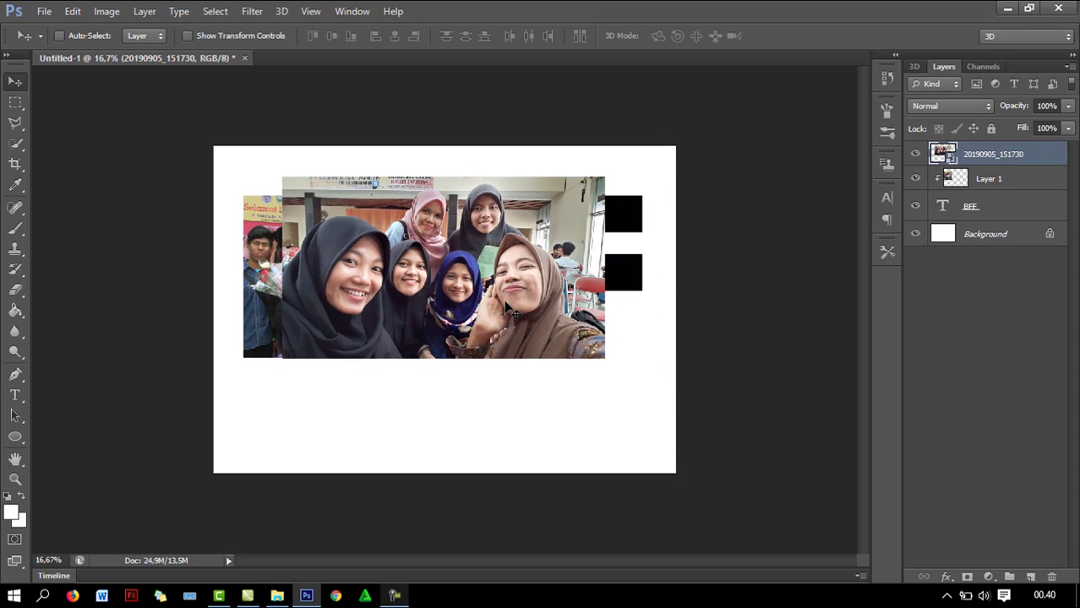
- Clip the selfie into the BFF letters and shift it slightly left
right_click(998, 161)
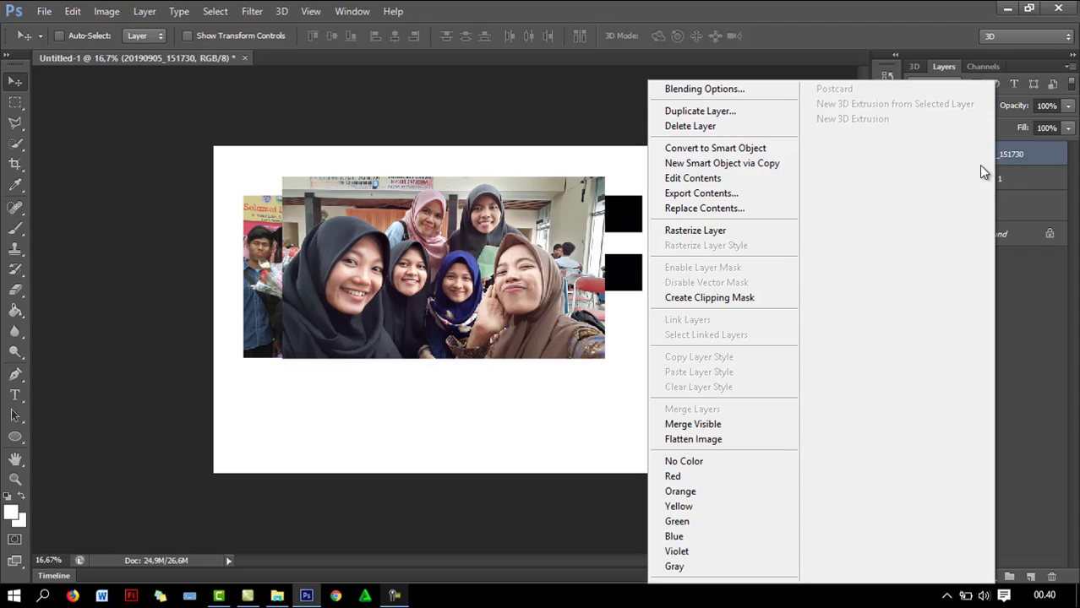
left_click(751, 297)
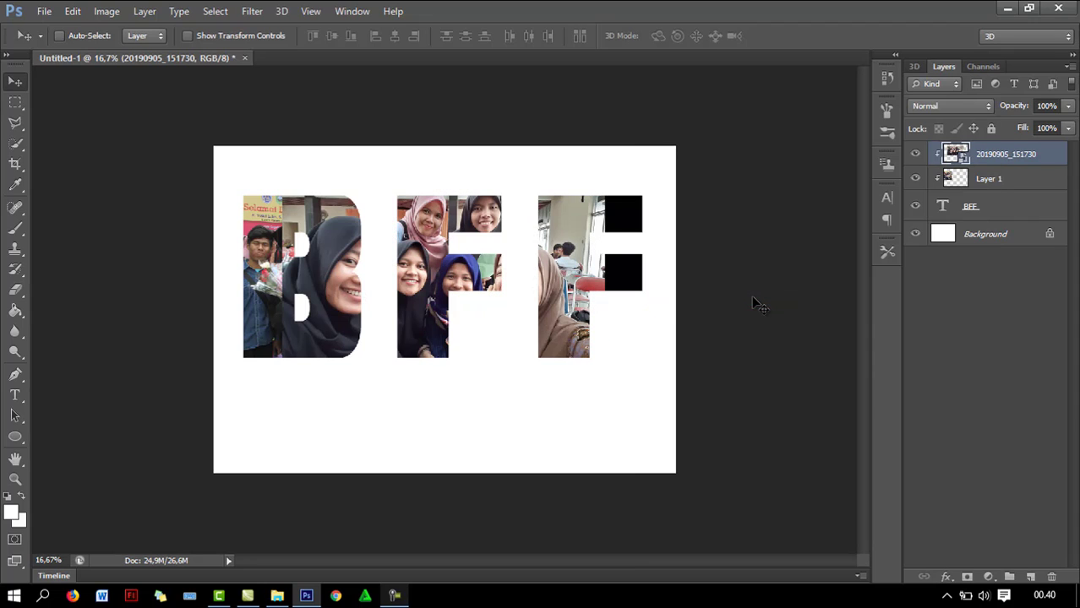
left_click_drag(499, 294, 490, 294)
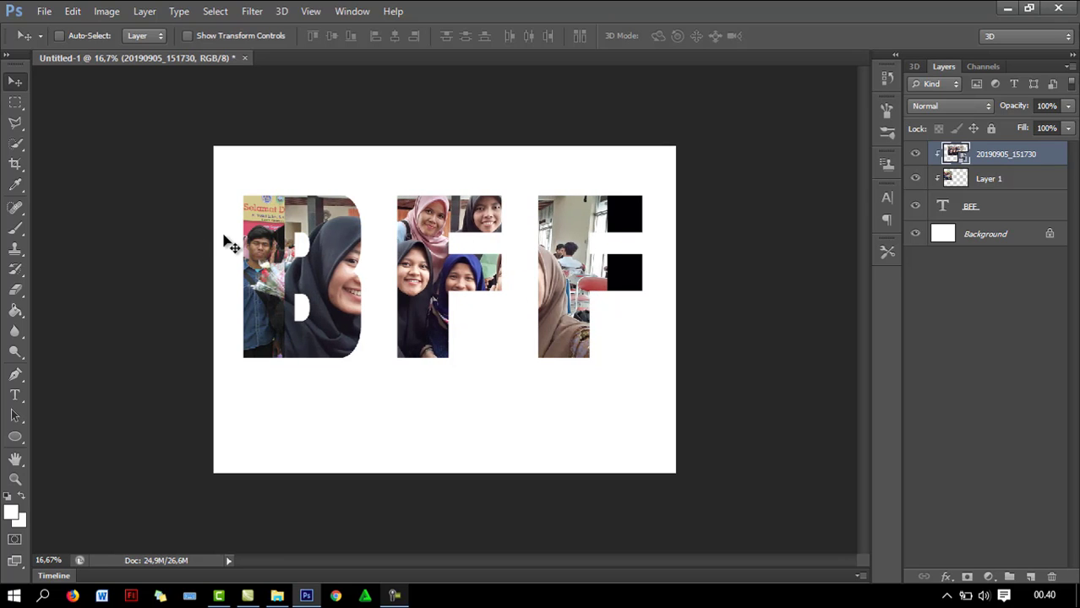
- Marquee-select the area around the last F, attempt to delete it, then deselect
left_click(15, 101)
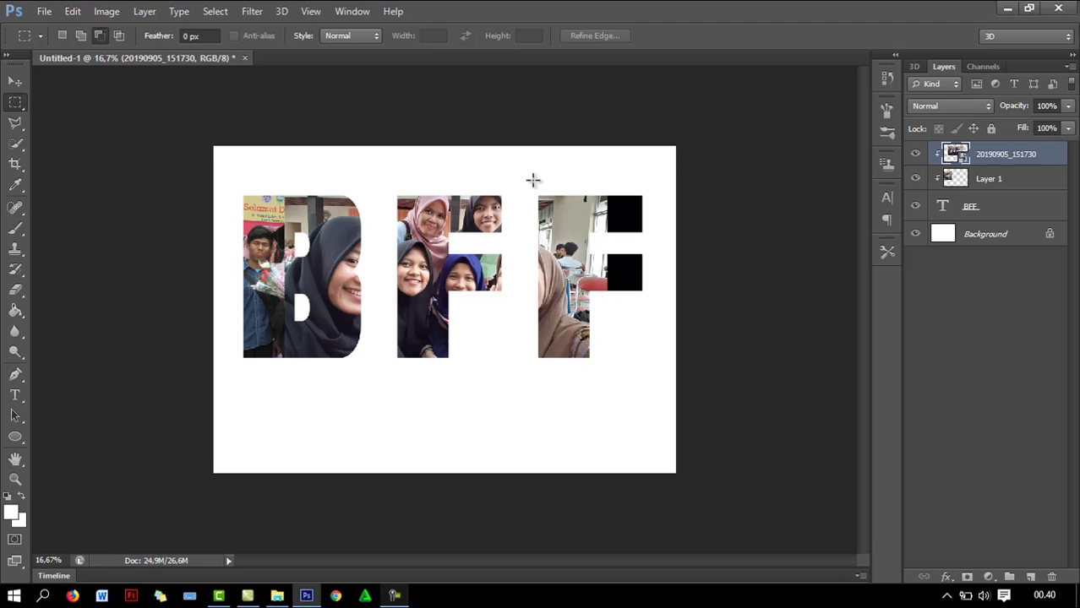
left_click_drag(530, 176, 646, 420)
key("Delete")
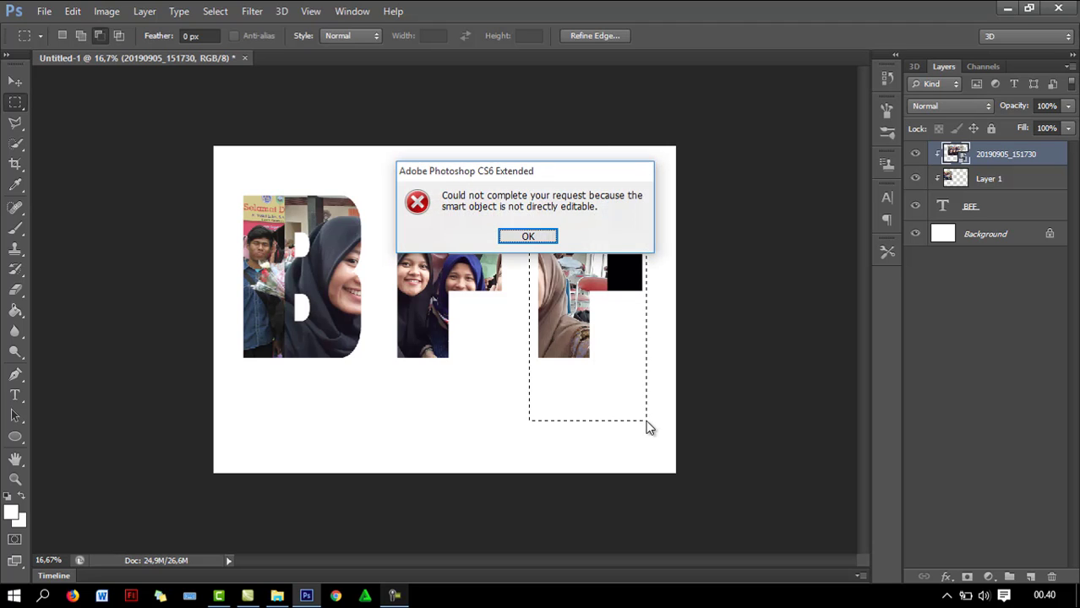
key("Return")
left_click(15, 83)
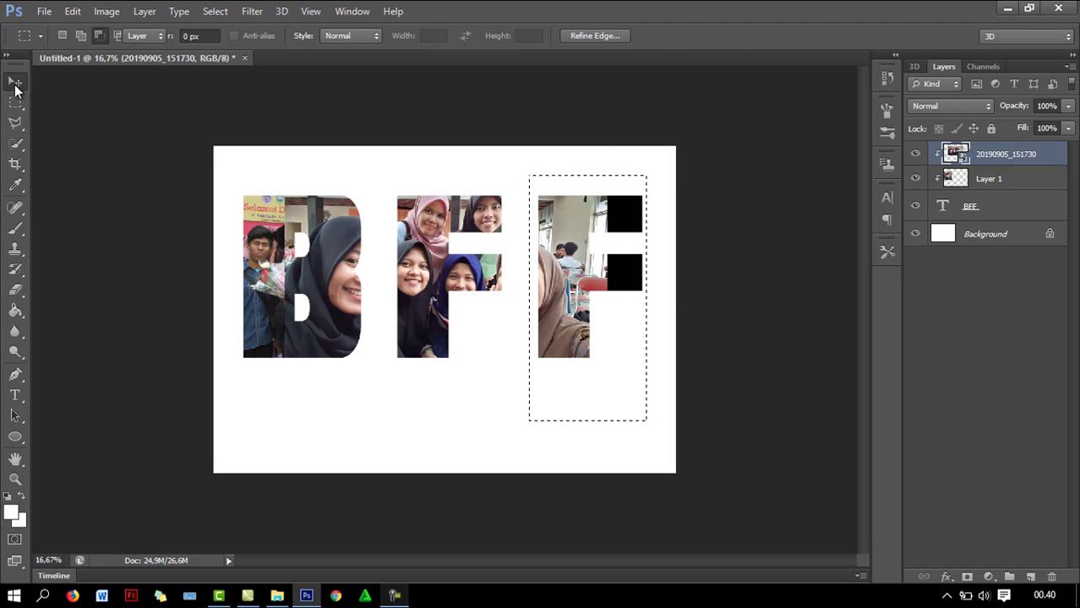
key("Delete")
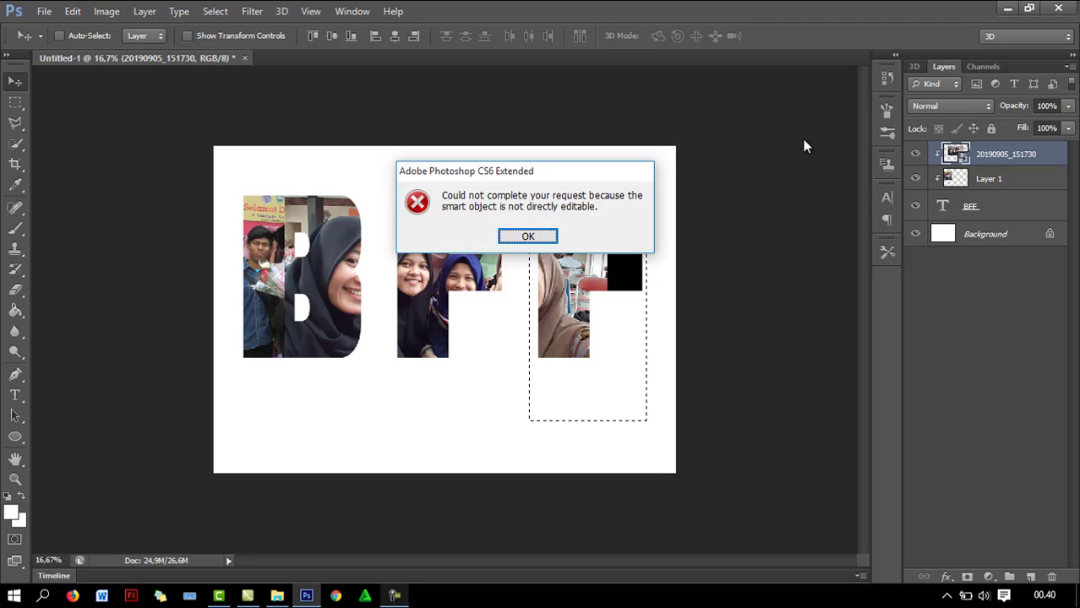
key("Return")
key("ctrl+d")
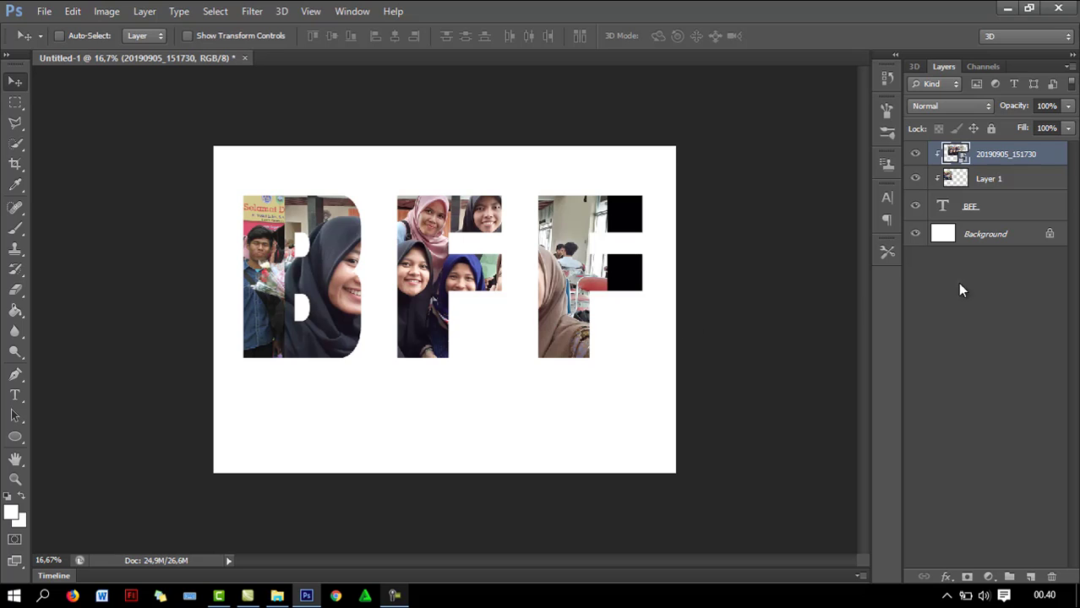
- Add a new layer, release the selfie's clipping mask, and merge it into Layer 2
left_click(1029, 577)
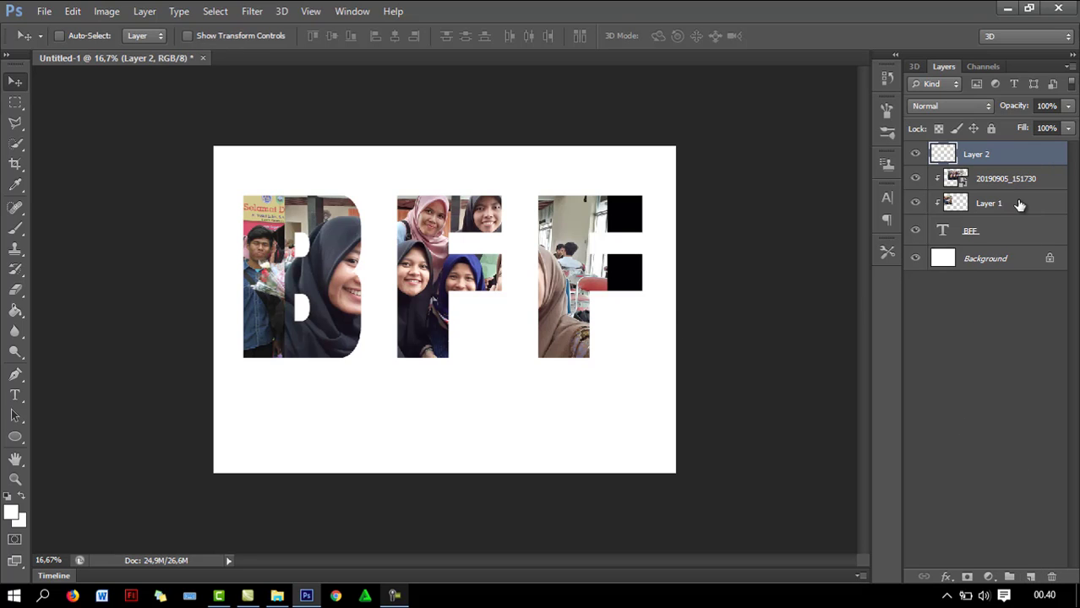
right_click(1014, 179)
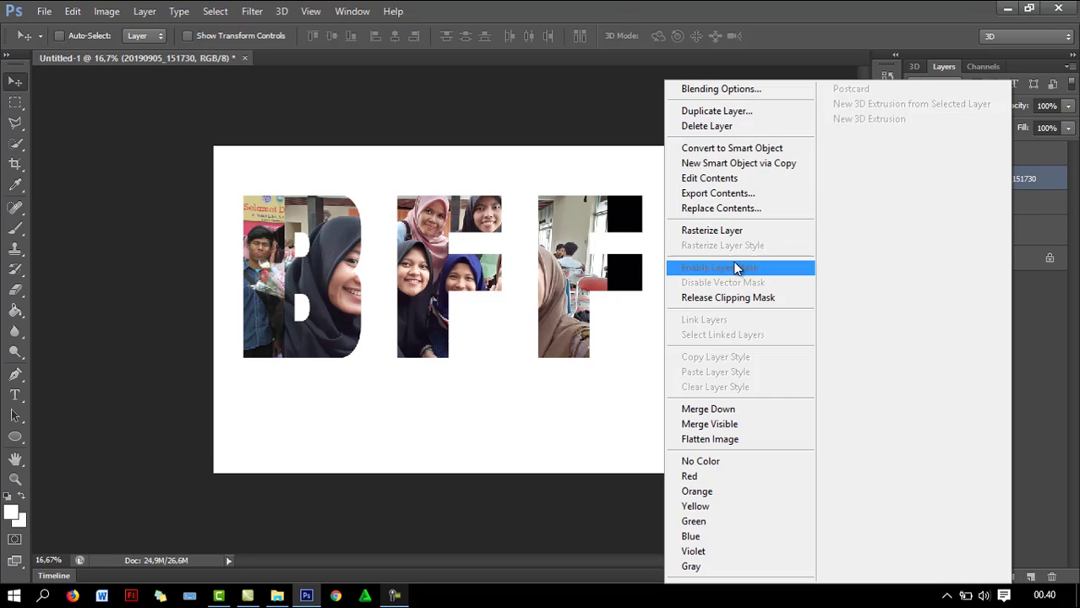
left_click(736, 297)
left_click(986, 162, "ctrl")
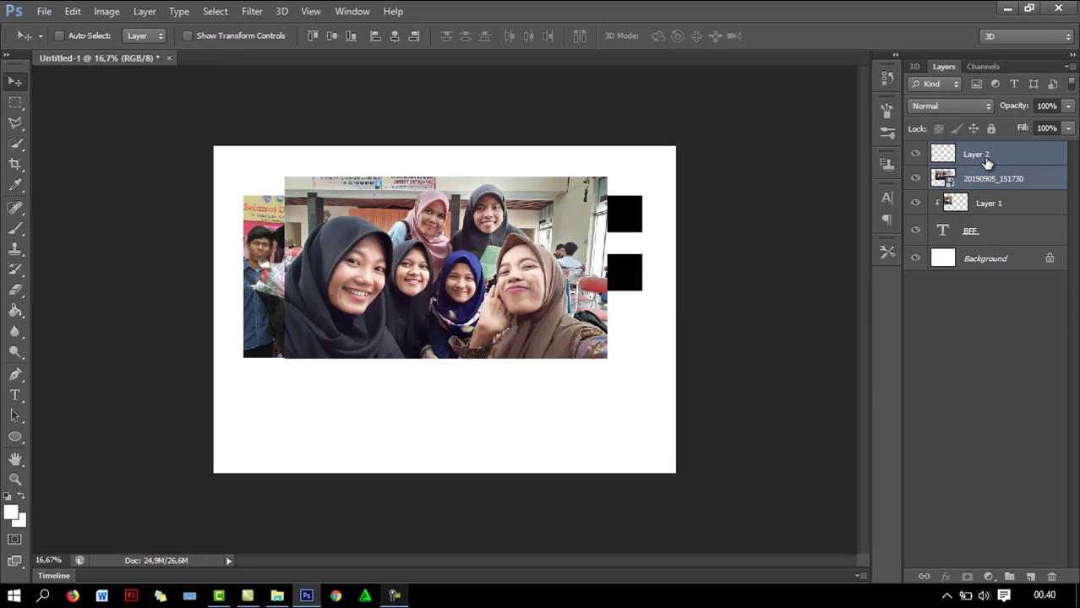
key("ctrl+e")
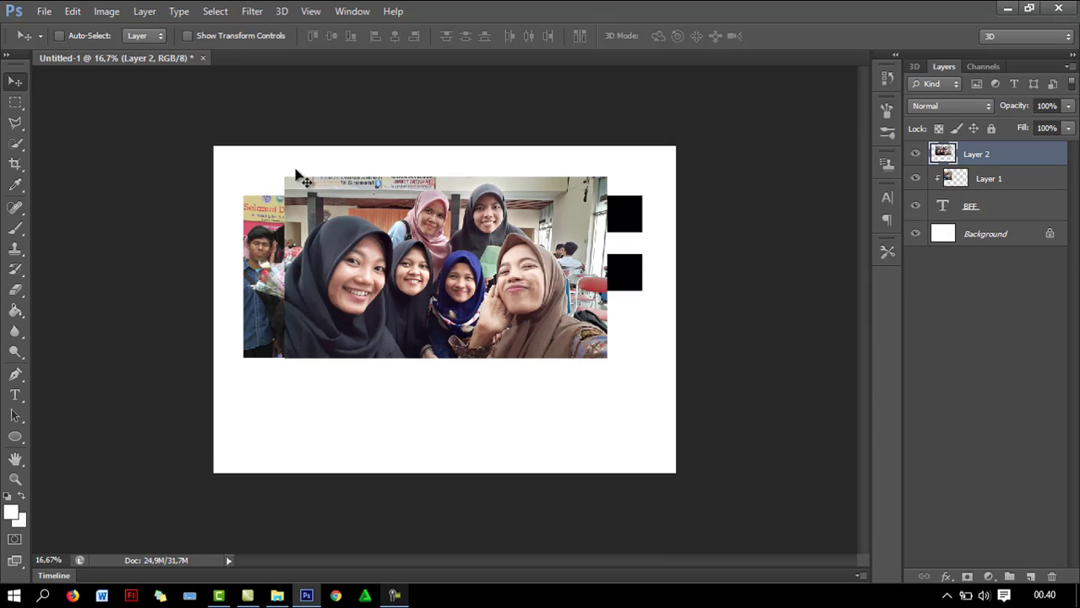
- Delete the selfie's parts covering the last F and the B
left_click(14, 104)
left_click_drag(500, 158, 669, 393)
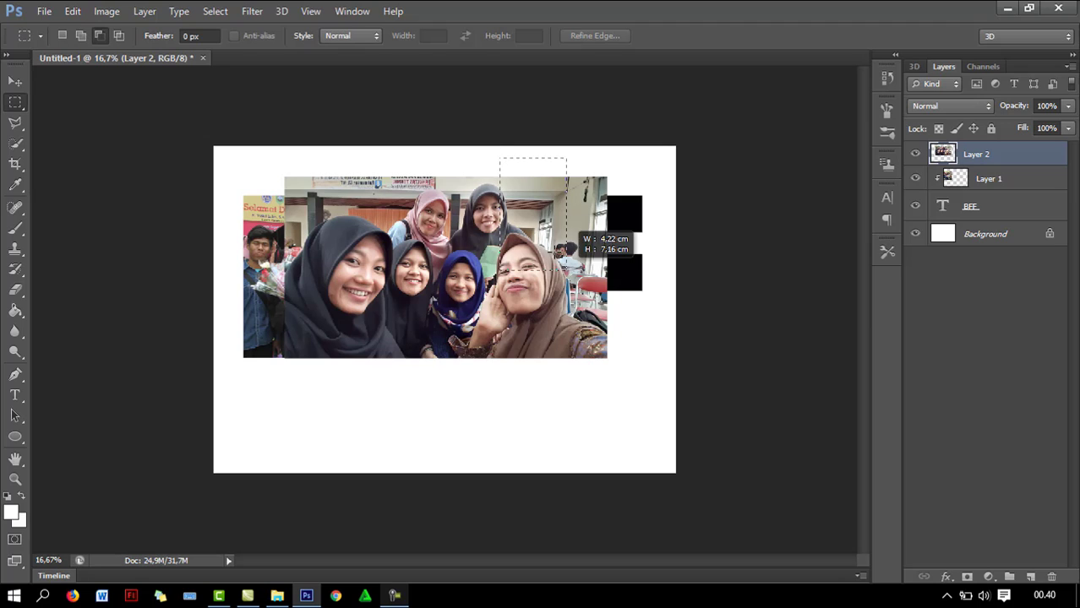
key("Delete")
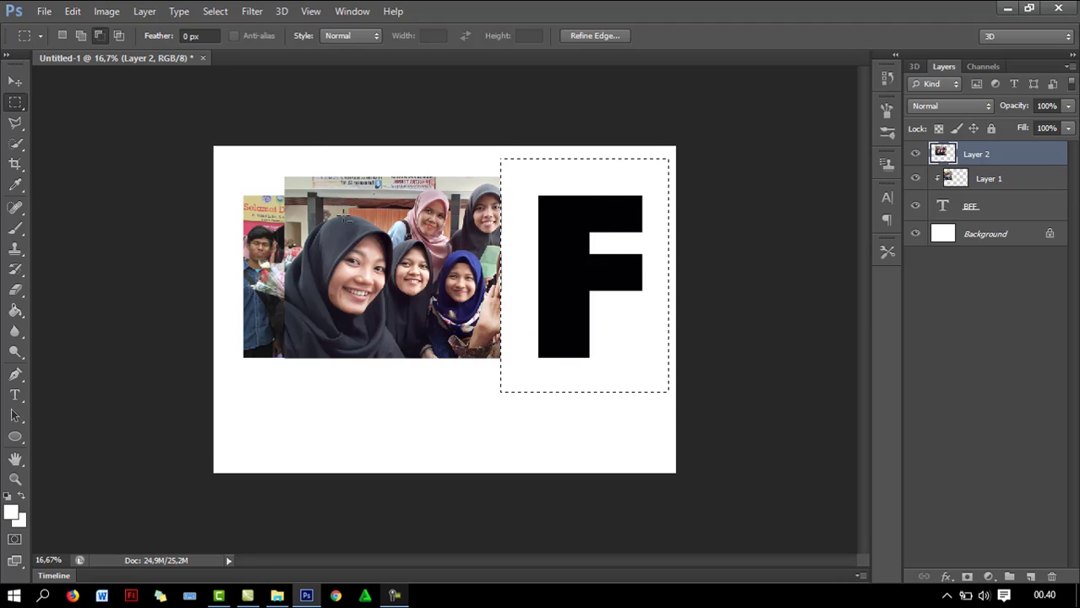
left_click_drag(282, 147, 367, 398)
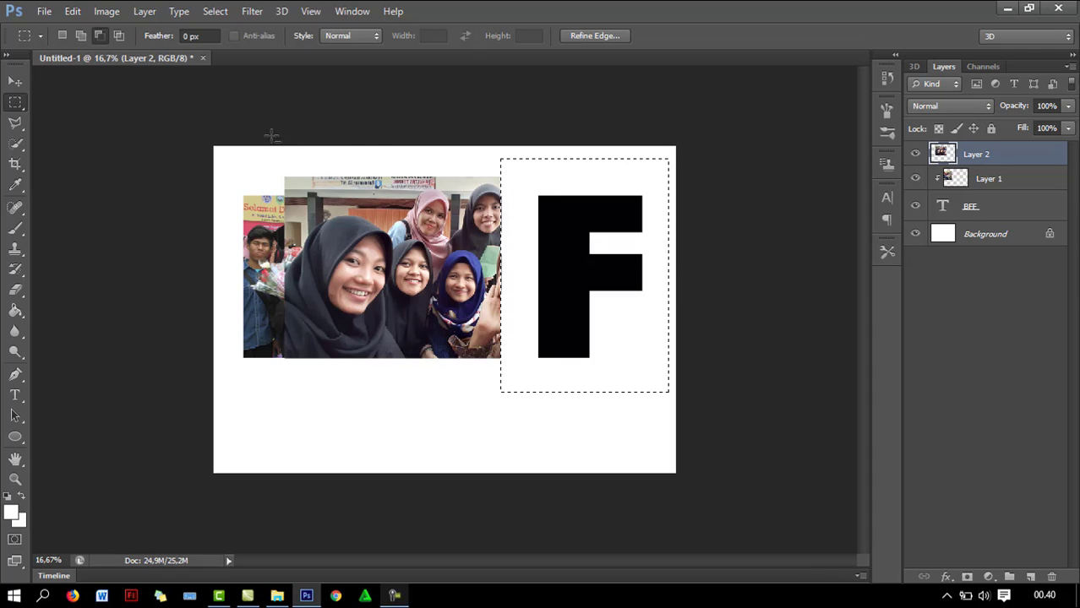
left_click_drag(272, 144, 384, 427)
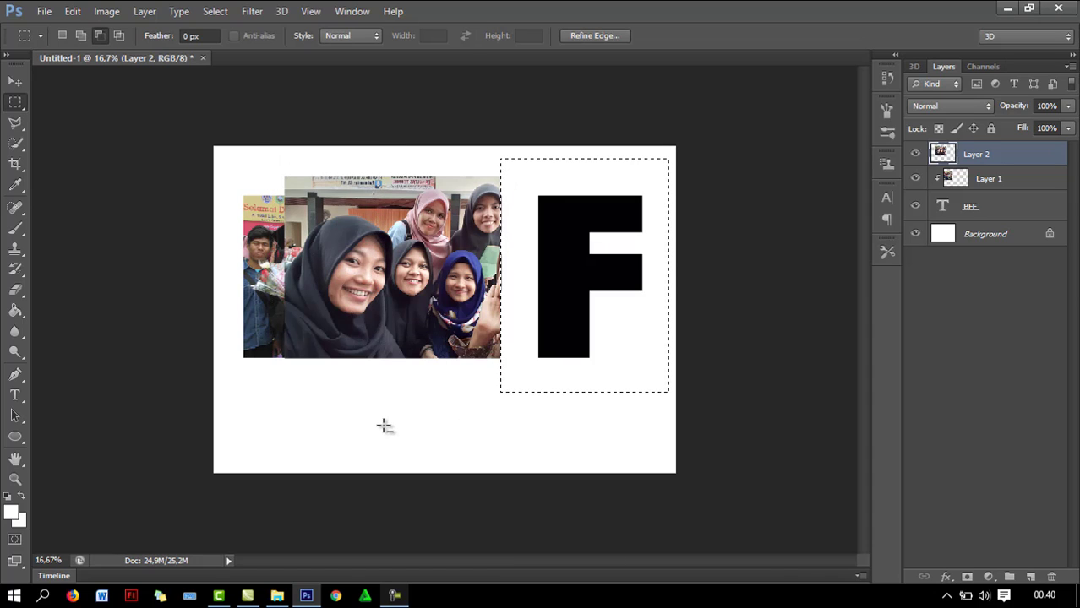
left_click(549, 448)
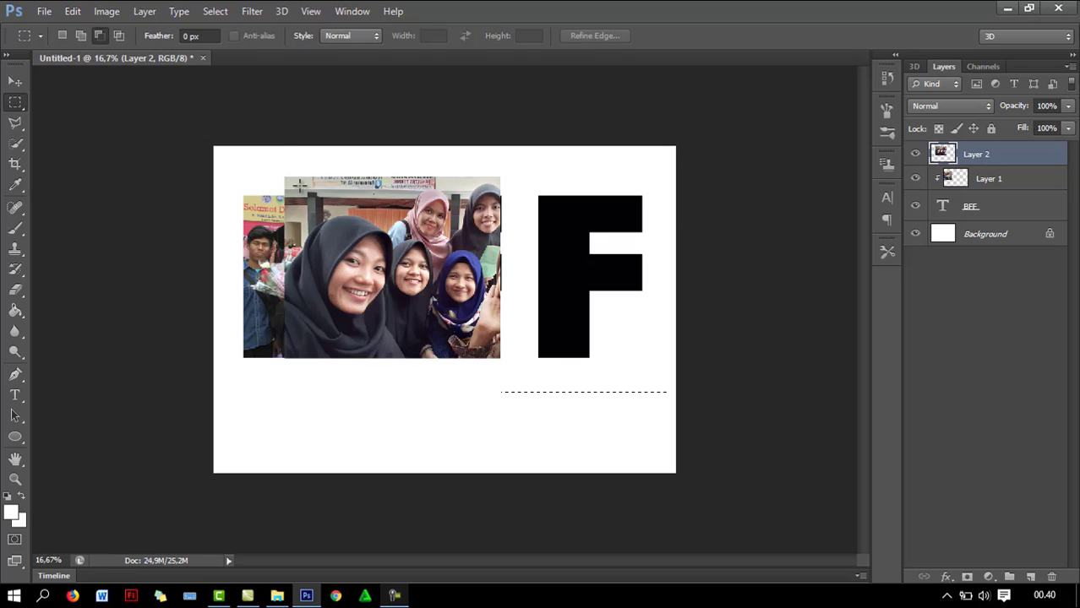
left_click_drag(270, 146, 389, 418)
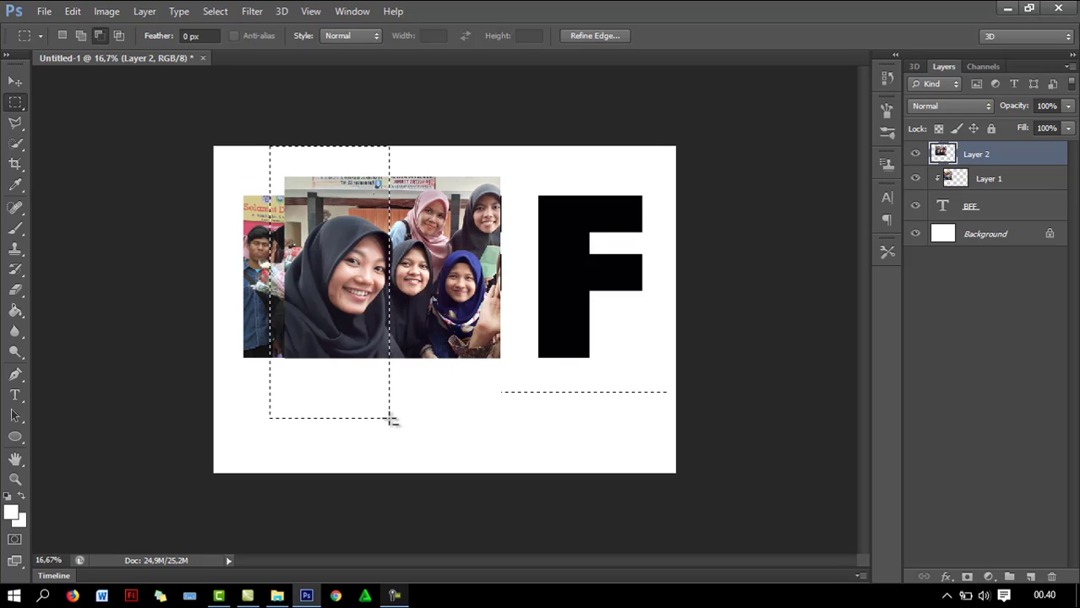
key("Delete")
left_click(432, 415)
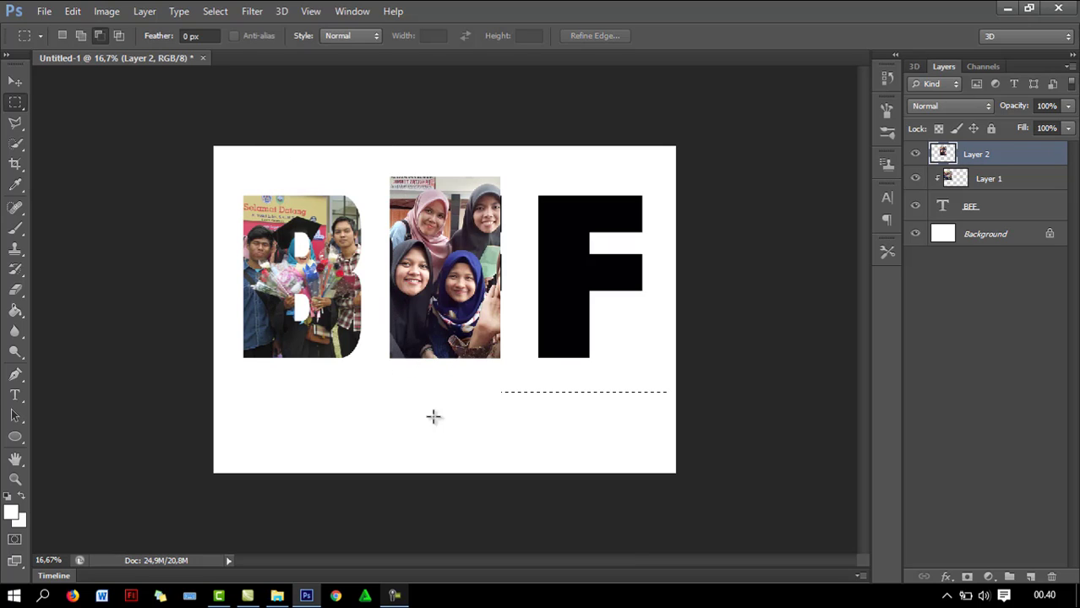
- Re-clip Layer 2 to the BFF text
right_click(1002, 158)
left_click(758, 260)
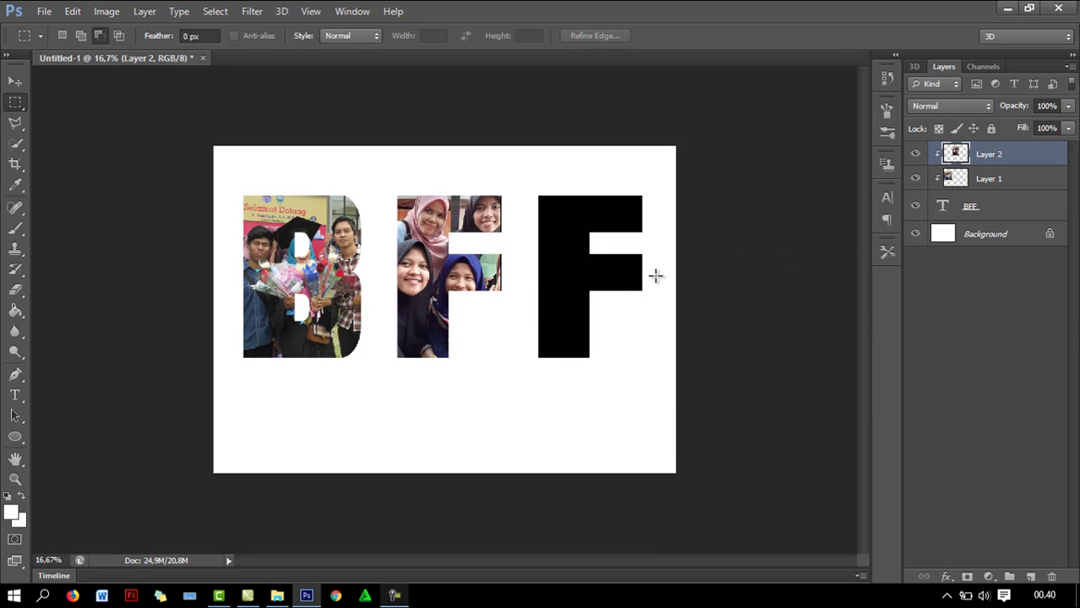
left_click(44, 11)
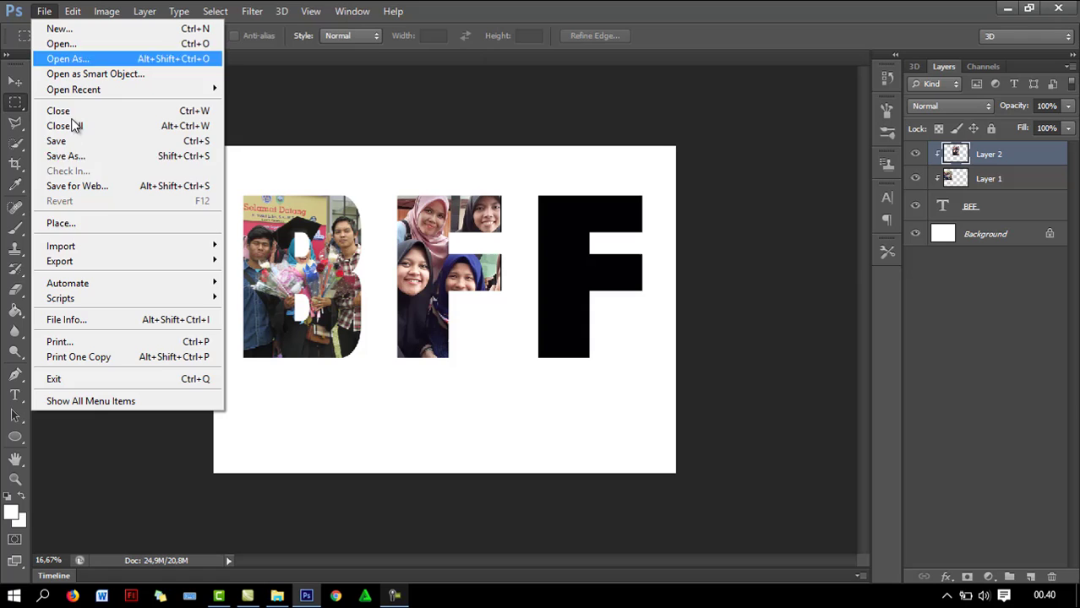
- Place IMG_3274 again, scaled to about 21.8% and positioned over the last F
left_click(106, 223)
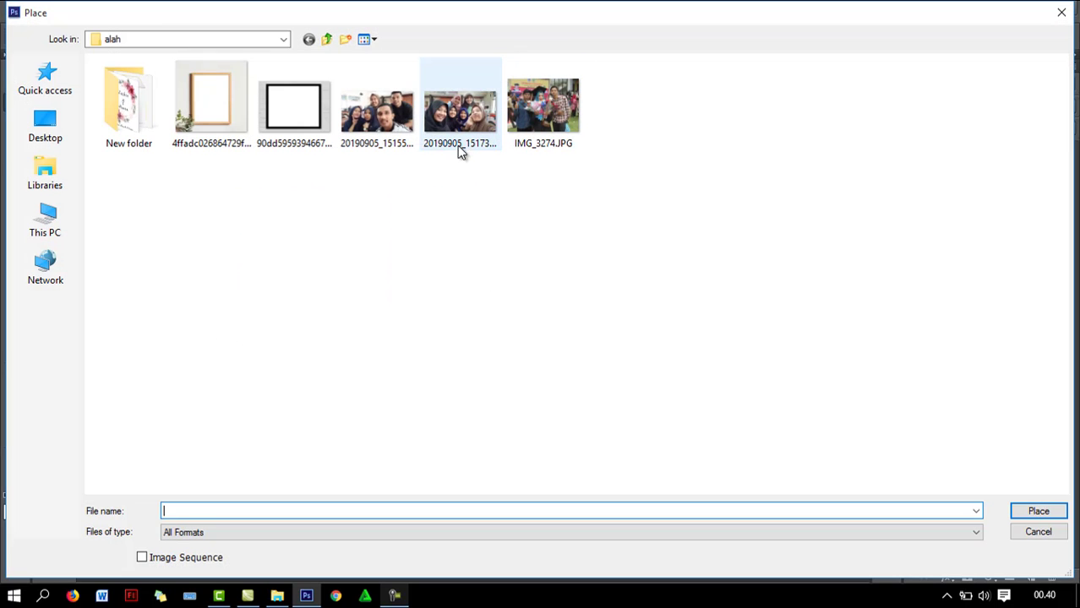
double_click(540, 111)
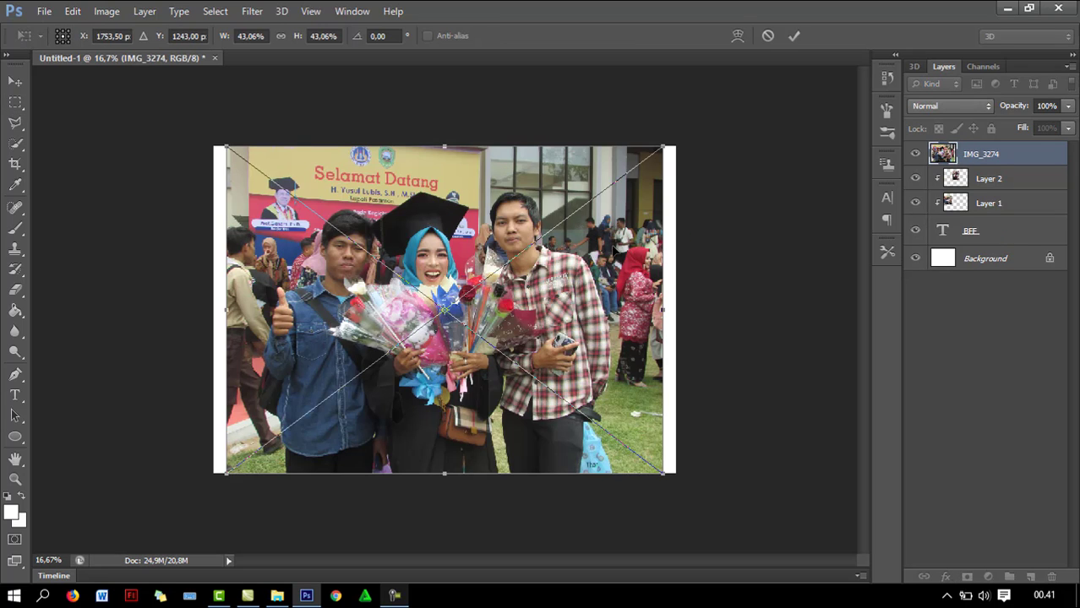
left_click_drag(664, 148, 458, 283)
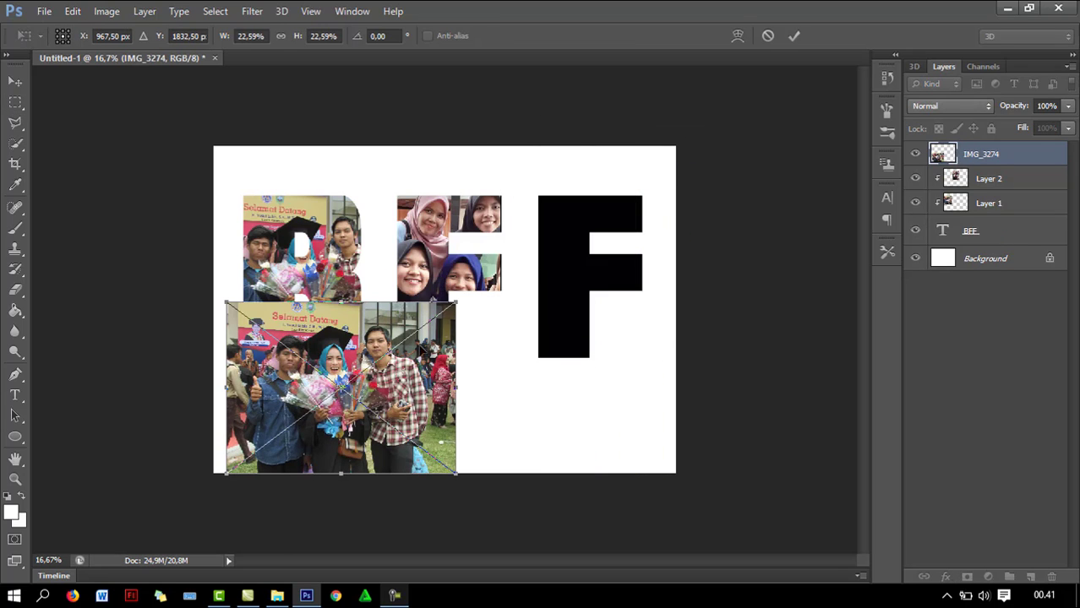
mouse_move(404, 386)
left_mouse_down()
mouse_move(566, 282)
mouse_move(654, 270)
mouse_move(645, 273)
left_mouse_up()
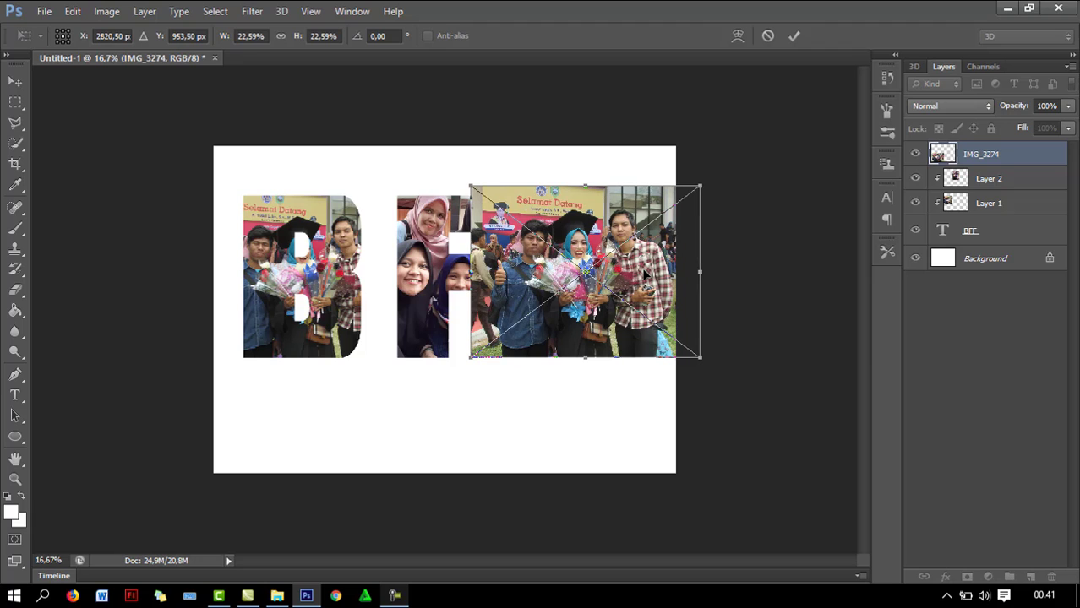
left_click_drag(705, 191, 688, 199)
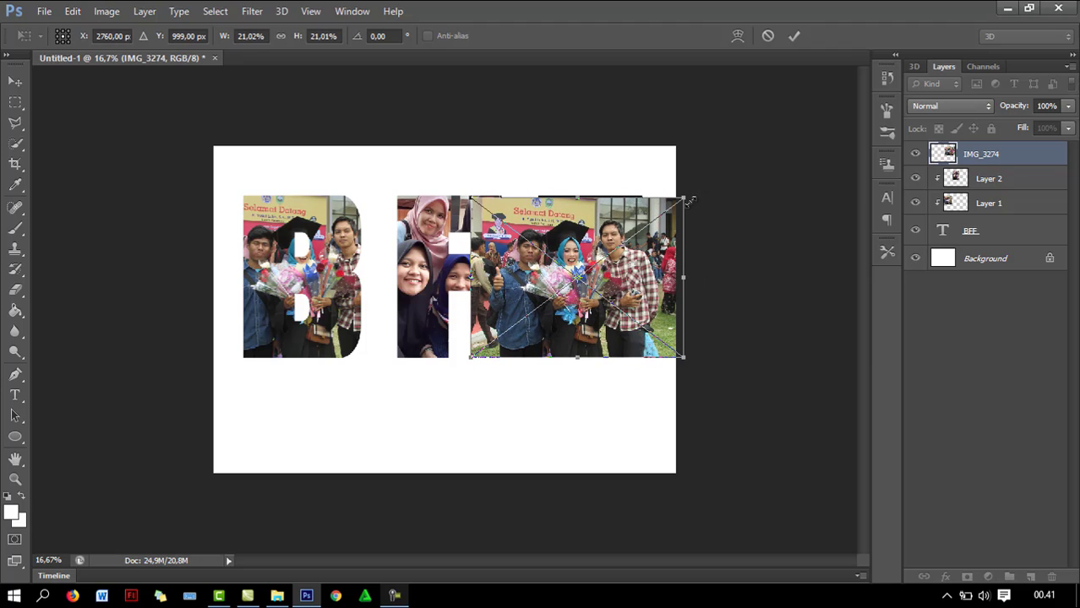
left_click_drag(655, 259, 651, 251)
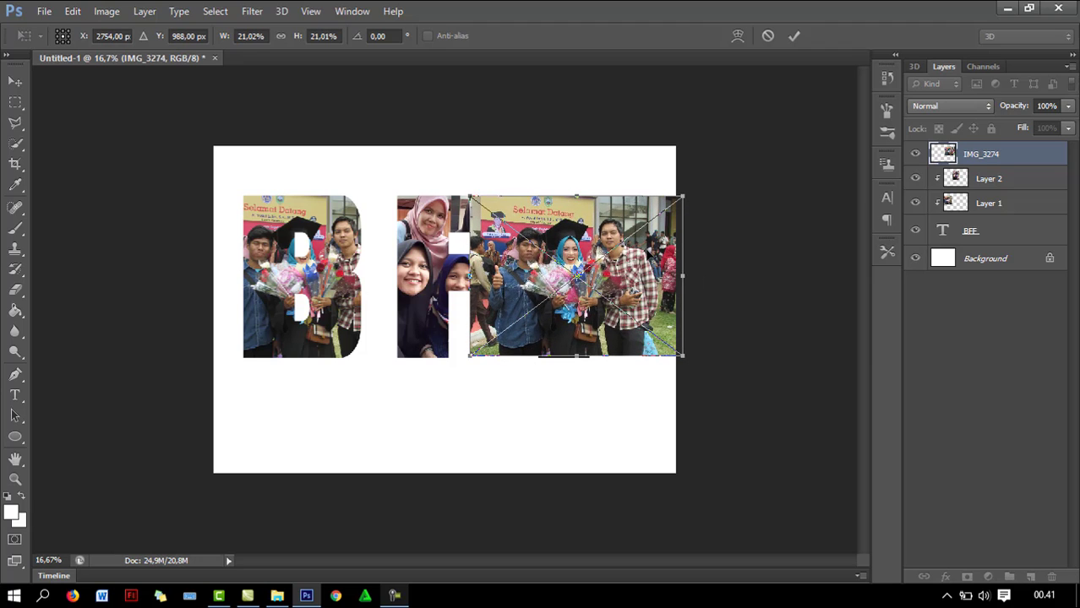
left_click_drag(680, 362, 685, 367)
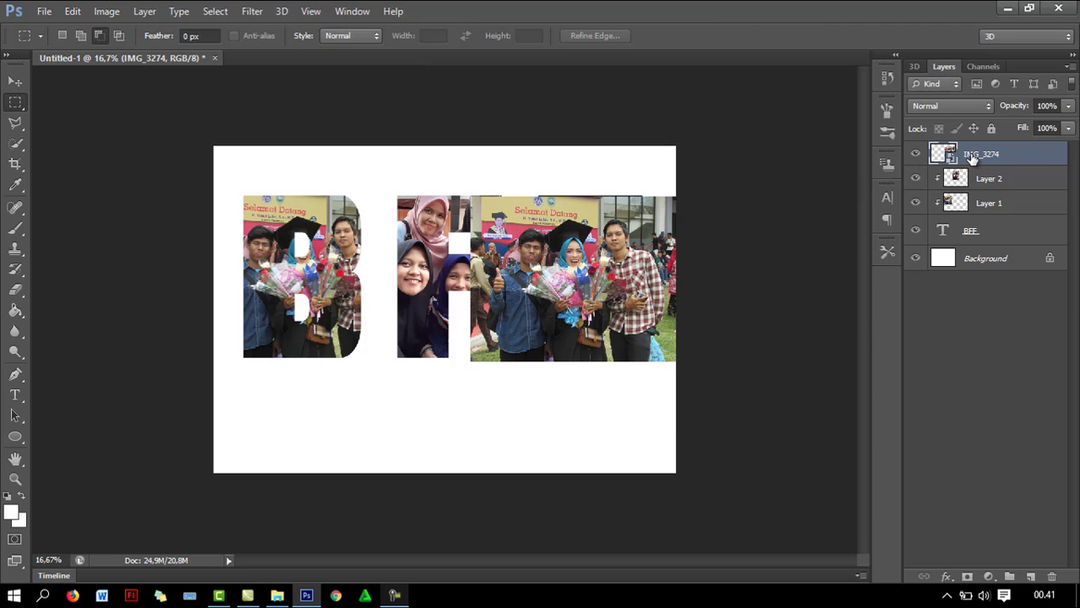
- Merge the IMG_3274 graduation photo with a new empty layer into Layer 3
left_click(1030, 577)
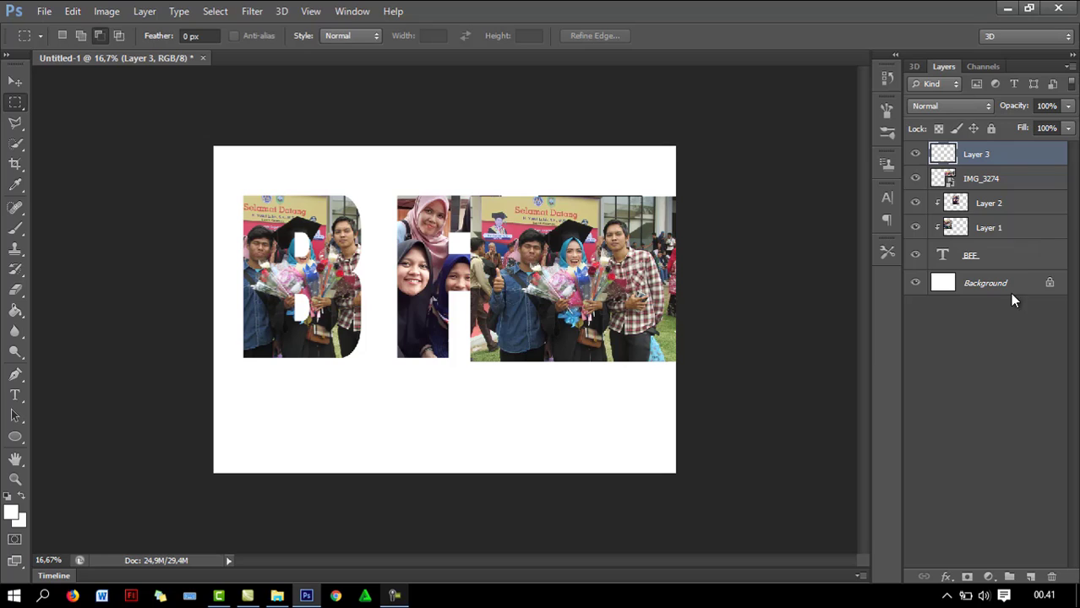
left_click(1001, 183, "shift")
key("ctrl+e")
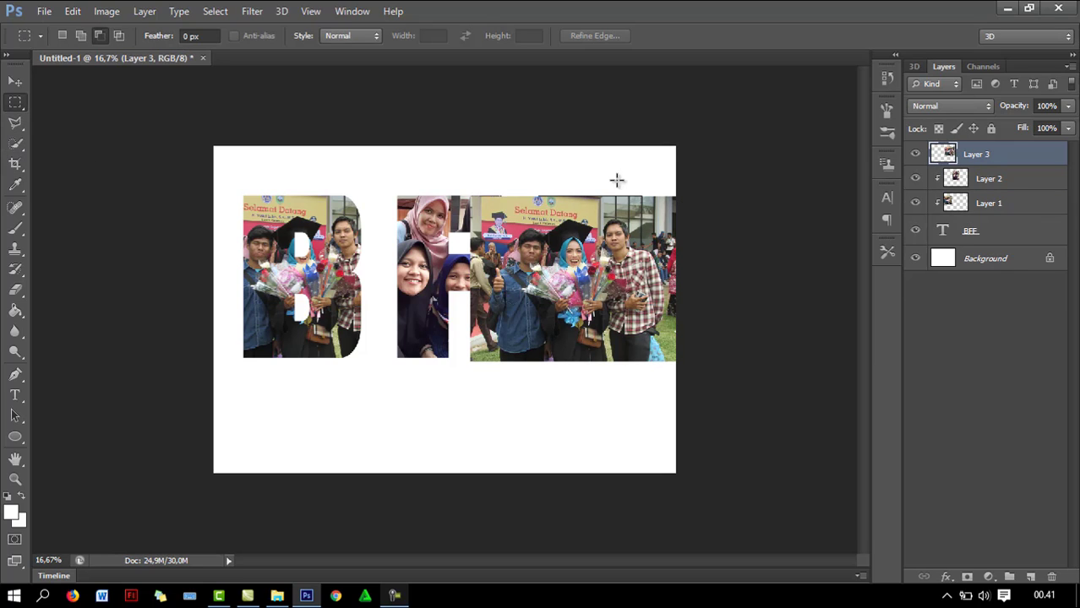
- Delete the strip of the photo that overlaps the middle F
left_click_drag(467, 173, 522, 376)
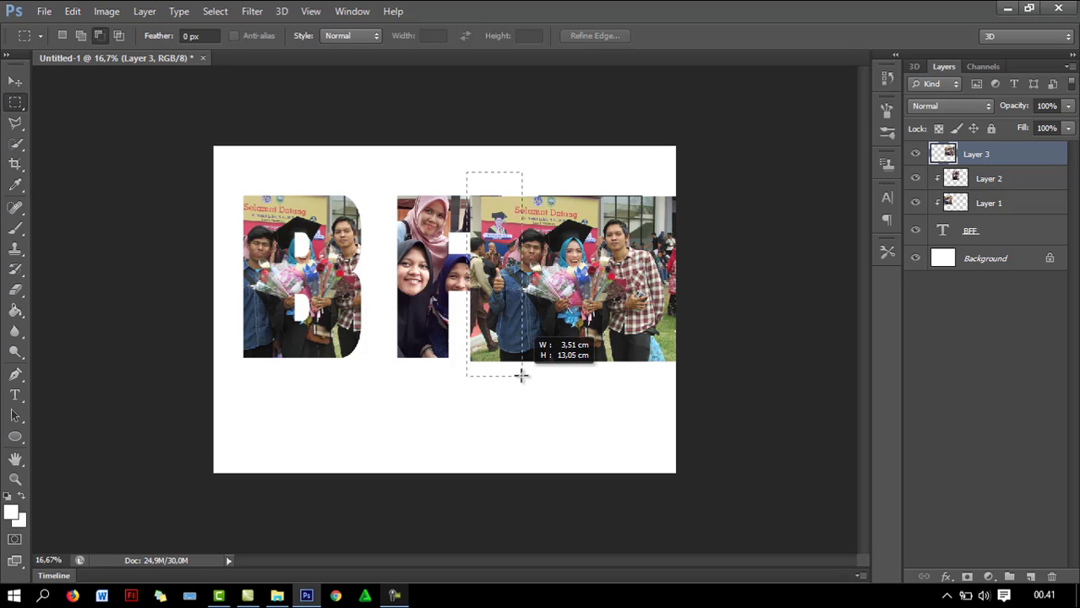
key("Delete")
left_click_drag(651, 179, 721, 410)
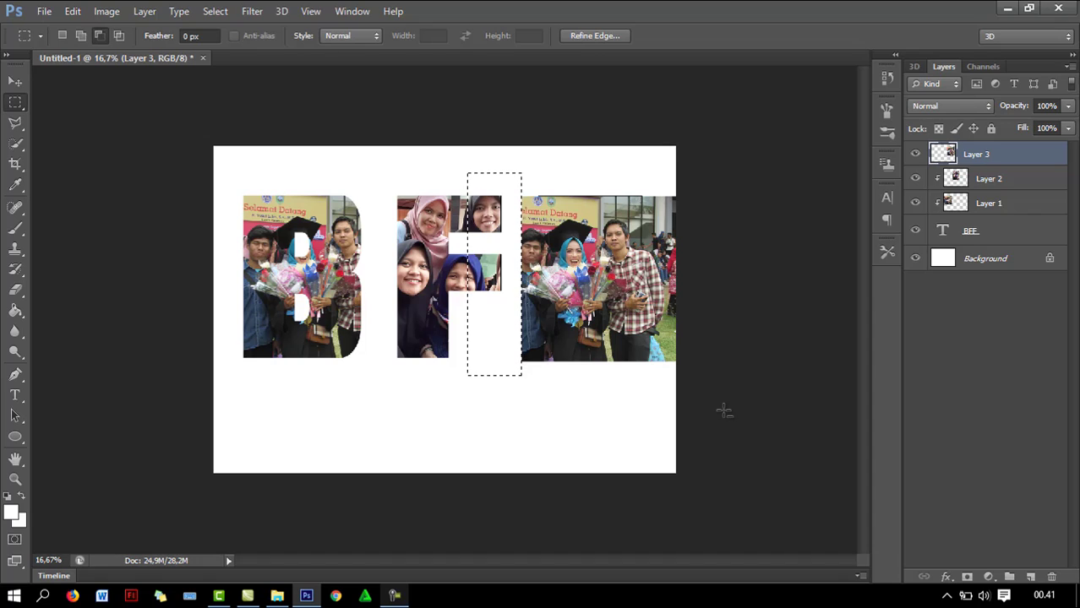
left_click(722, 409)
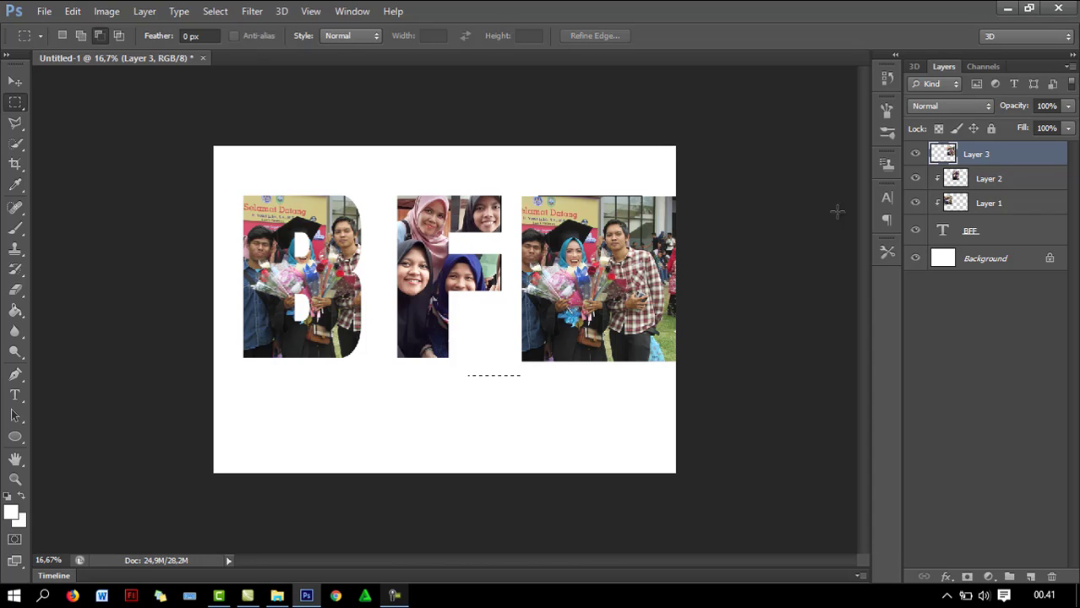
left_click(17, 82)
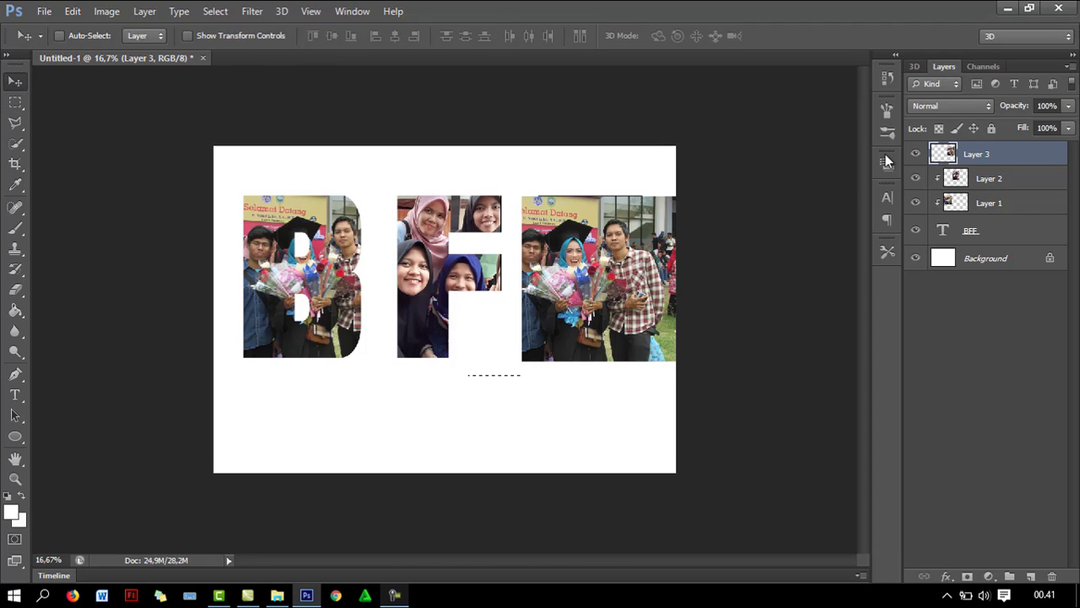
- Clip Layer 3 to the BFF text and nudge the photo until it fills the last F
right_click(969, 153)
left_click(735, 260)
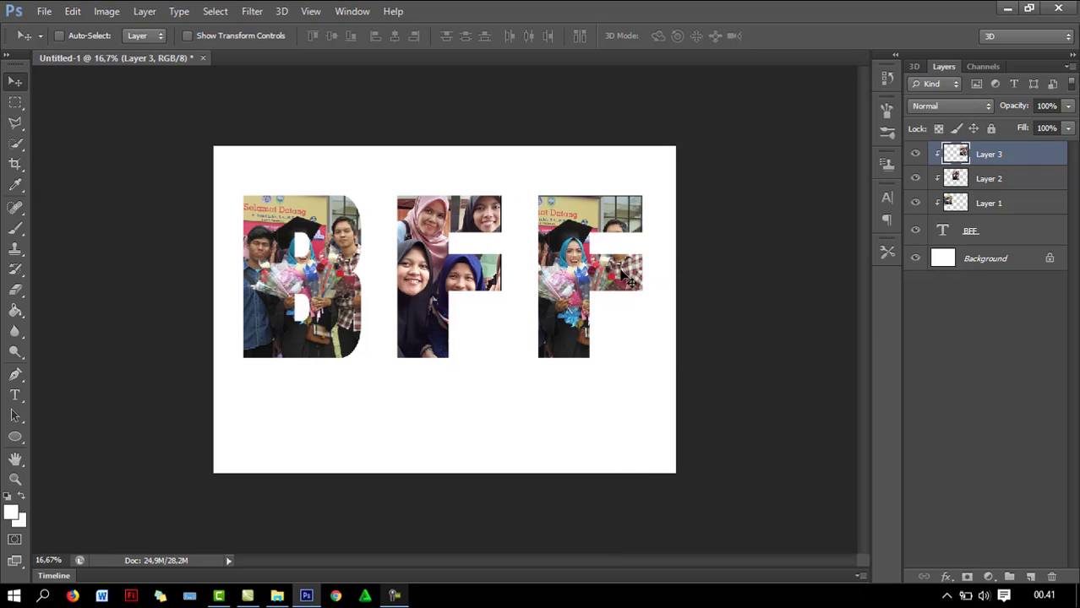
left_click_drag(621, 269, 623, 269)
key("shift+Down")
key("shift+Down")
key("shift+Down")
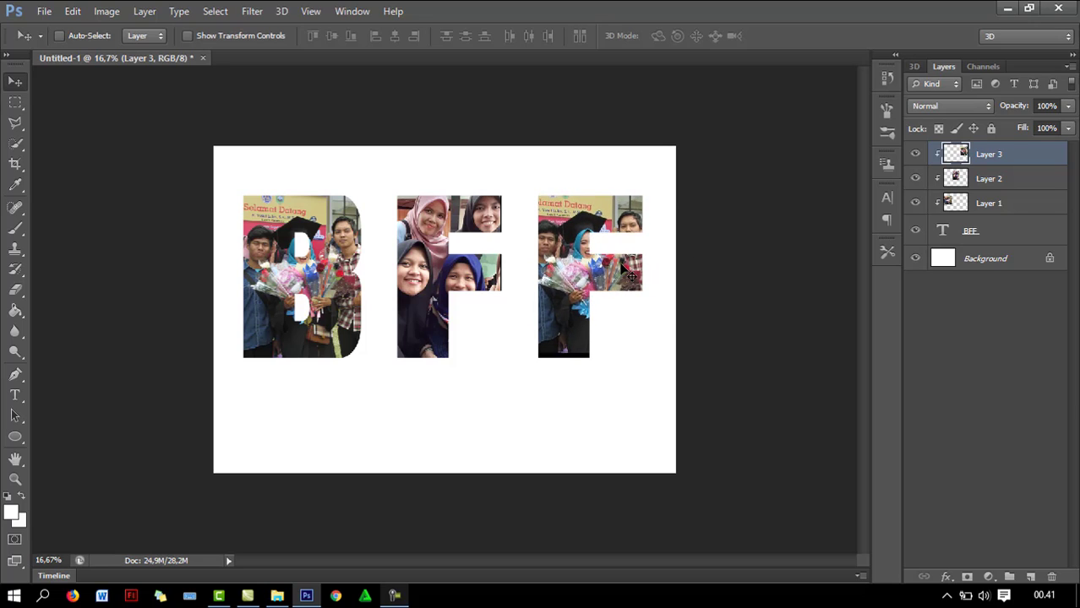
key("shift+Down")
key("shift+Down")
key("shift+Down")
key("shift+Down")
key("shift+Down")
key("shift+Down")
key("shift+Down")
key("shift+Down")
key("shift+Down")
key("shift+Down")
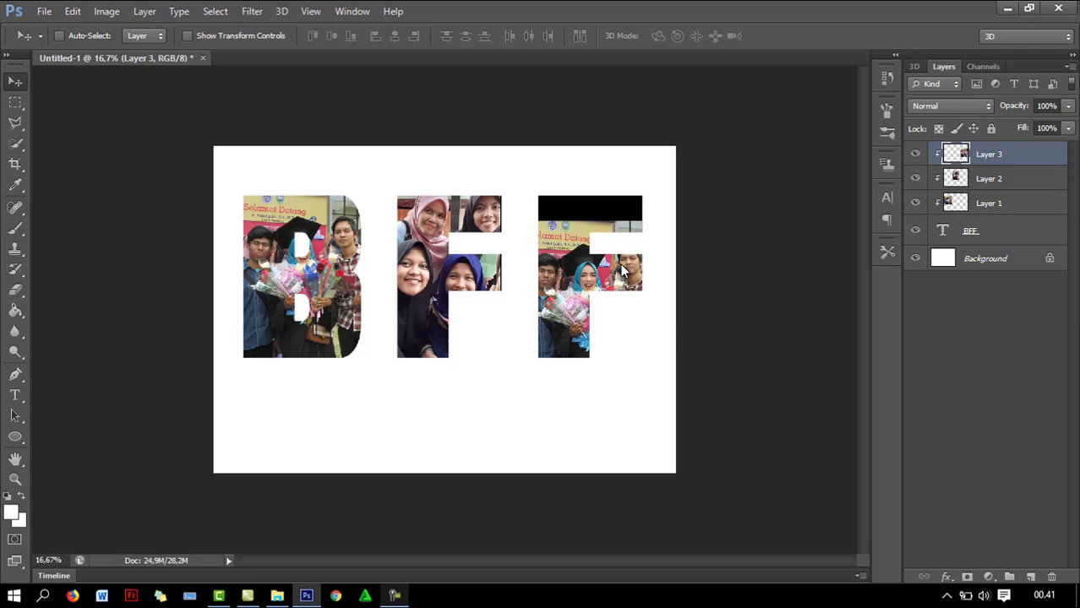
key("shift+Down")
key("shift+Down")
key("shift+Up")
key("shift+Up")
key("shift+Up")
key("shift+Up")
key("shift+Up")
key("shift+Up")
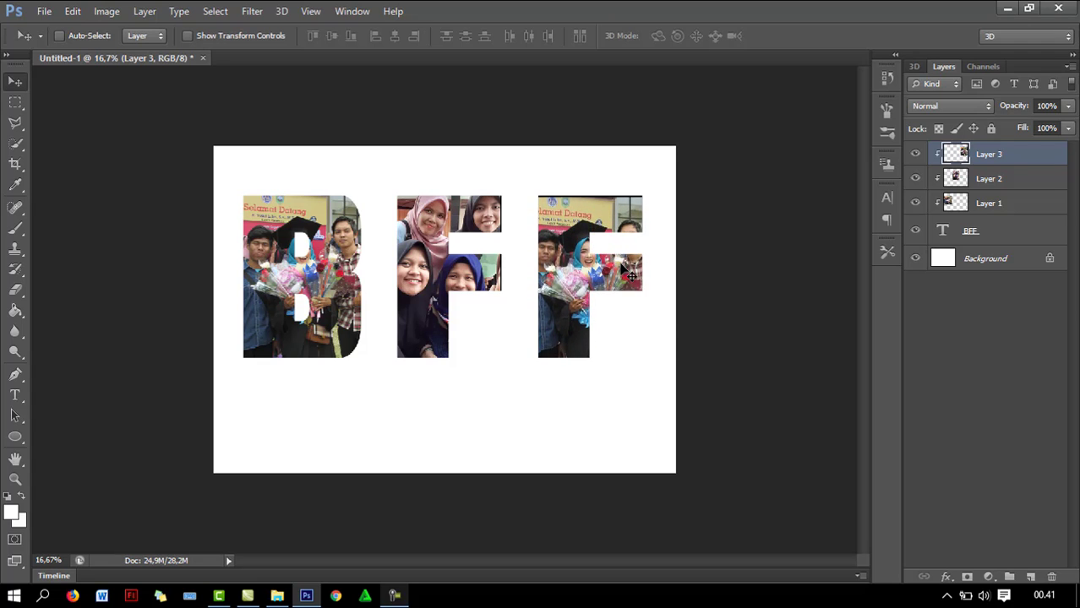
key("shift+Up")
key("shift+Up")
key("shift+Up")
key("shift+Up")
key("shift+Up")
key("shift+Up")
key("shift+Down")
key("shift+Down")
key("shift+Down")
key("shift+Down")
key("shift+Down")
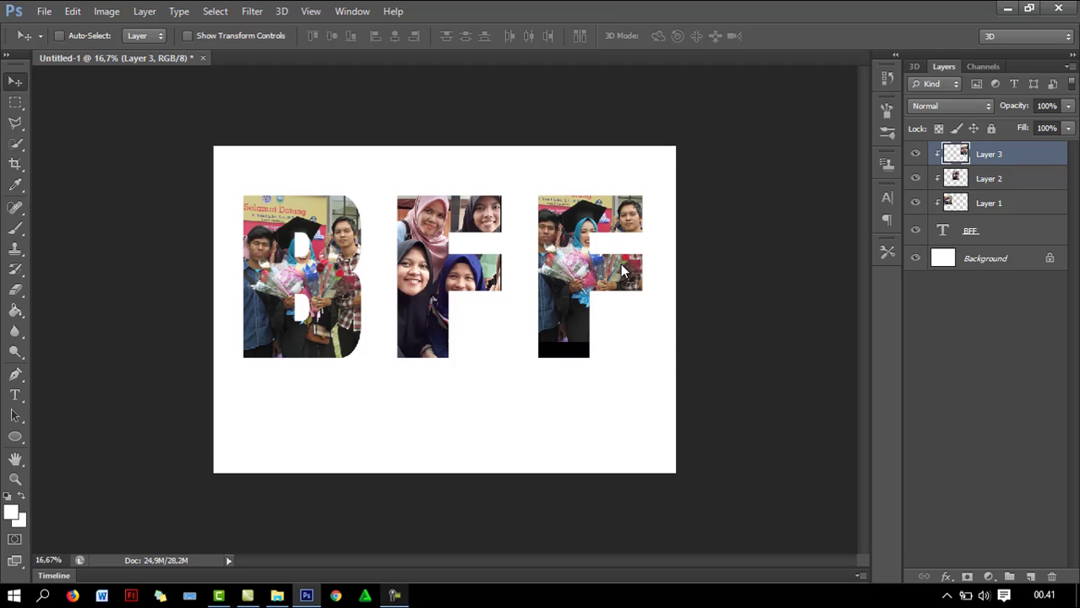
key("shift+Down")
key("shift+Down")
key("shift+Down")
key("shift+Down")
key("shift+Down")
key("shift+Down")
key("shift+Down")
key("shift+Down")
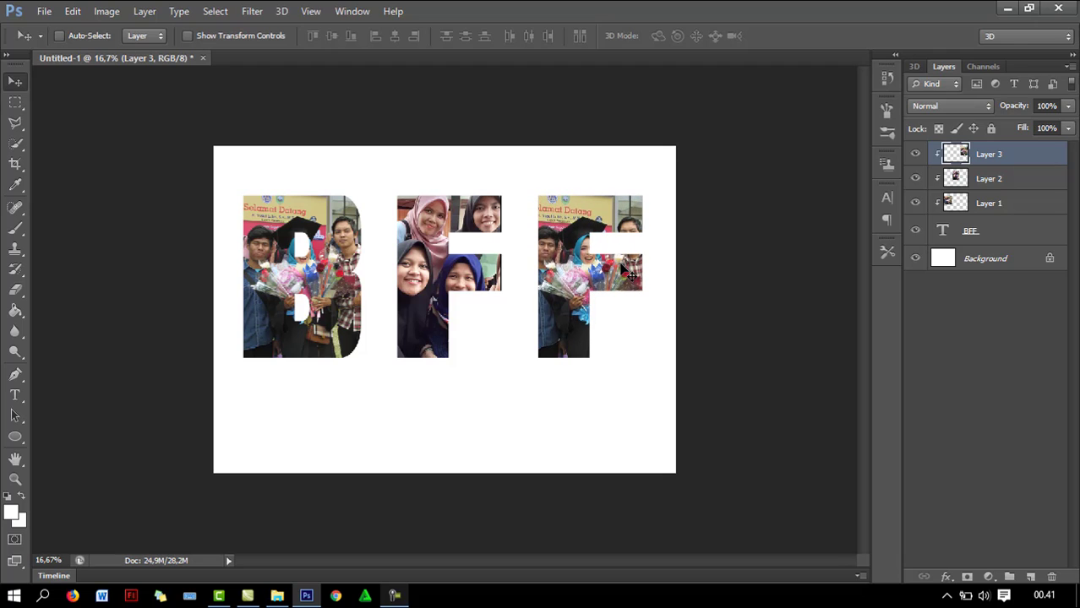
- Give the BFF text a white outside stroke and a soft drop shadow with slightly wider spread
left_click(976, 231)
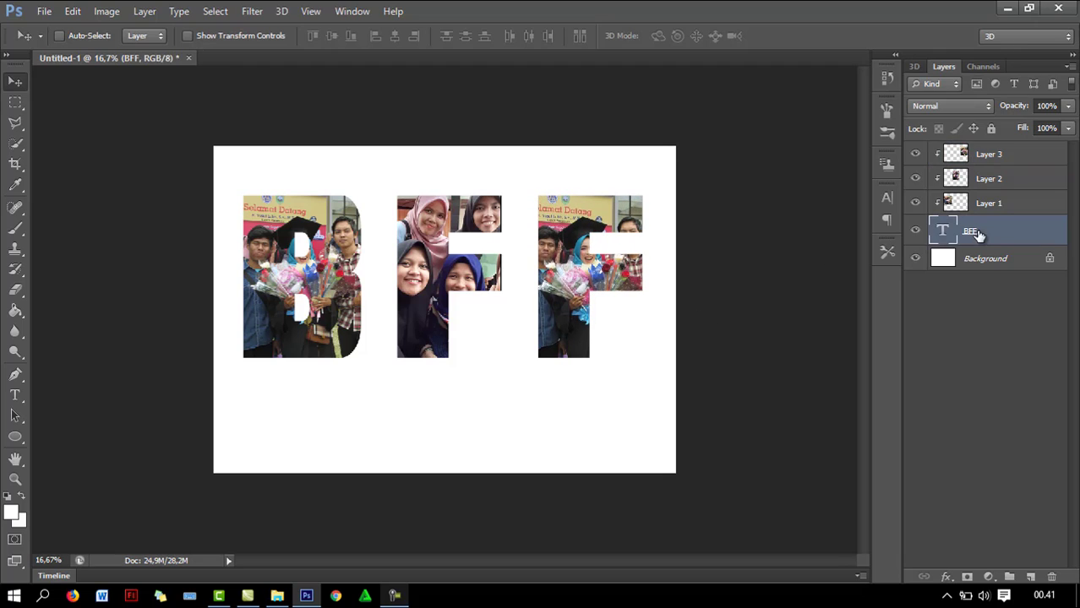
left_click(953, 578)
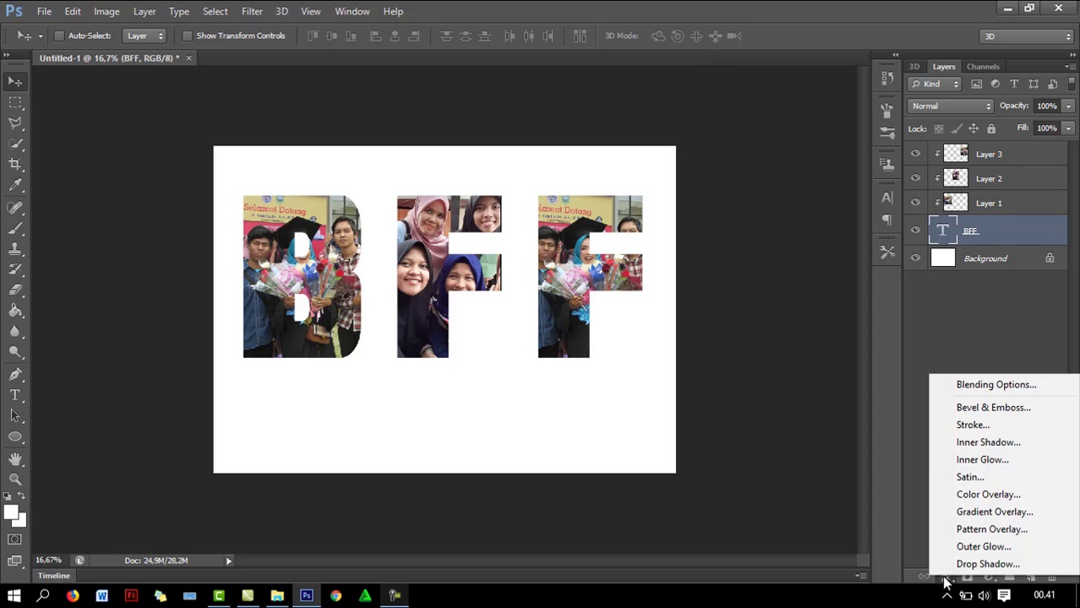
left_click(982, 426)
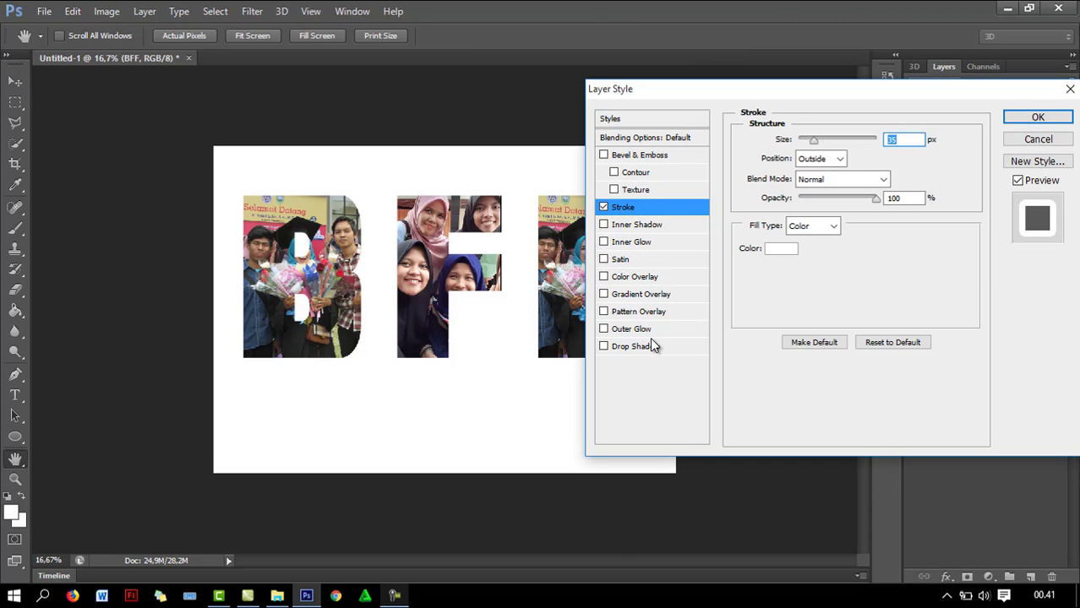
left_click(651, 345)
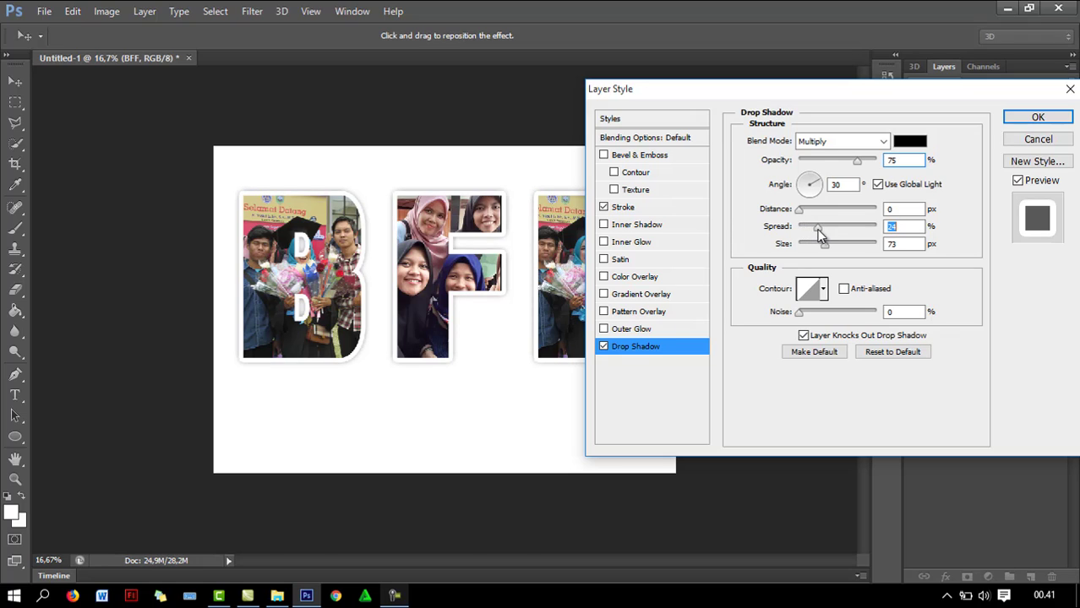
left_click_drag(820, 235, 821, 230)
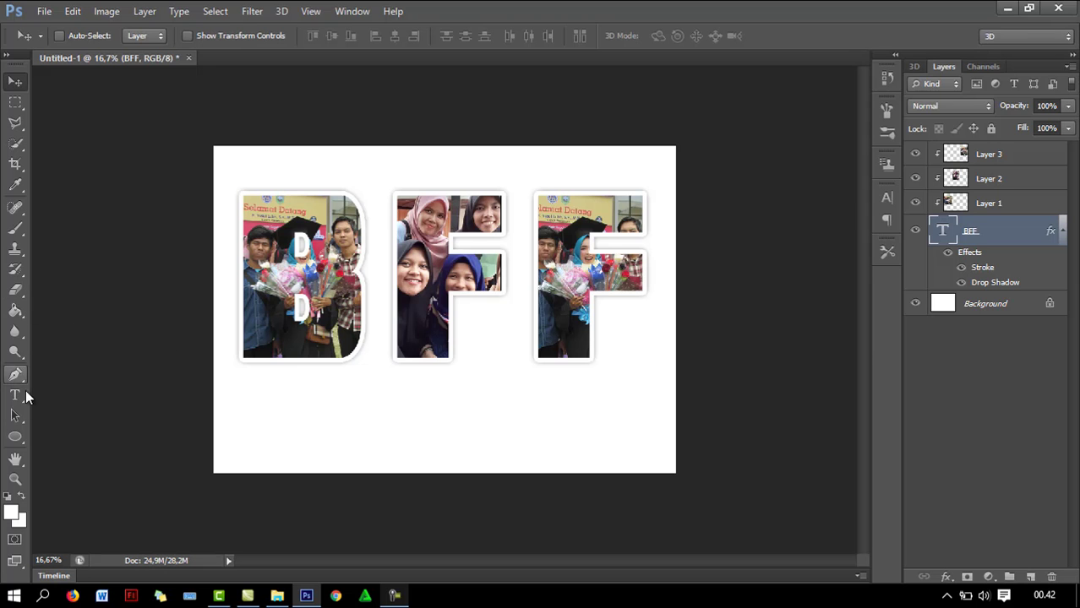
- Add a small black text line below the letter B
left_click(15, 397)
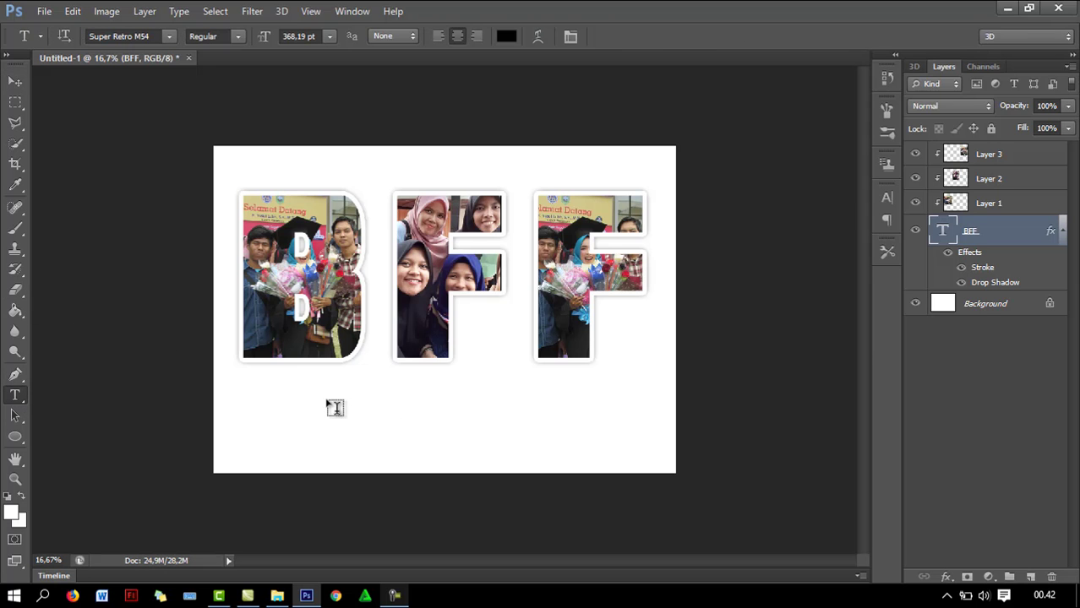
left_click(334, 408)
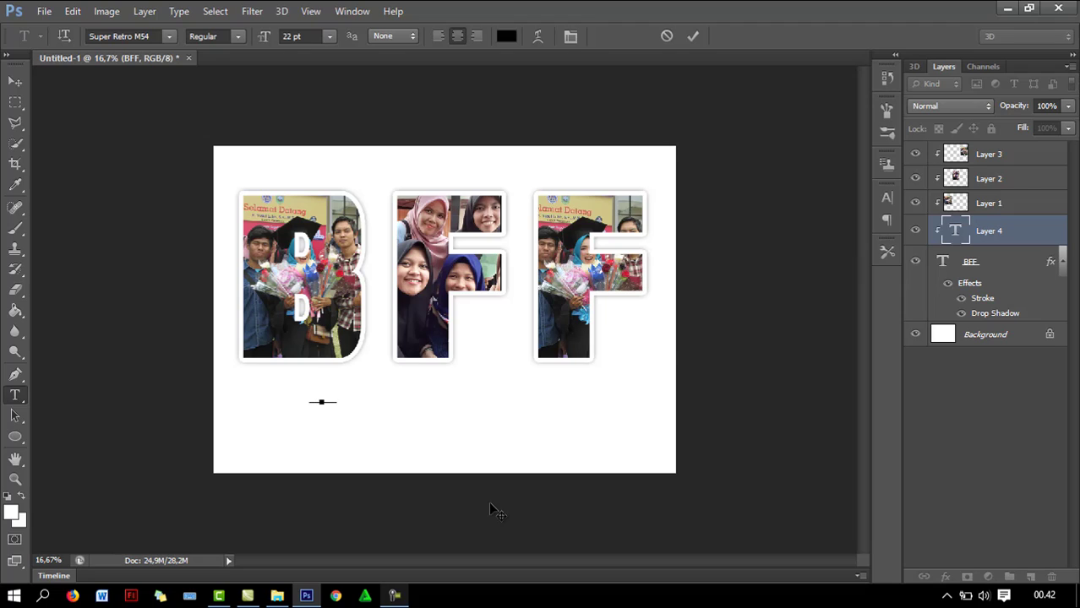
type("BFF")
left_click(1014, 231)
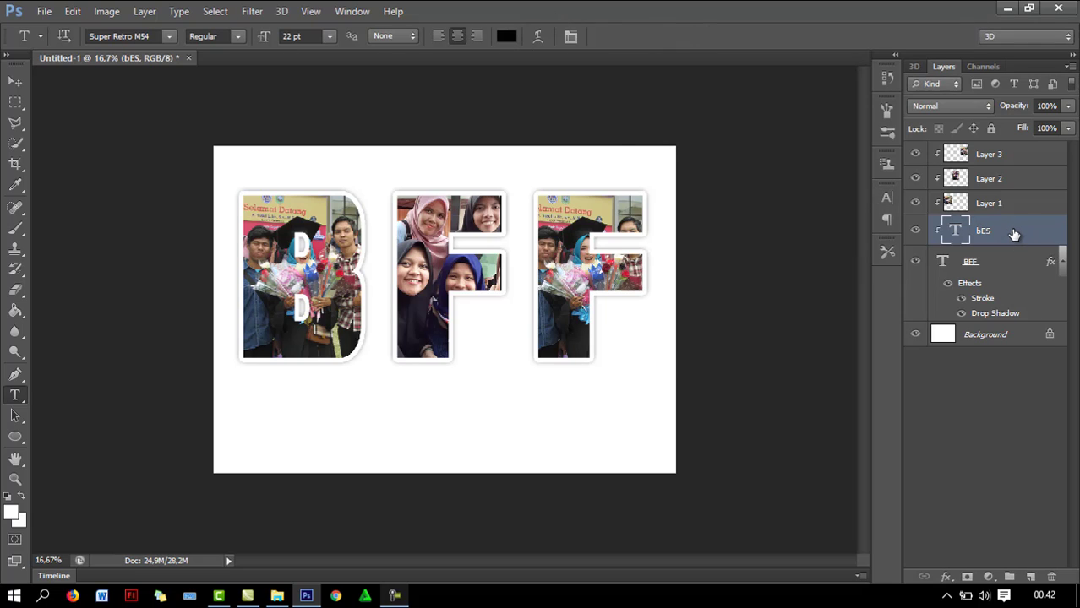
- Move the new text layer down to sit just above the Background
left_click_drag(1009, 239, 999, 151)
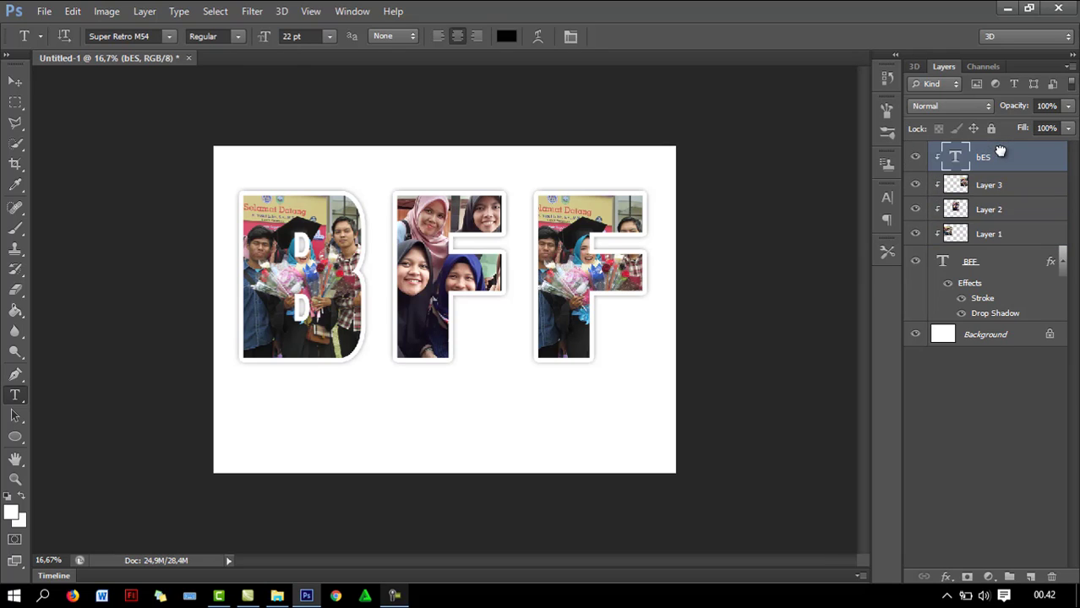
right_click(1000, 156)
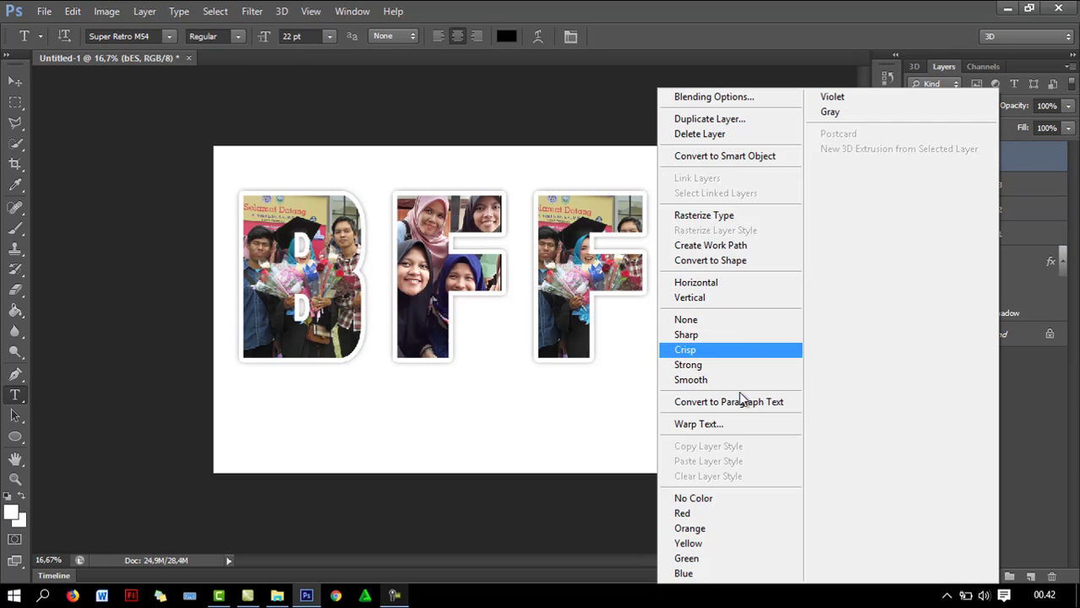
right_click(1042, 157)
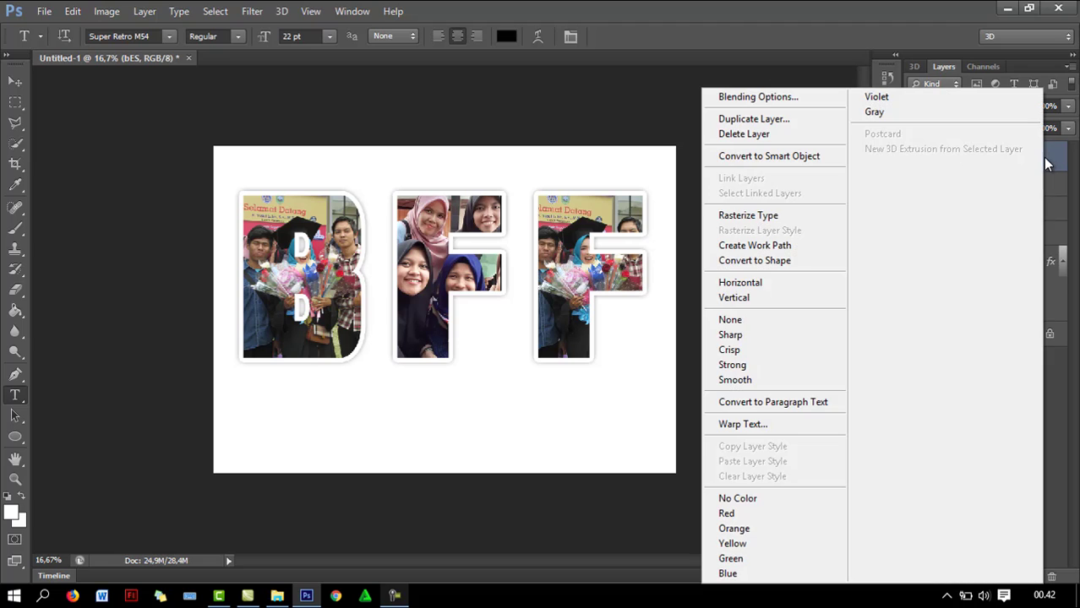
left_click(1069, 365)
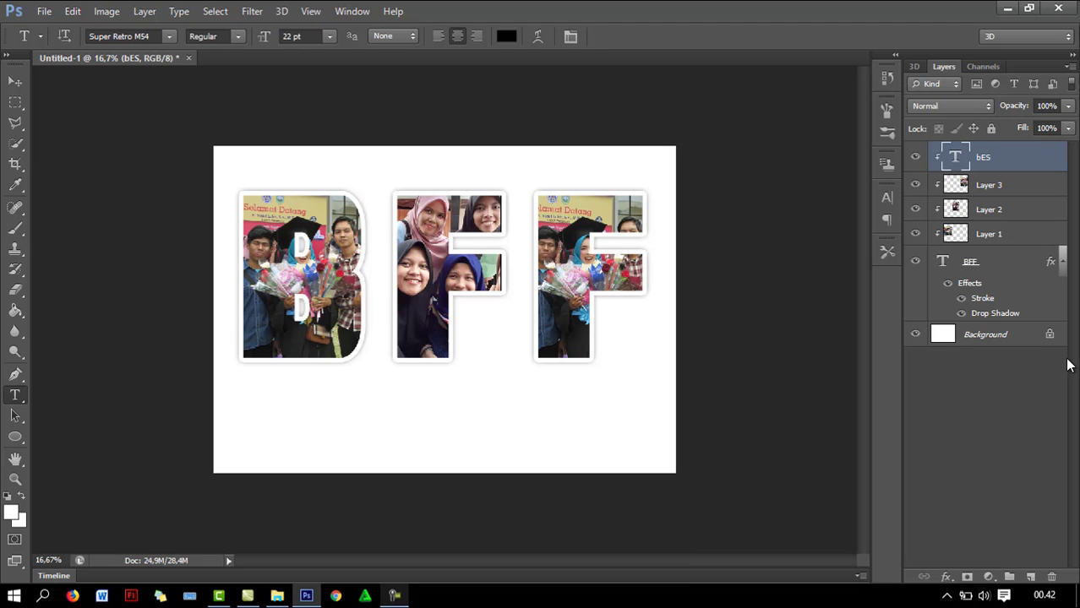
left_click_drag(984, 159, 988, 314)
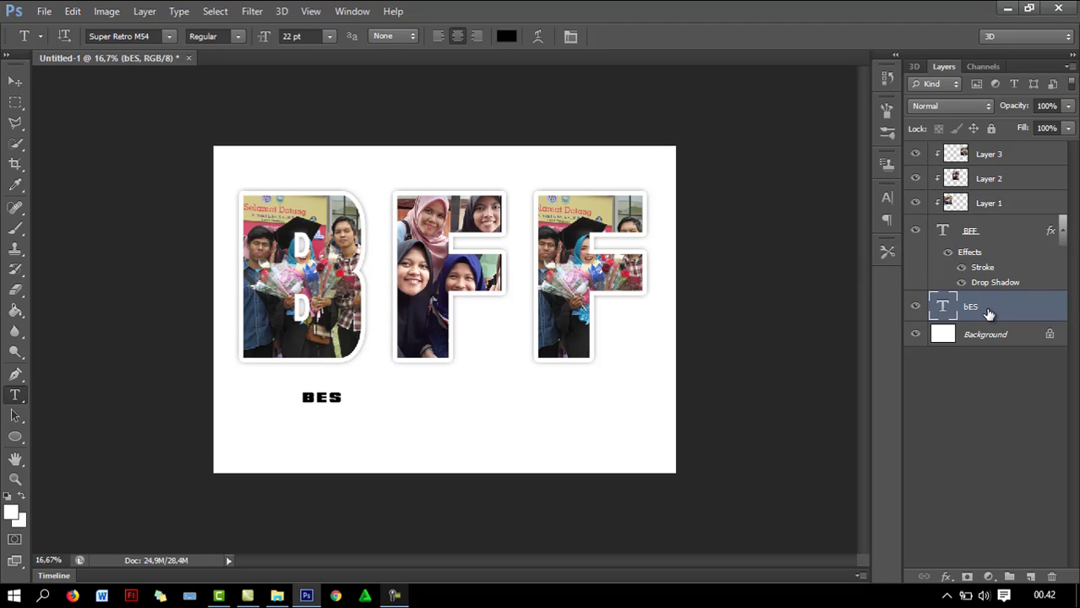
- Change the small text to two lines: 'BEST FRIEND FOREVER' and 'KEBERSAMAAN ANKA'
double_click(322, 396)
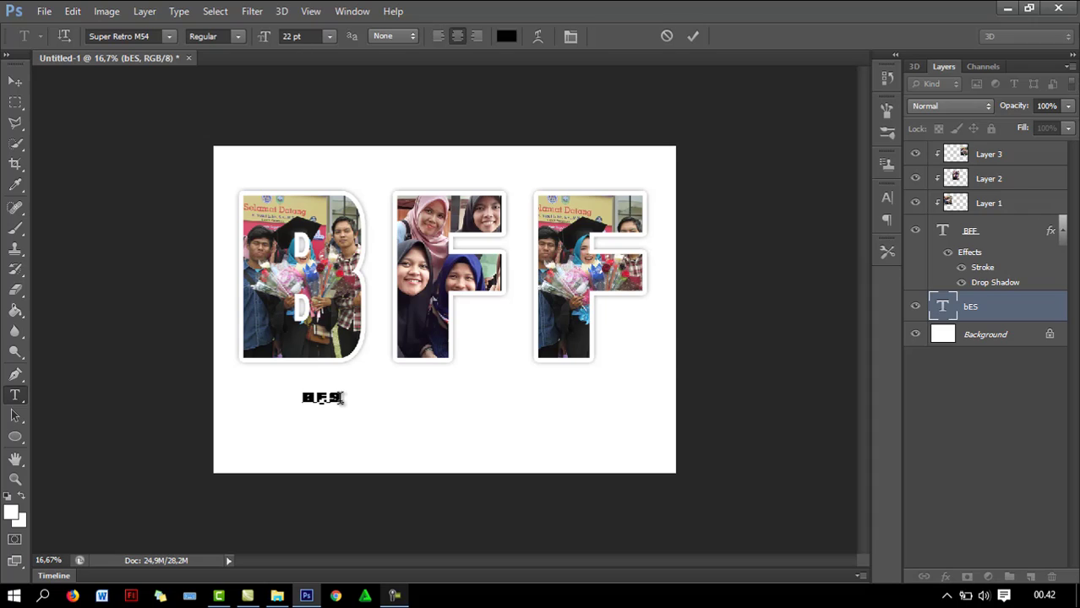
type("BEST F")
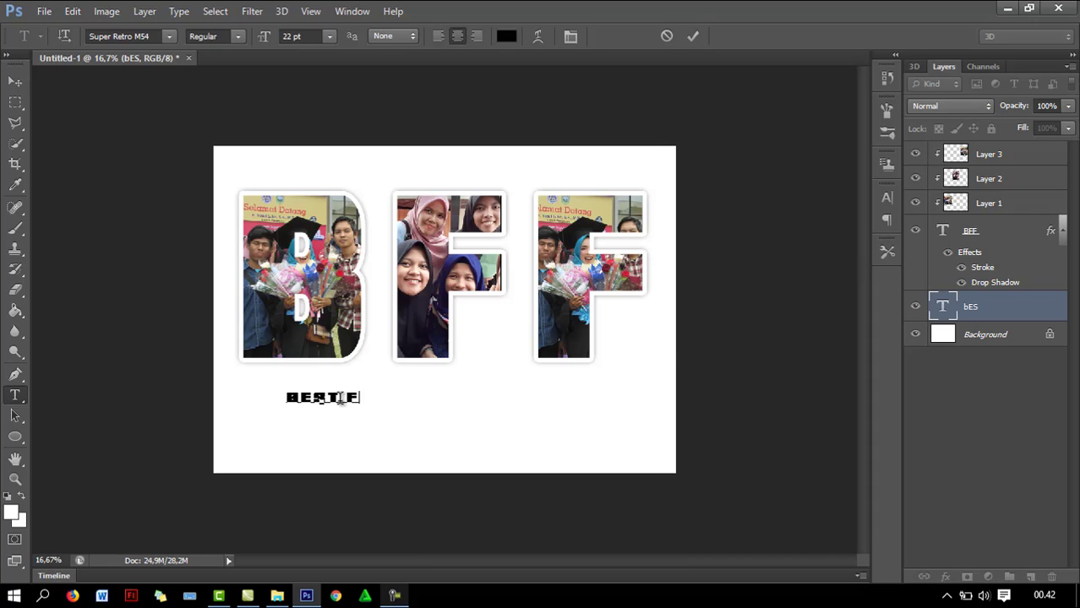
type("RIEND ")
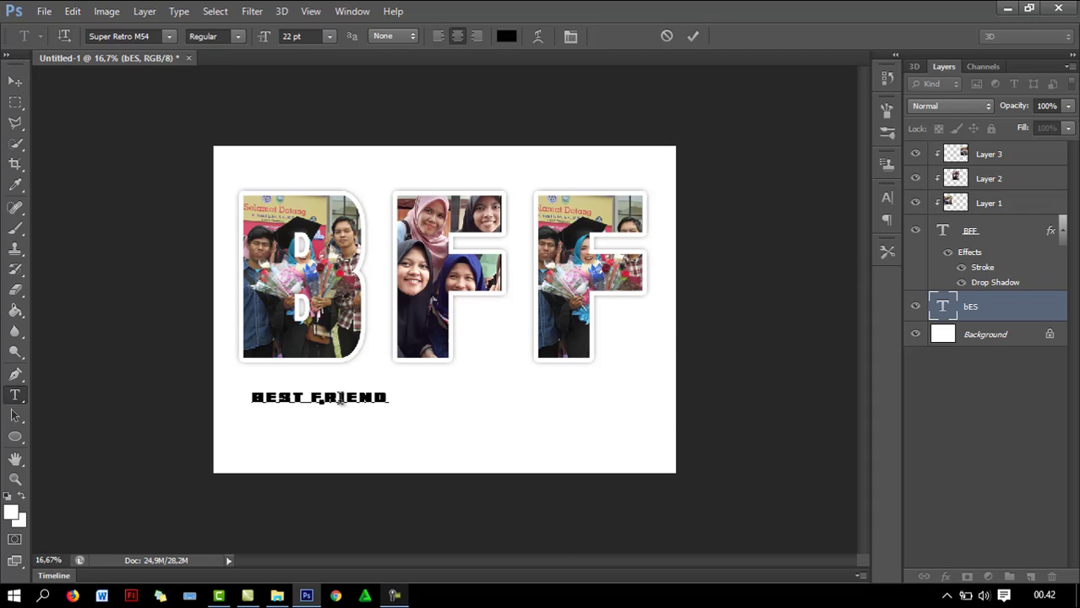
type("FOREVER")
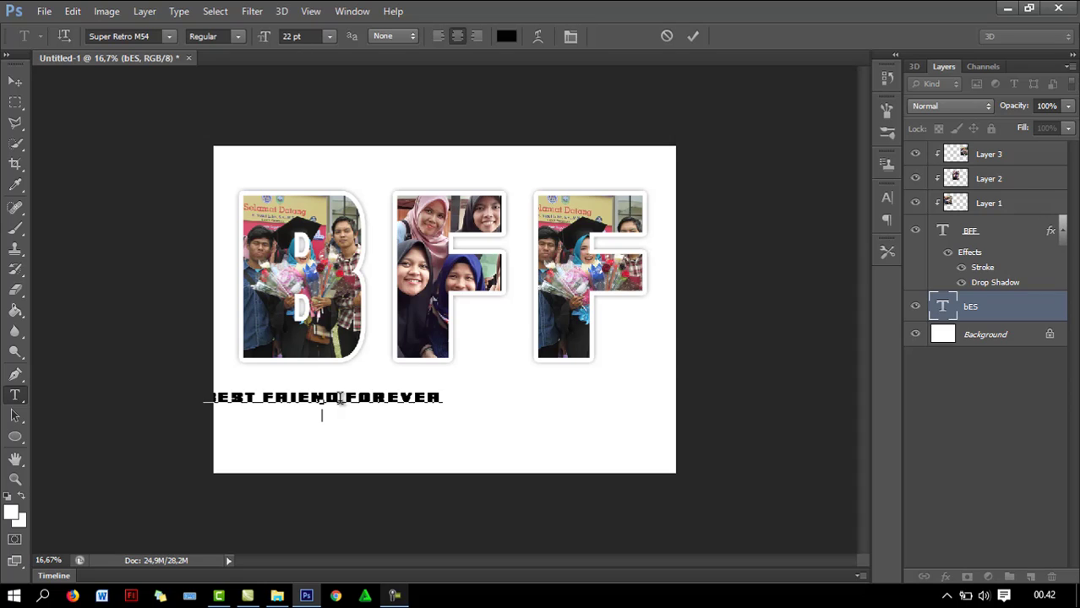
type("ERS")
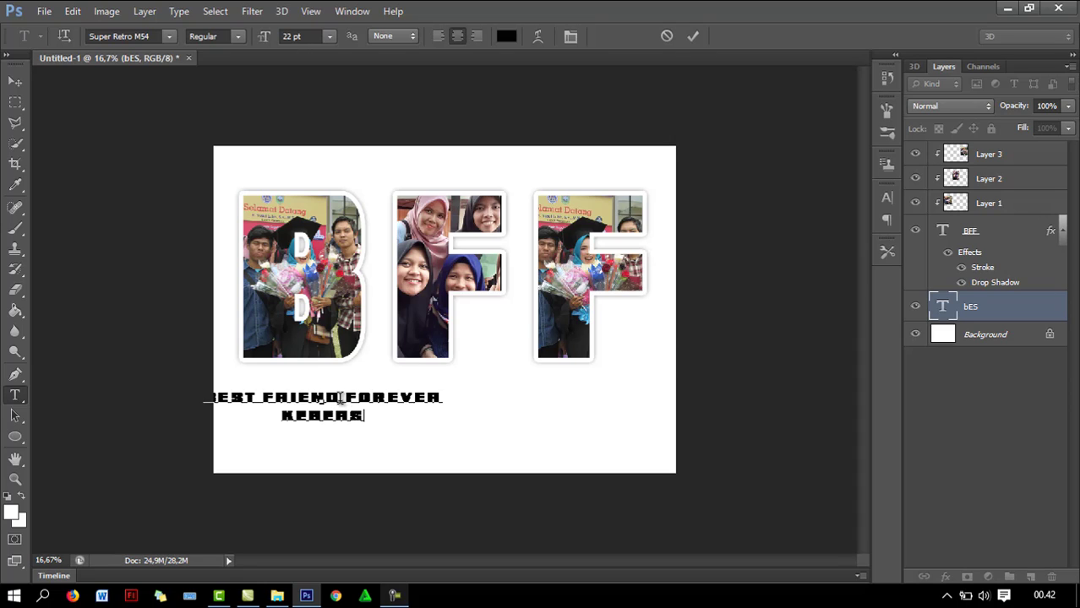
type("AMAAN ")
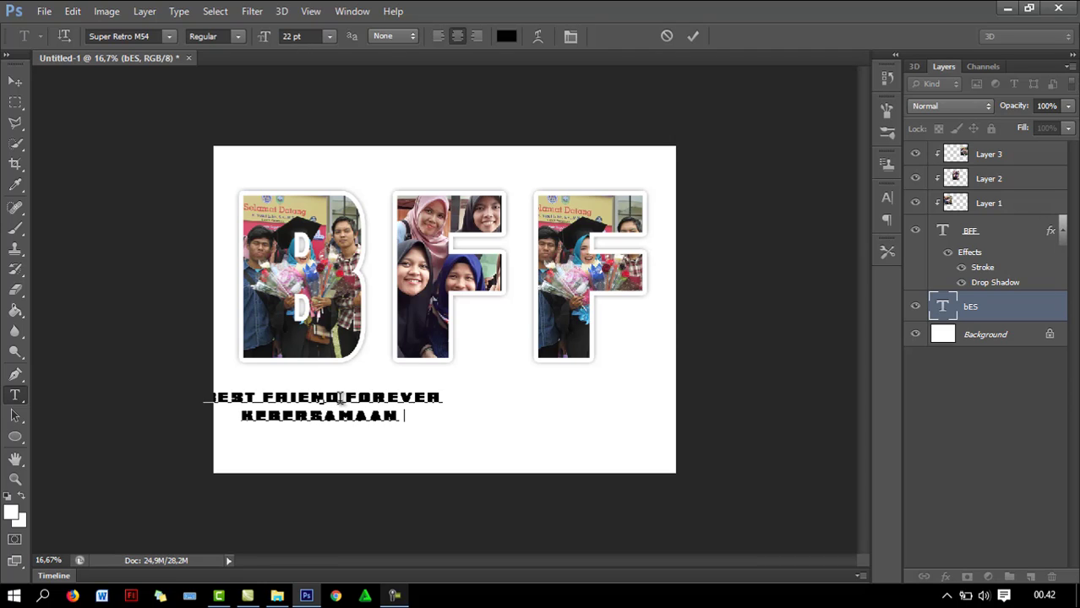
type("ANKA")
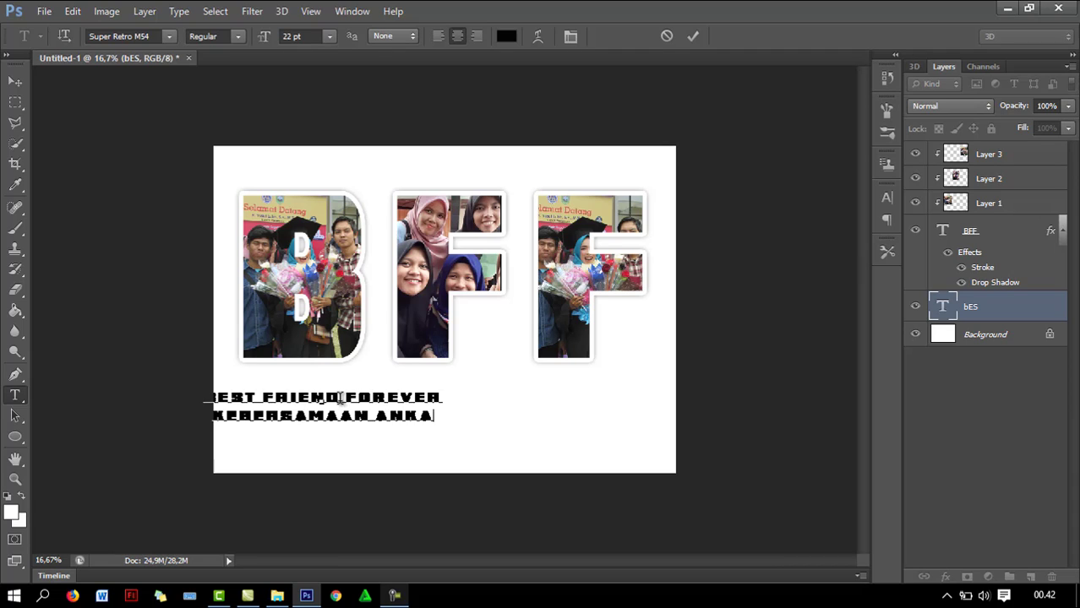
left_click(16, 81)
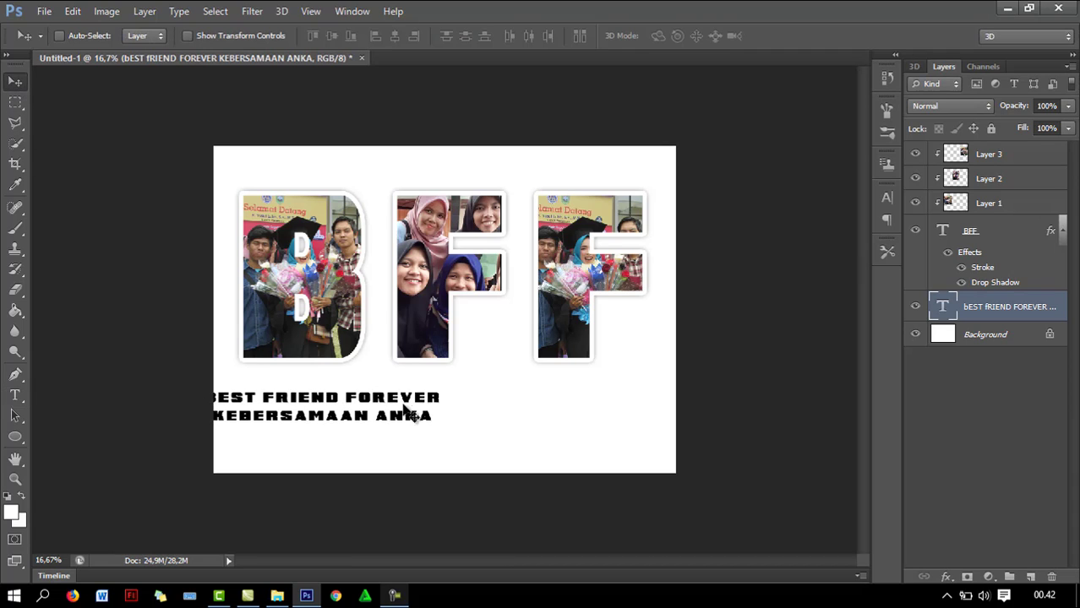
- Centre the subtitle under BFF and set its font to MingLiU-ExtB at 22 pt
mouse_move(380, 419)
left_mouse_down()
mouse_move(535, 433)
mouse_move(489, 419)
left_mouse_up()
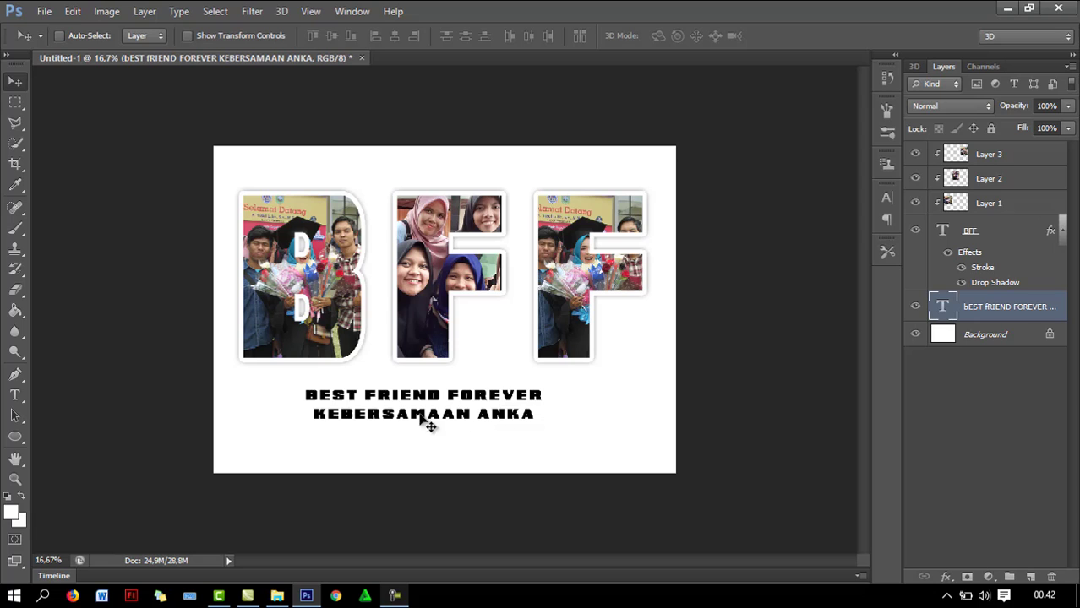
left_click(15, 395)
left_click(419, 400)
key("ctrl+a")
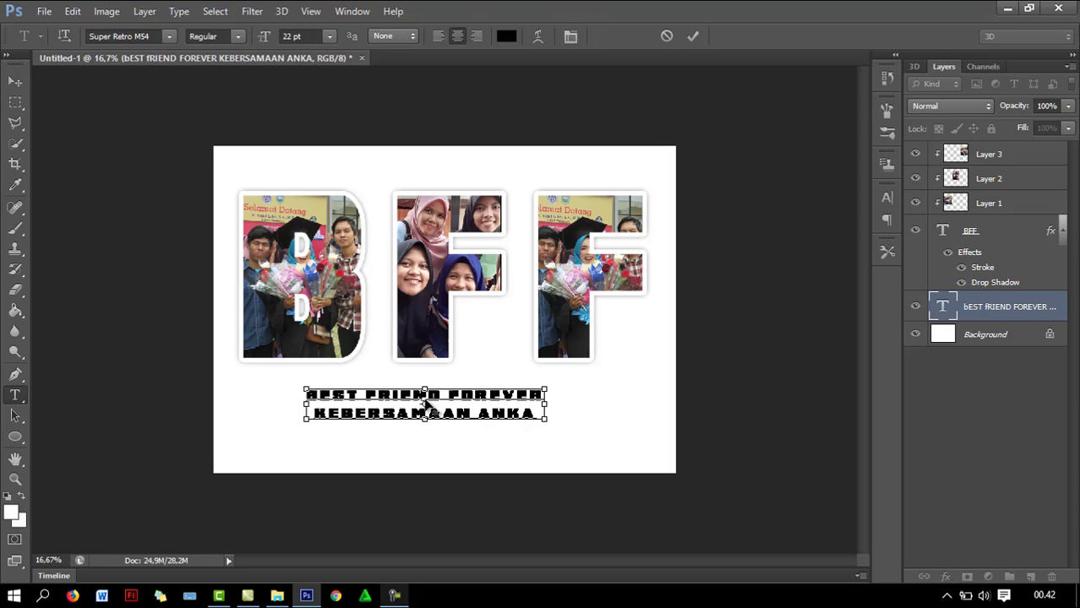
left_click(172, 34)
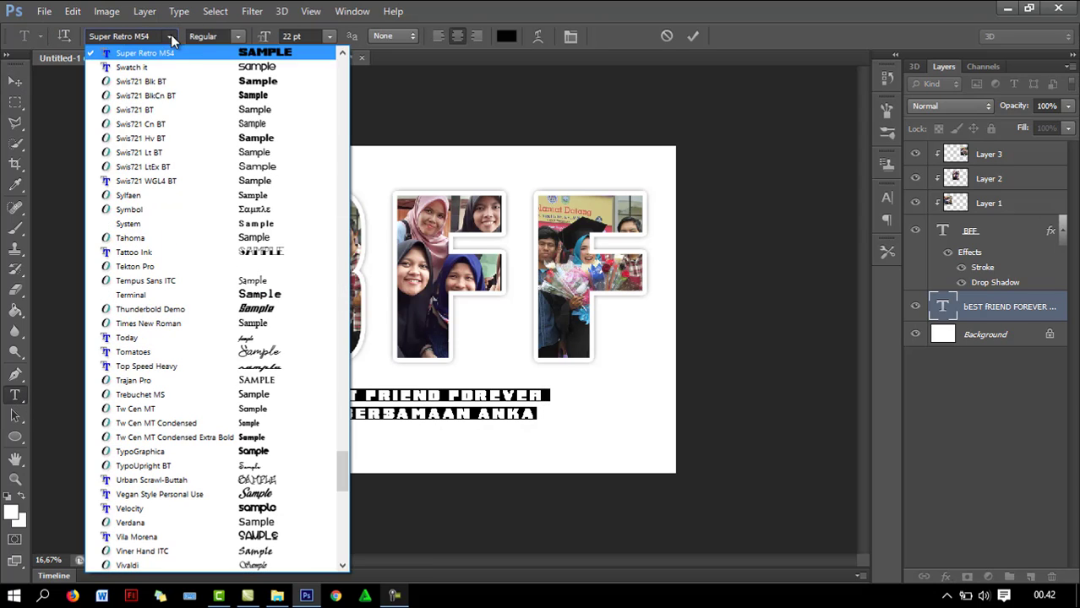
left_click(257, 166)
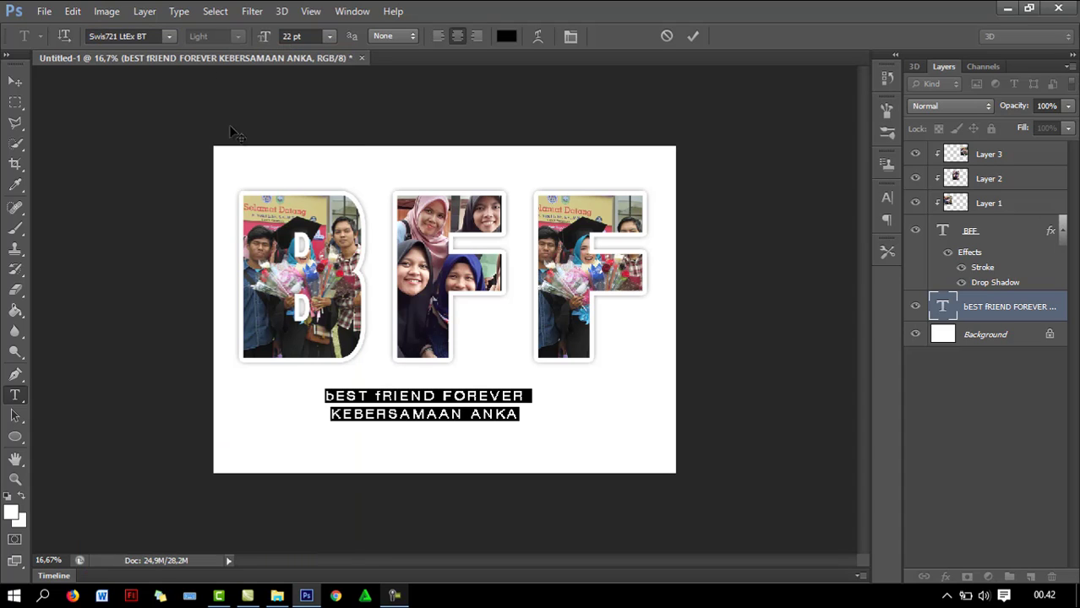
left_click(169, 37)
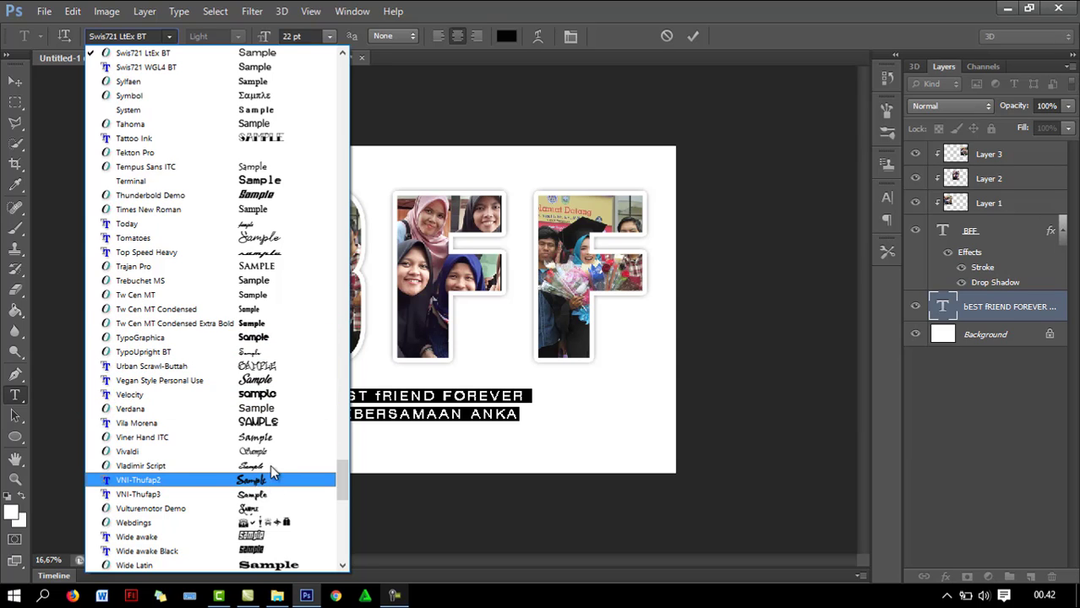
left_click(271, 480)
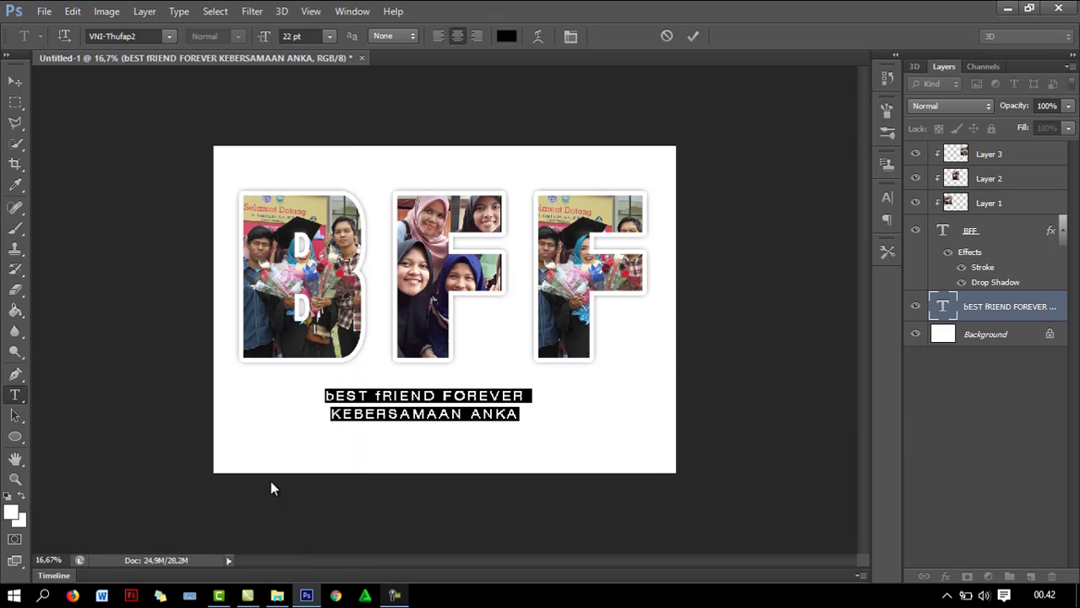
left_click(169, 36)
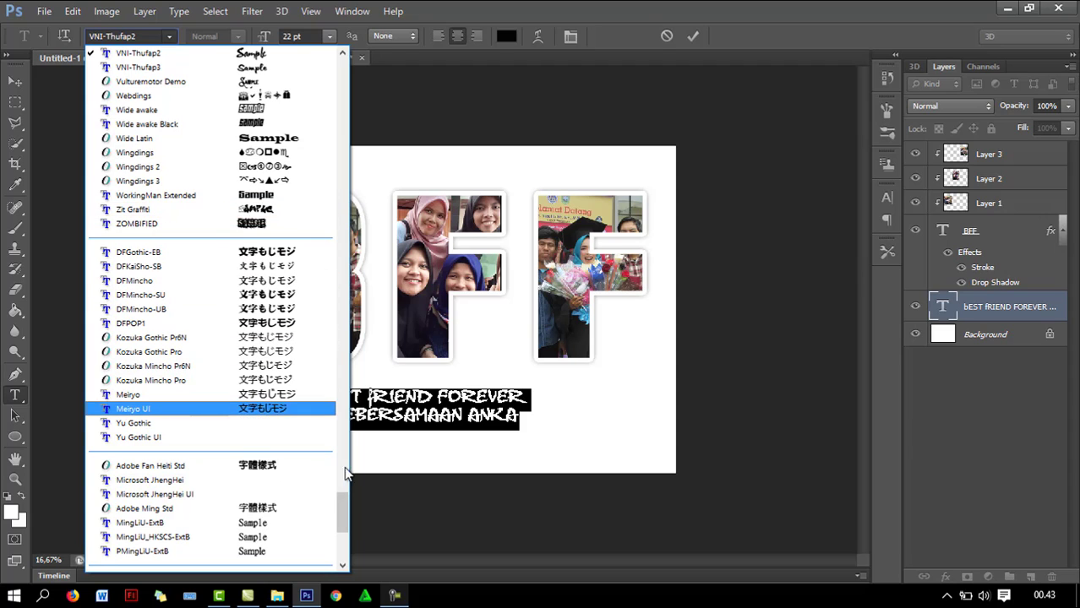
left_click(273, 525)
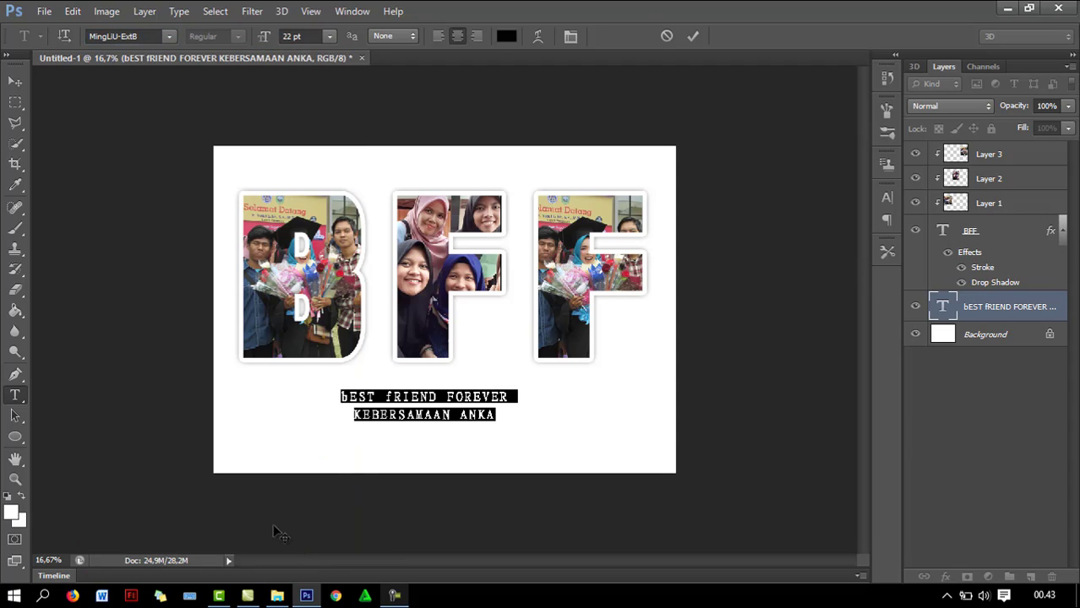
- Scale the subtitle up to 132.5%, about 29.15 pt
key("ctrl+Return")
key("v")
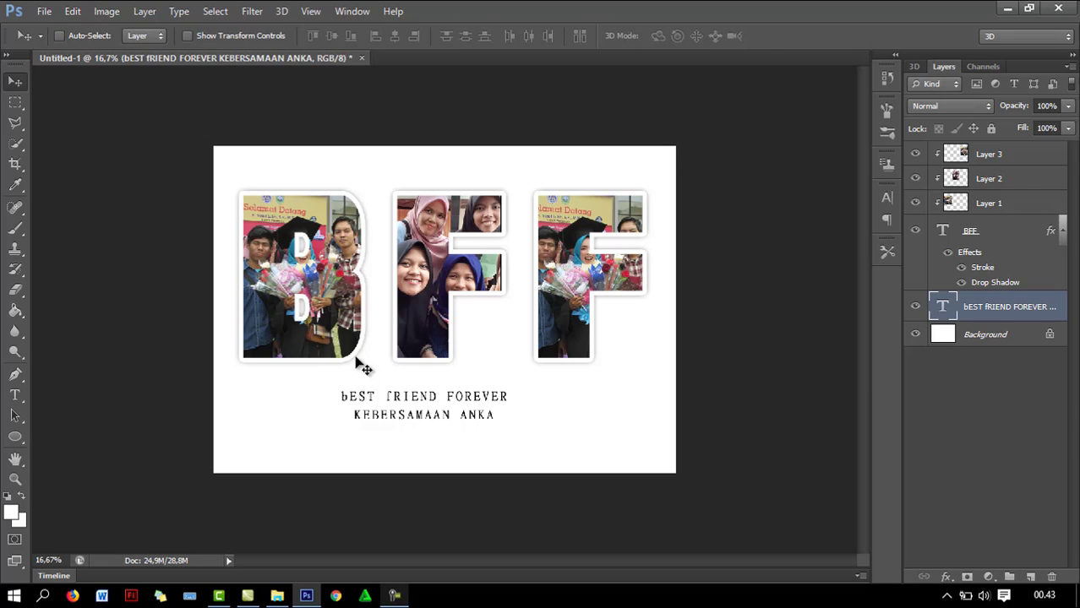
key("ctrl+t")
mouse_move(505, 417)
left_mouse_down()
mouse_move(557, 432)
mouse_move(505, 428)
left_mouse_up()
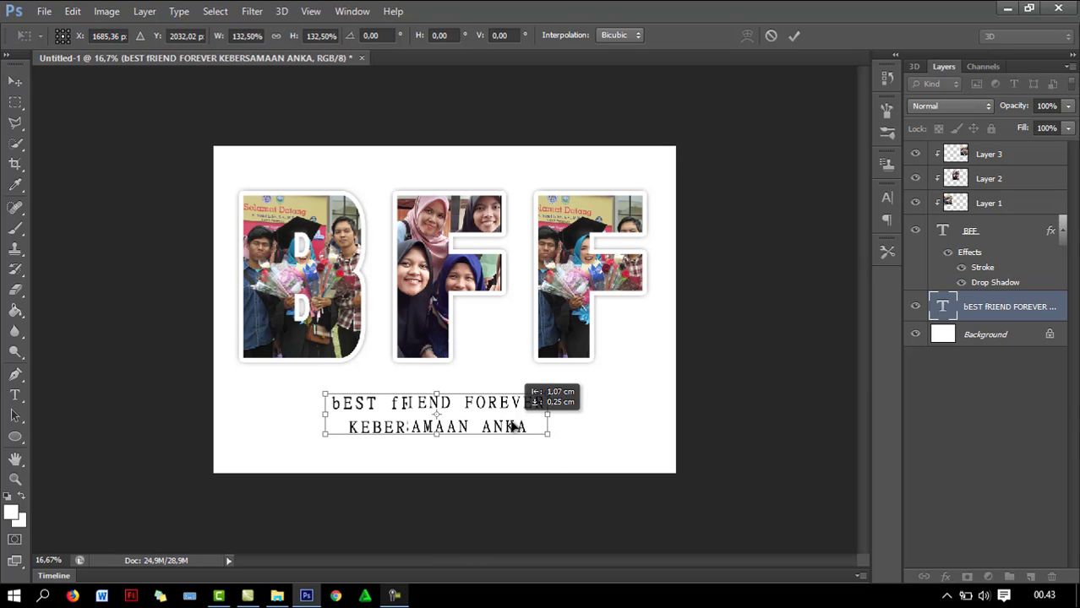
key("Return")
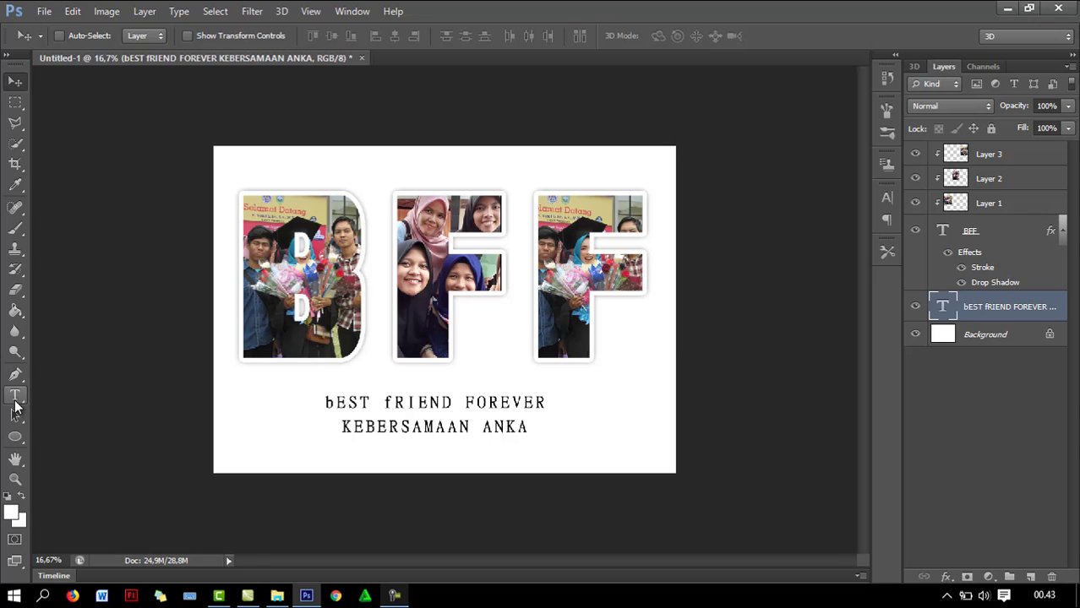
- Replace the subtitle's leading lowercase b with a capital B
left_click(16, 394)
left_click(335, 401)
key("BackSpace")
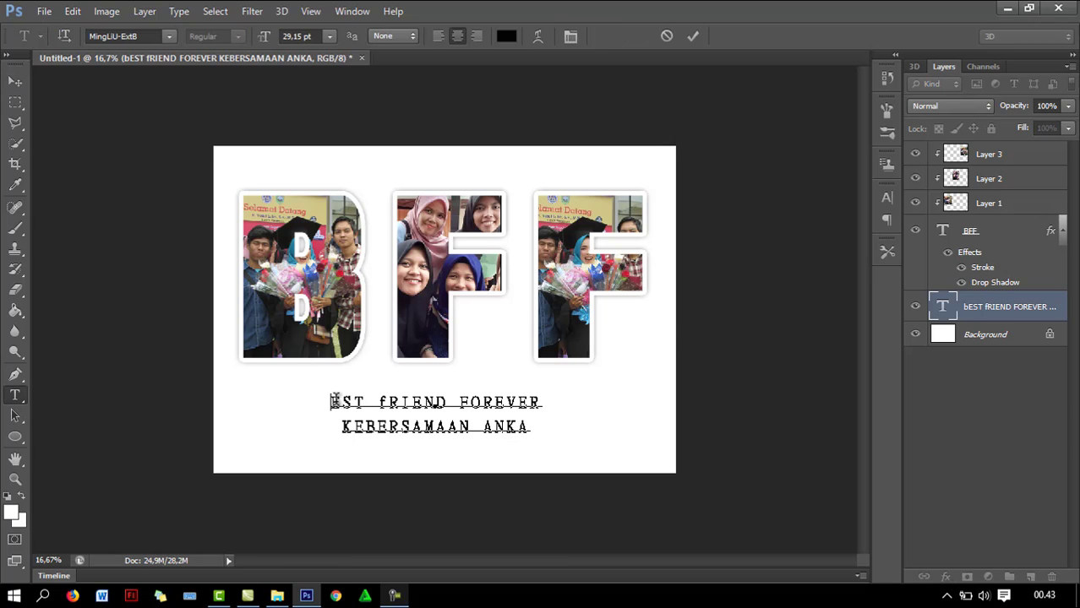
type("B")
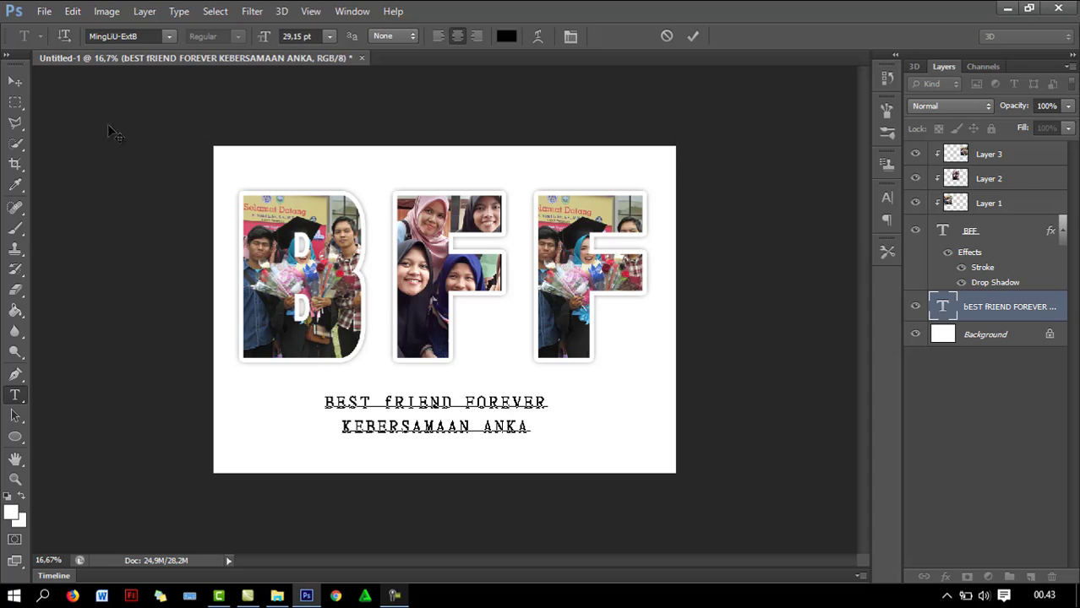
left_click(19, 83)
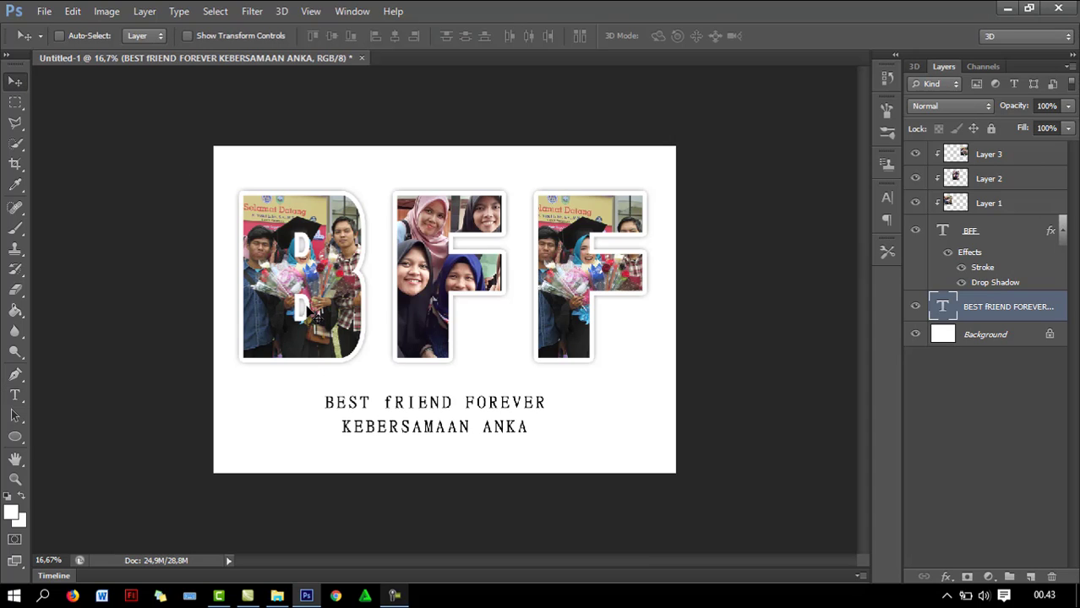
- Save the design as JPEG Untitled-1.jpg in the alah folder at Maximum quality 12
left_click(43, 12)
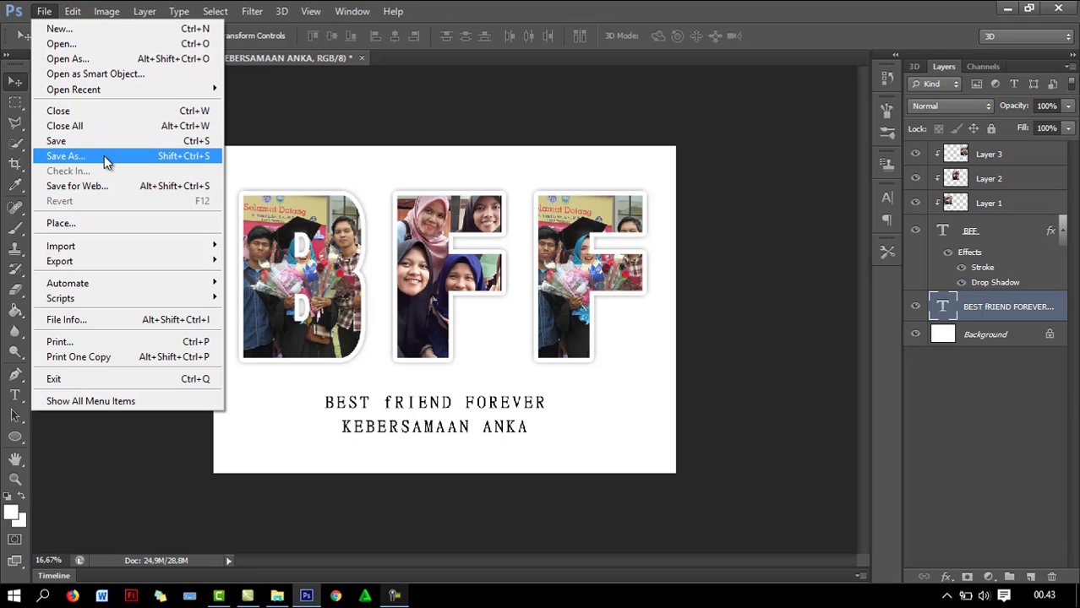
left_click(66, 156)
left_click(356, 388)
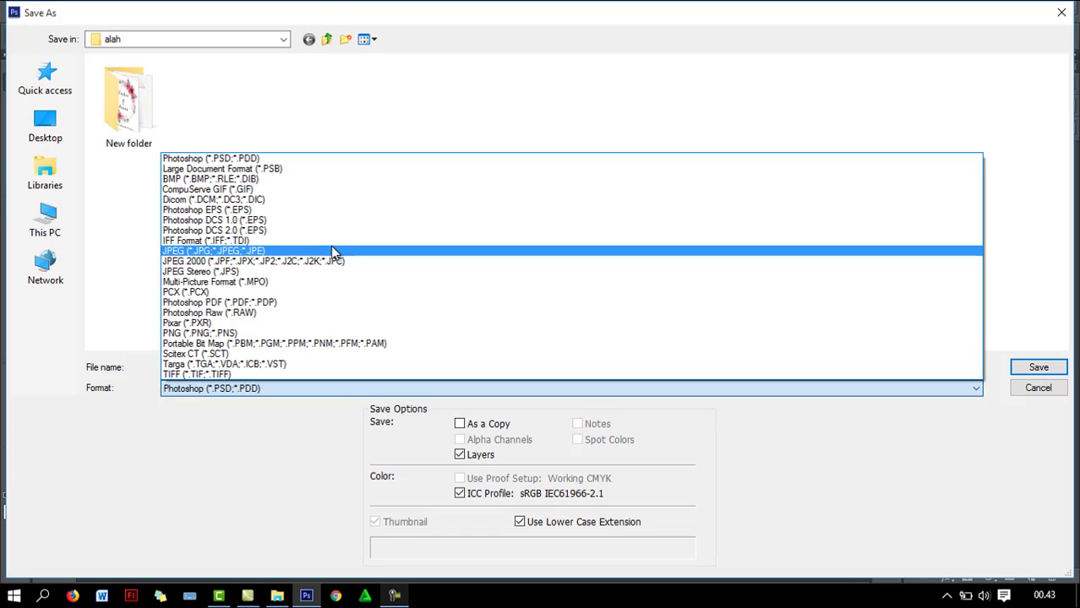
left_click(332, 252)
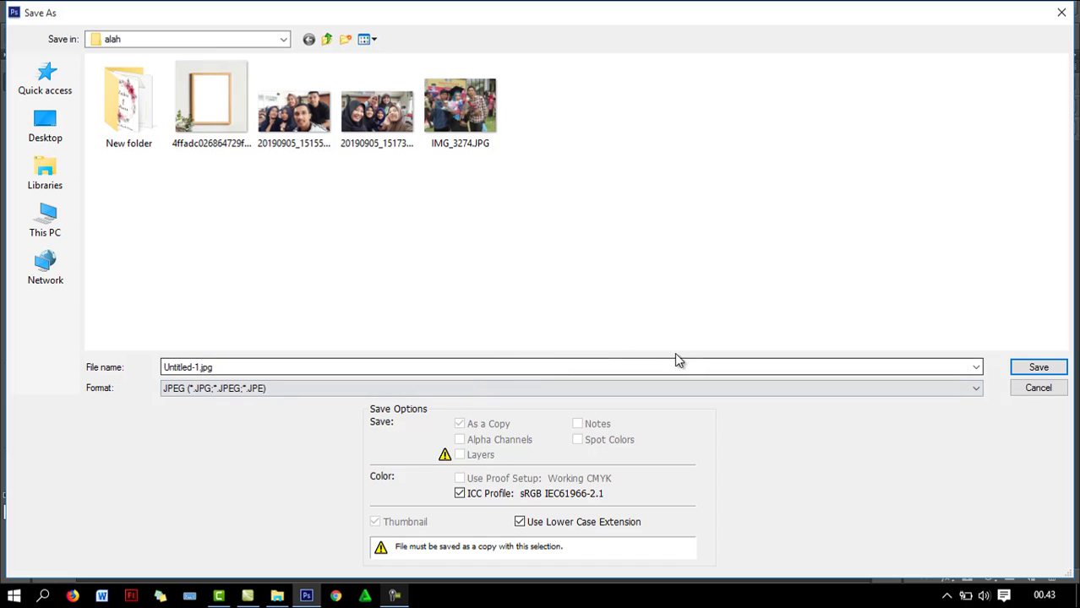
left_click(1027, 367)
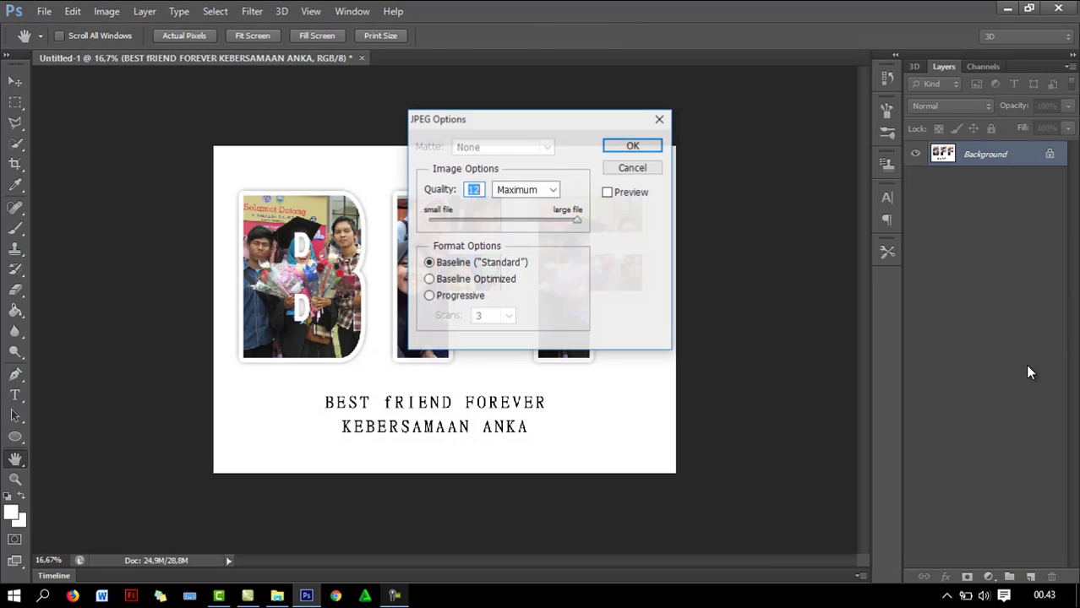
key("Return")
- Open the black frame on brick wall image
left_click(43, 11)
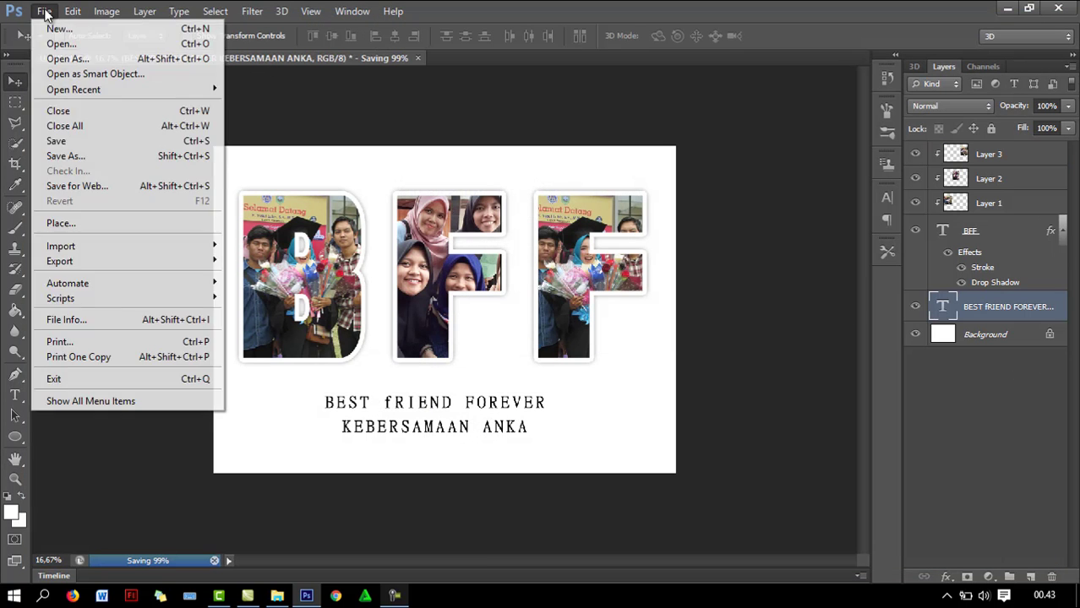
left_click(54, 41)
double_click(301, 114)
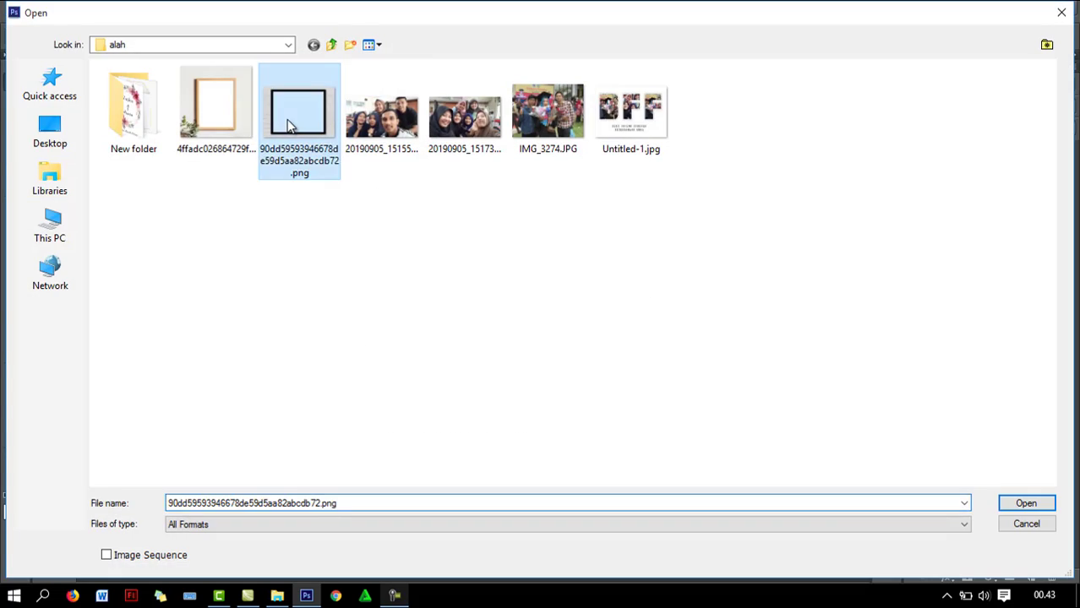
- Place Untitled-1.jpg into the frame document and move its layer beneath Layer 0
left_click(43, 11)
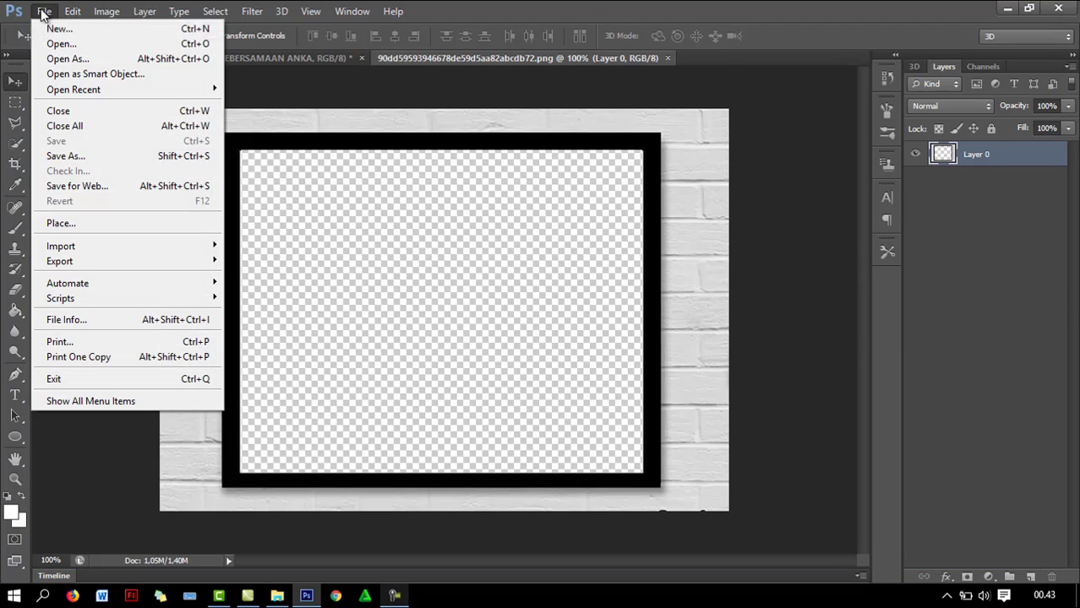
left_click(93, 224)
double_click(625, 119)
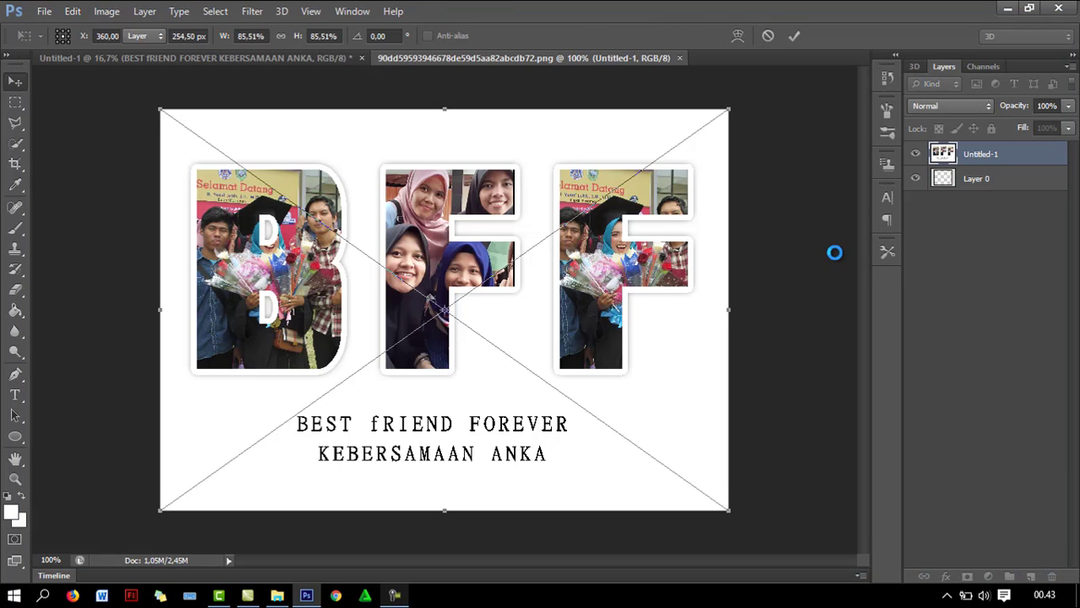
key("Return")
left_click_drag(980, 160, 976, 203)
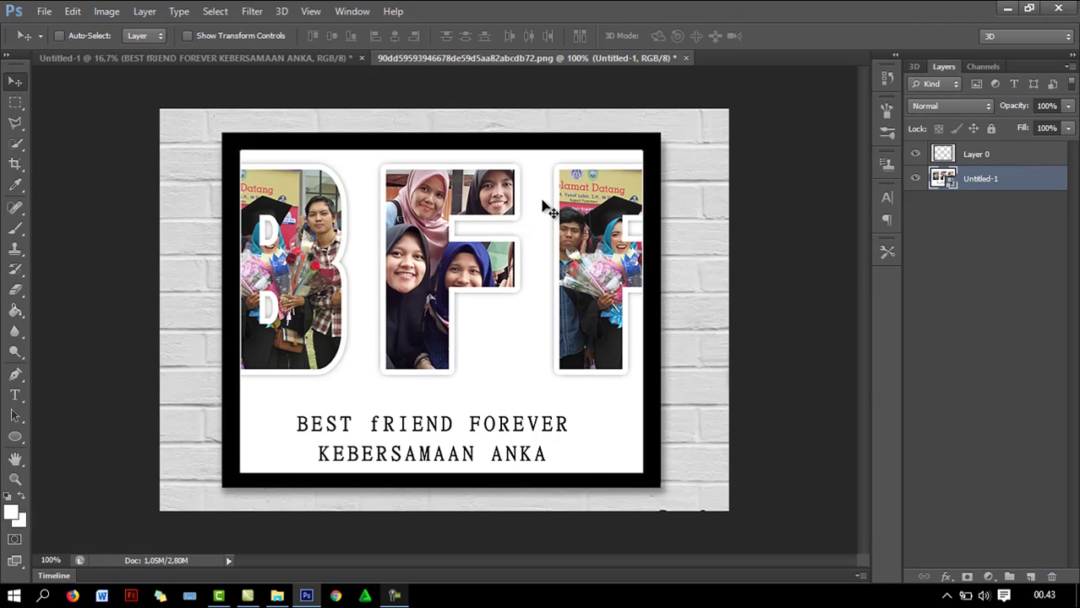
- Scale the BFF image down to about 66% so it fits inside the frame
key("ctrl+t")
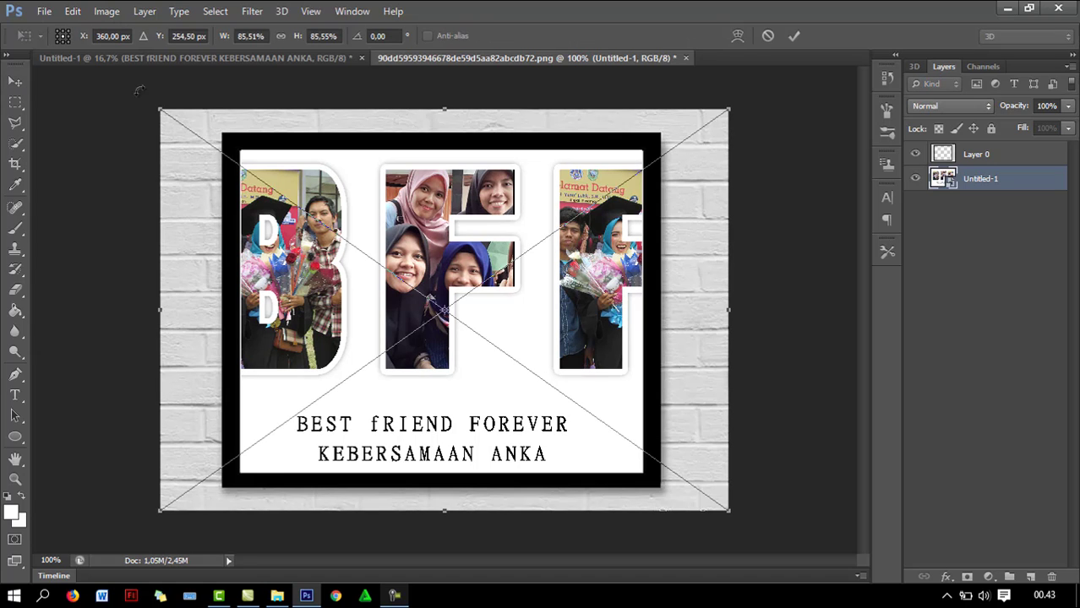
left_click_drag(153, 107, 227, 156)
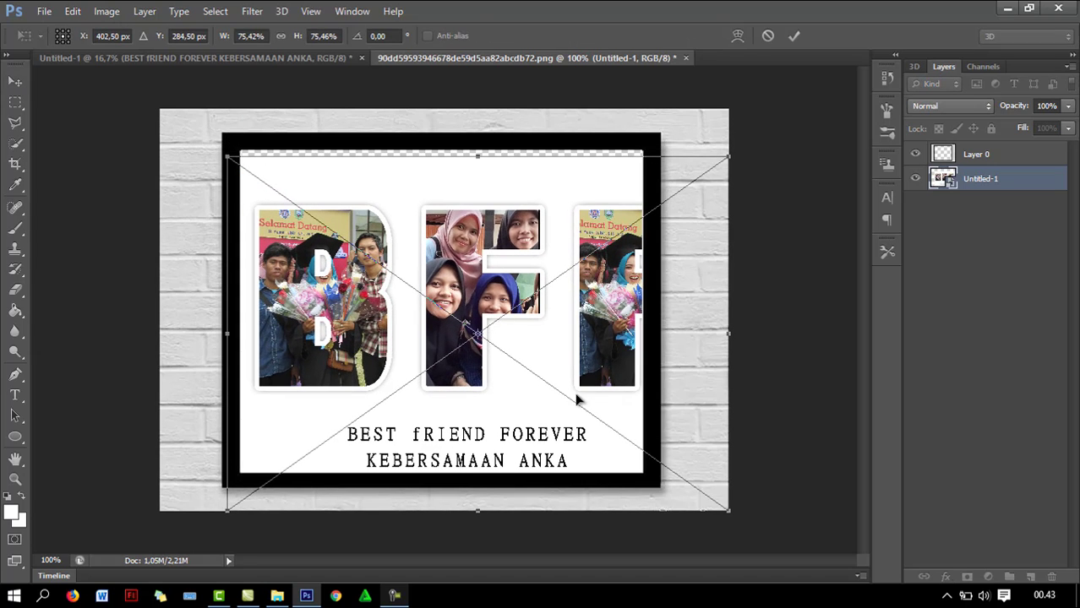
left_click_drag(725, 505, 673, 478)
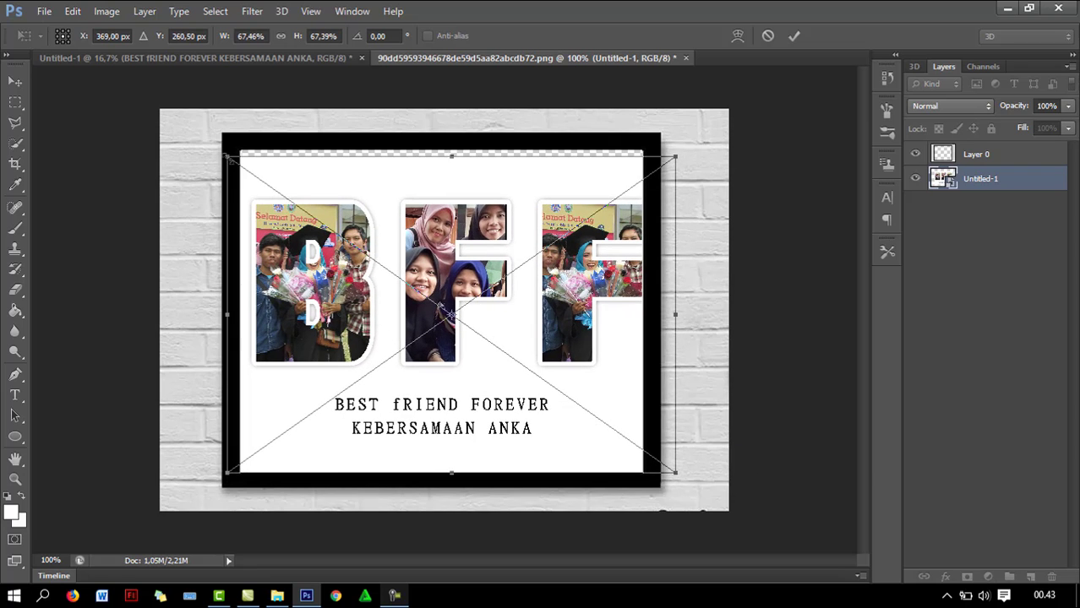
left_click_drag(229, 159, 251, 175)
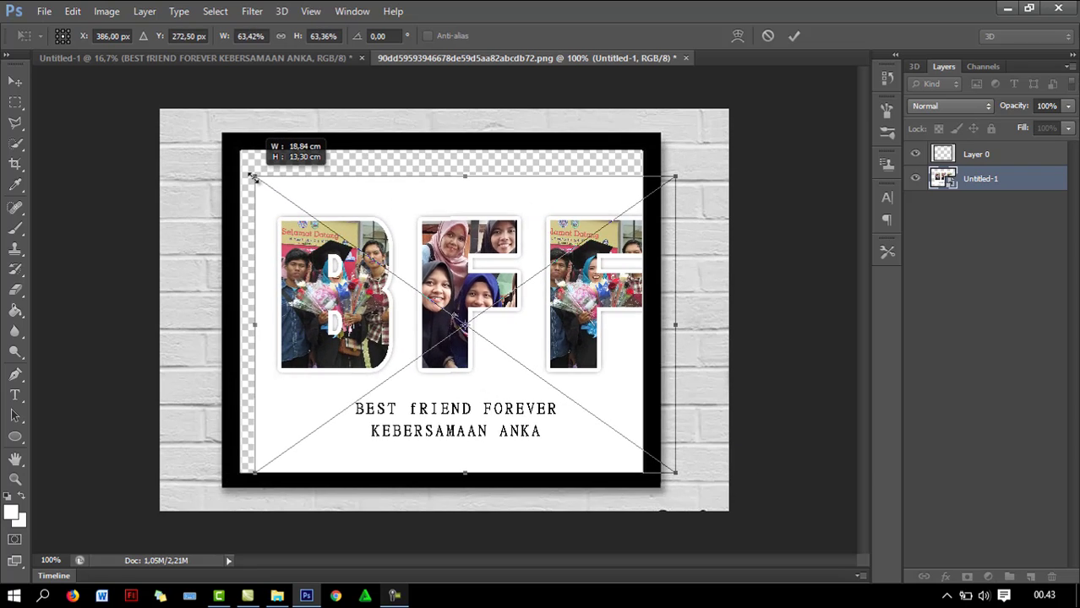
left_click_drag(251, 175, 237, 164)
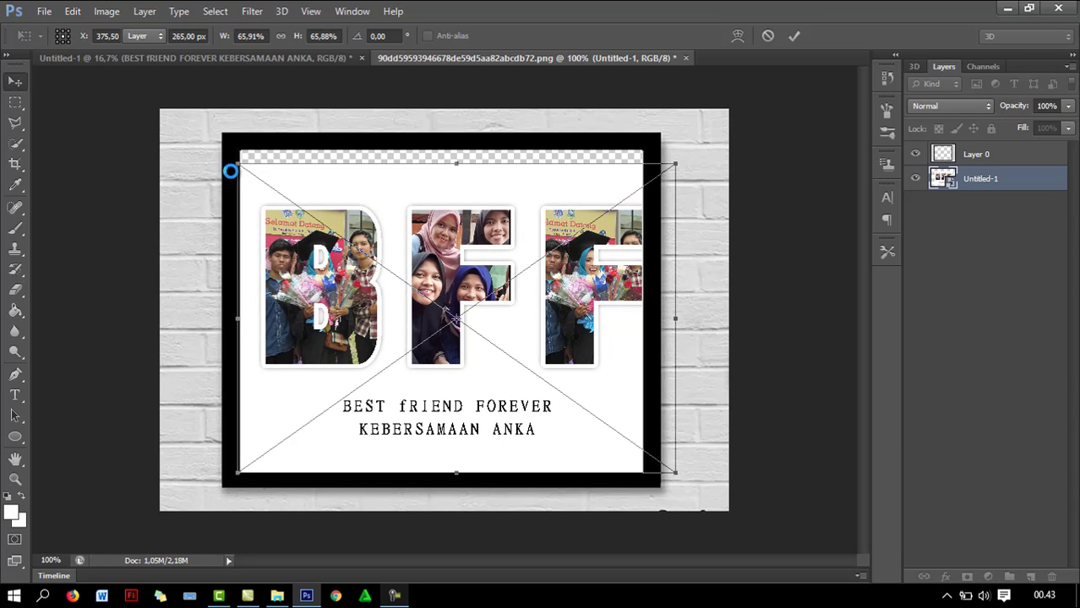
key("Return")
- Squash the Layer 0 frame image down from its top edge
left_click(978, 164)
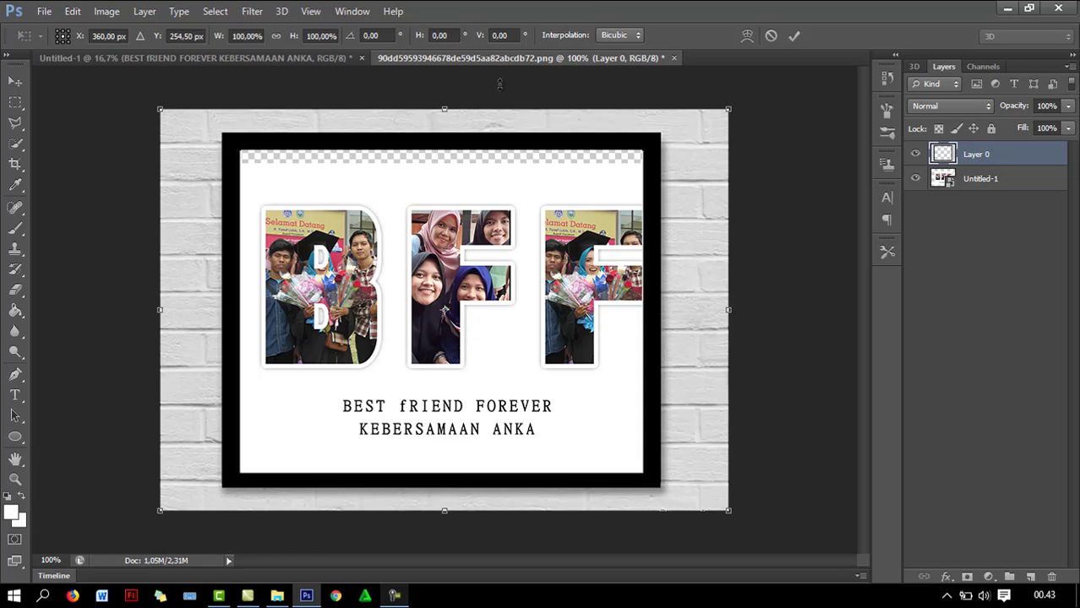
left_click_drag(445, 109, 452, 125)
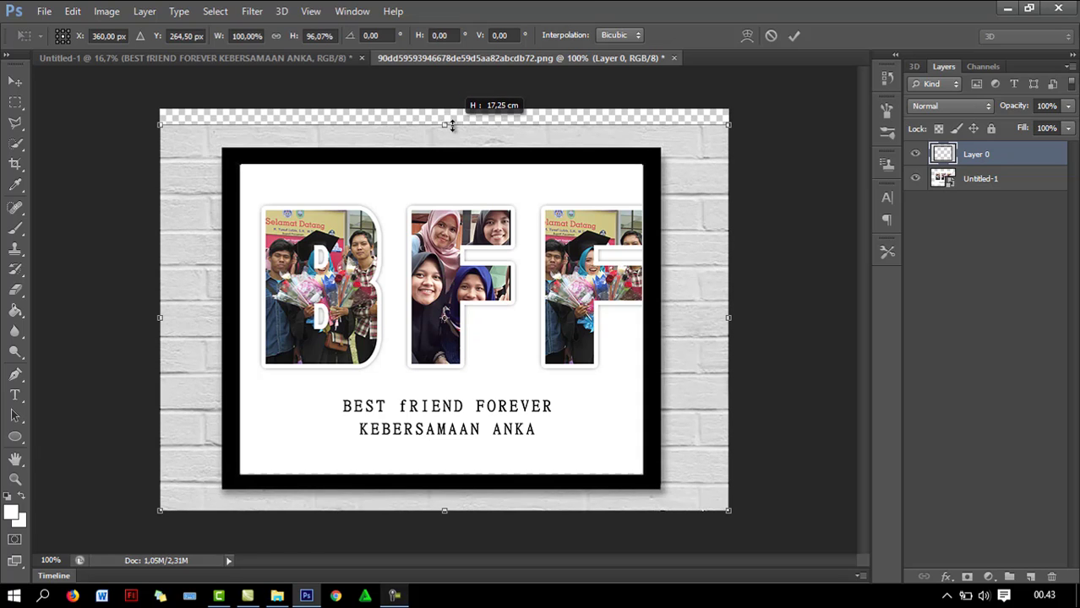
left_click_drag(444, 126, 447, 136)
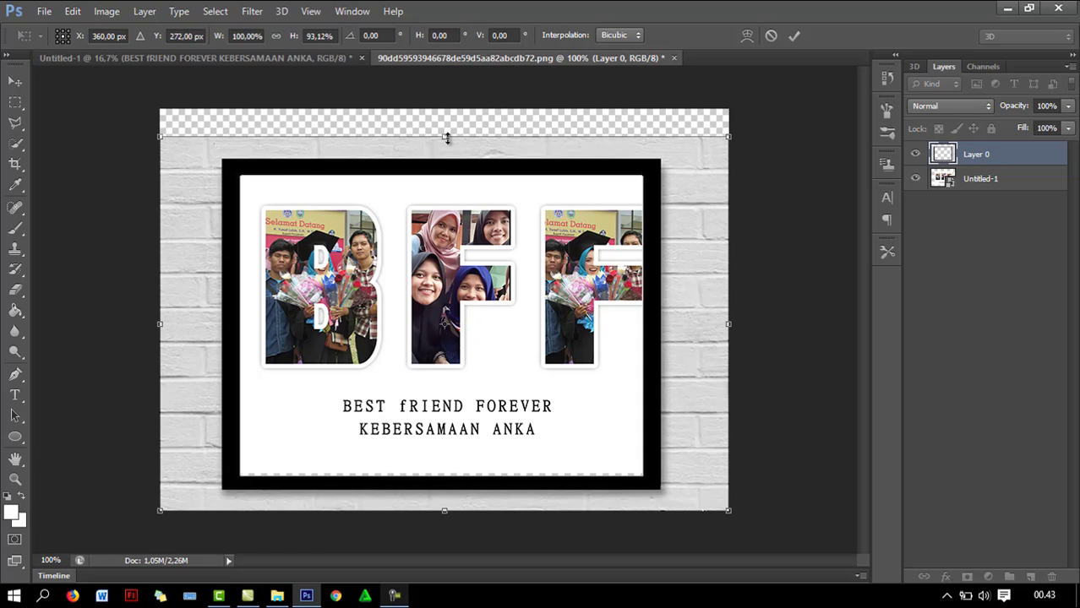
key("Return")
- Shrink the Untitled-1 BFF image to about 61% from its top-right corner
left_click(978, 178)
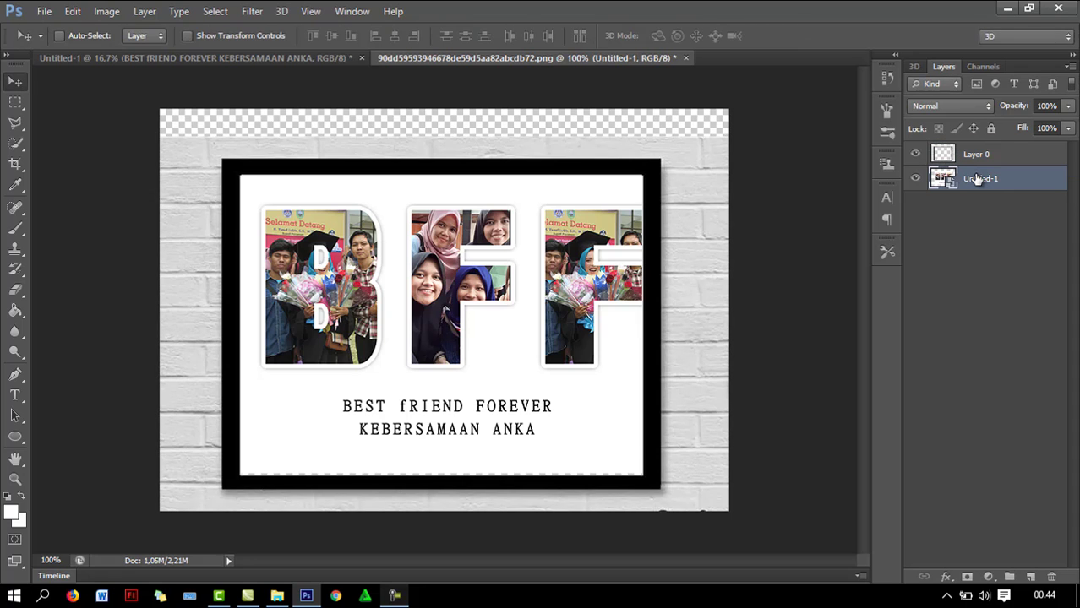
key("ctrl+t")
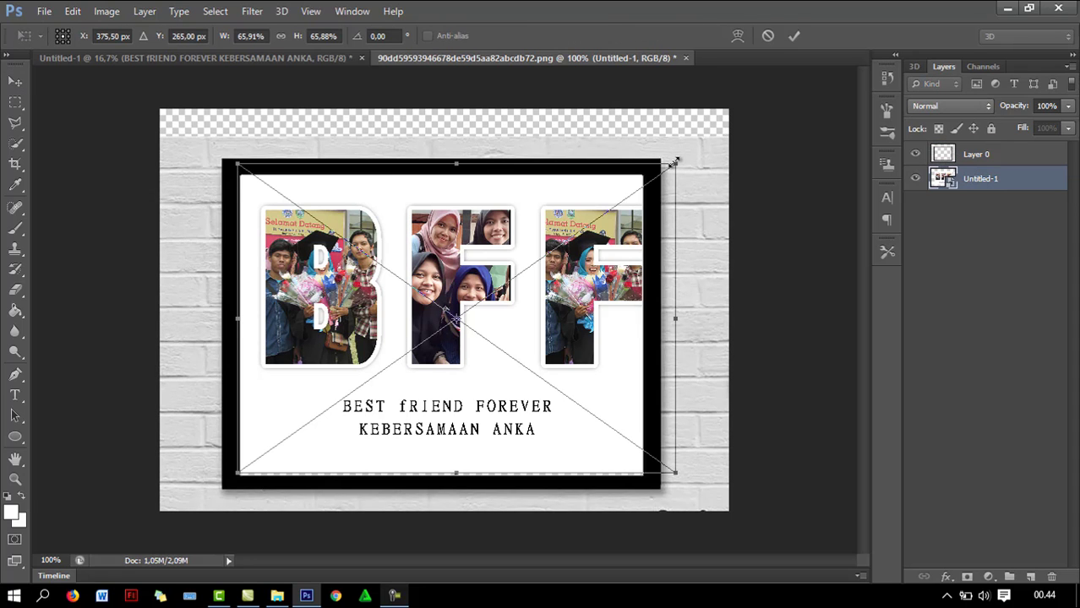
left_click_drag(673, 160, 639, 180)
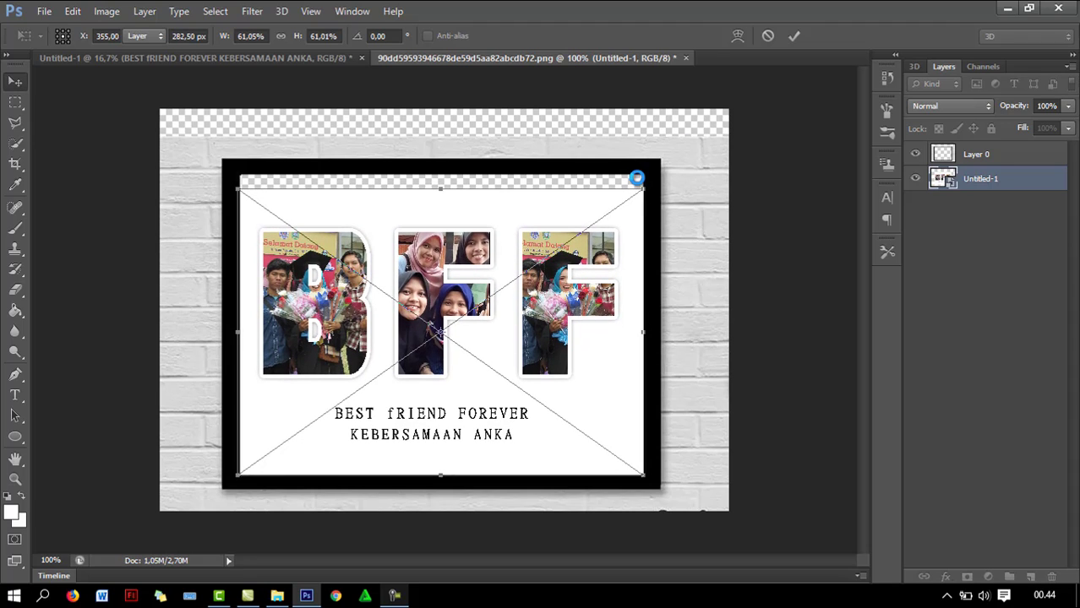
key("Return")
- Lower the frame's top edge slightly more, leaving Layer 0 at 96.6% height
left_click(1014, 157)
key("ctrl+t")
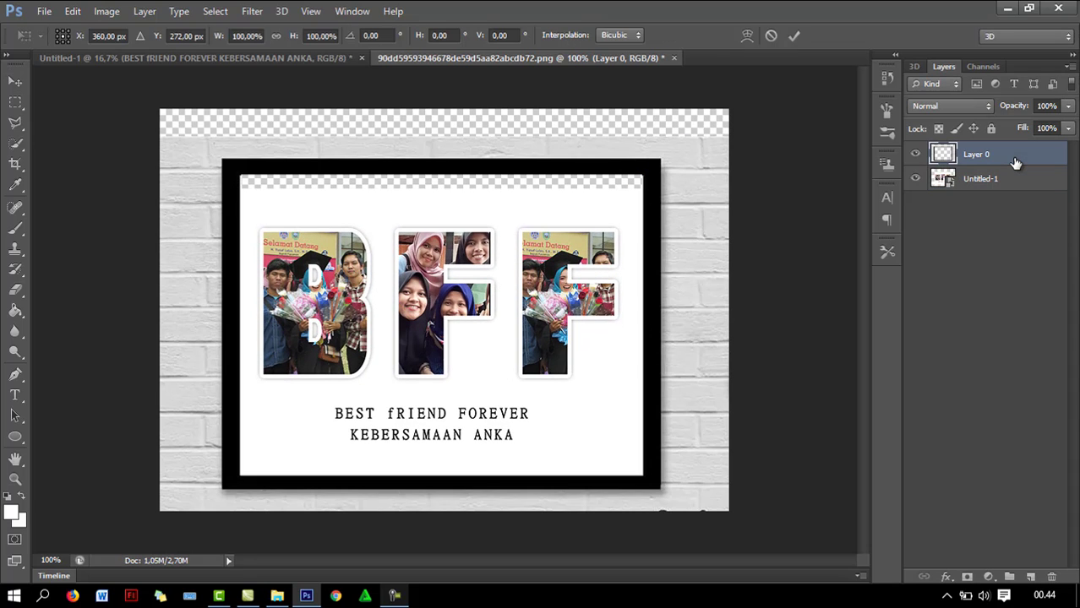
left_click_drag(444, 136, 445, 150)
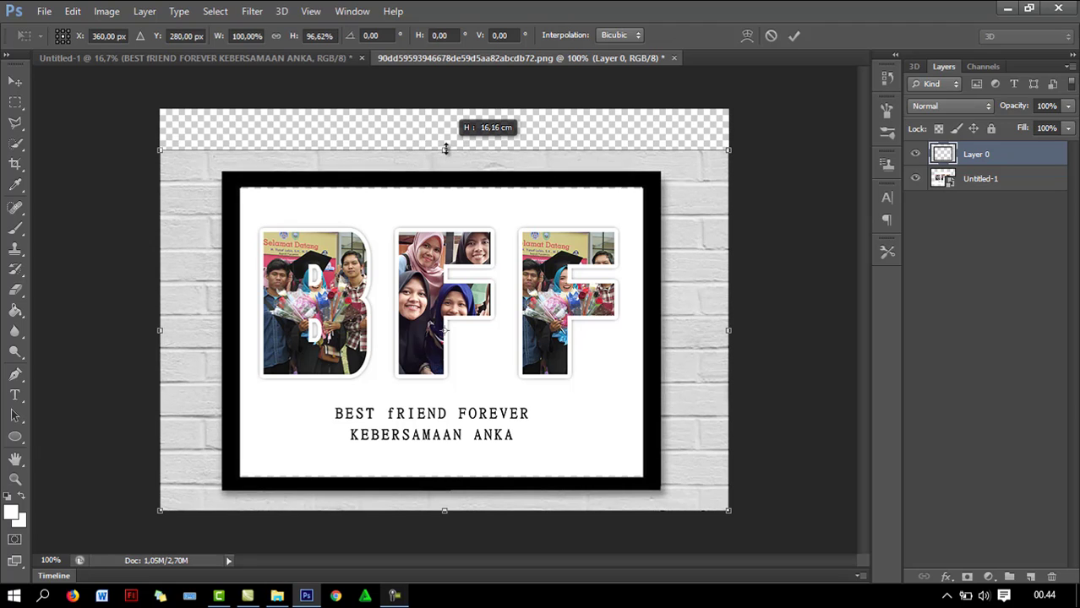
key("Return")
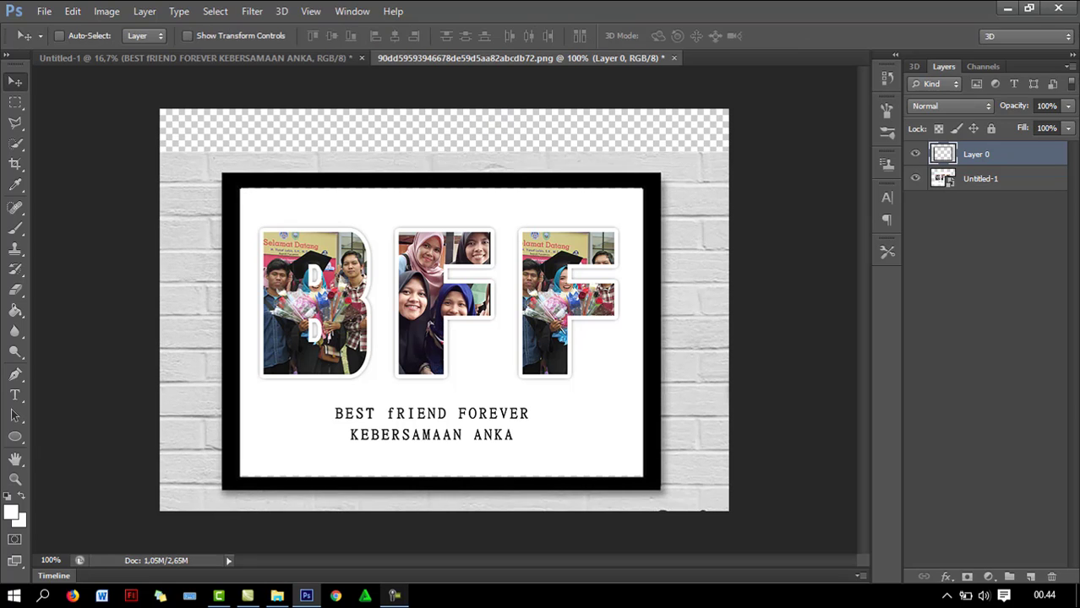
- Crop the canvas top down to the brick wall's edge, removing the transparent strip
left_click(16, 165)
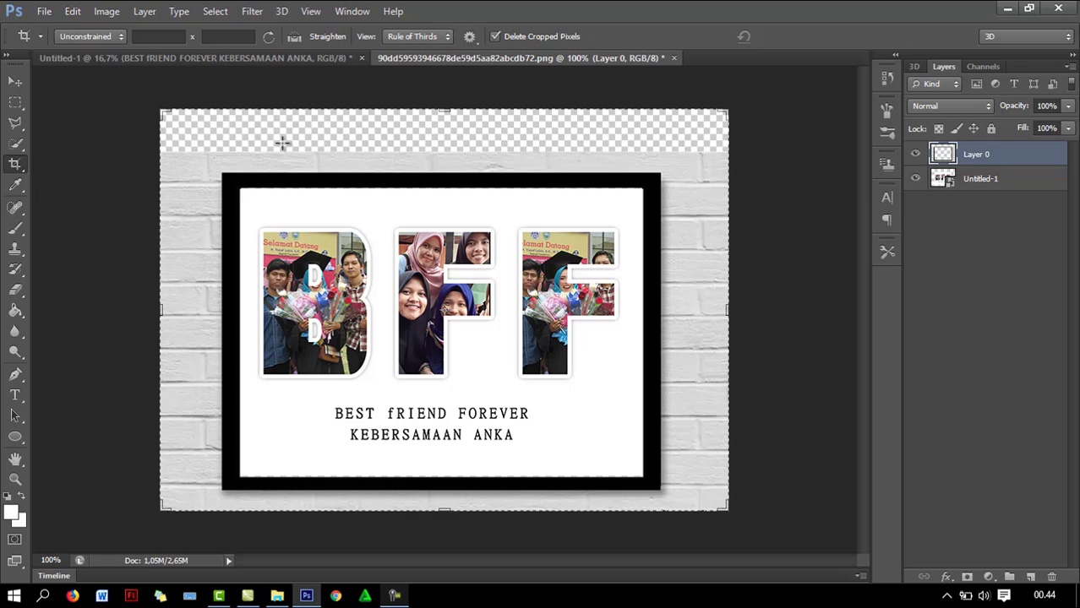
left_click_drag(446, 116, 448, 132)
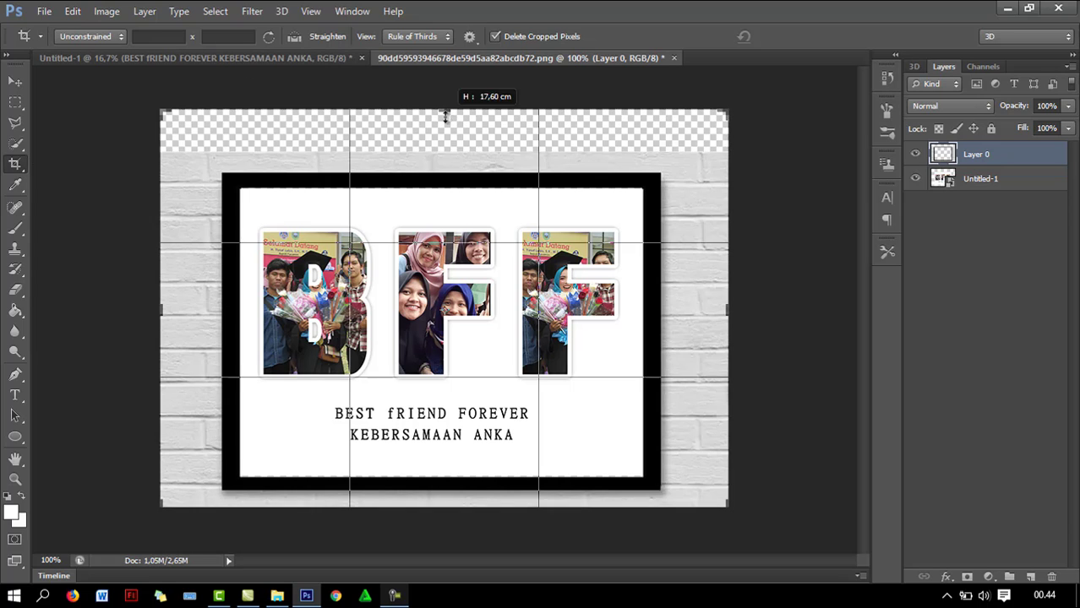
key("Return")
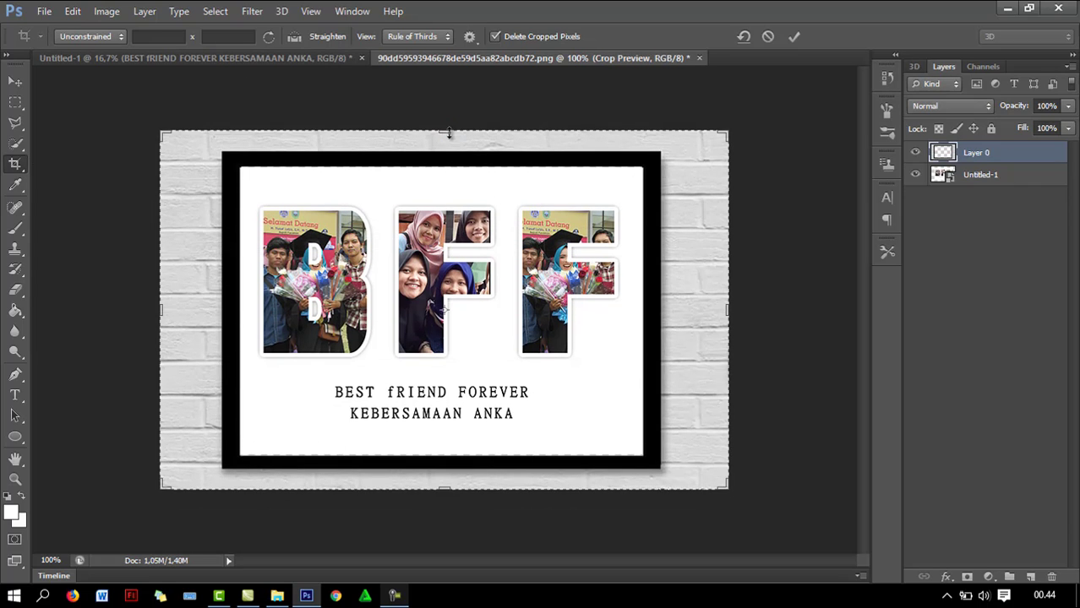
left_click(14, 81)
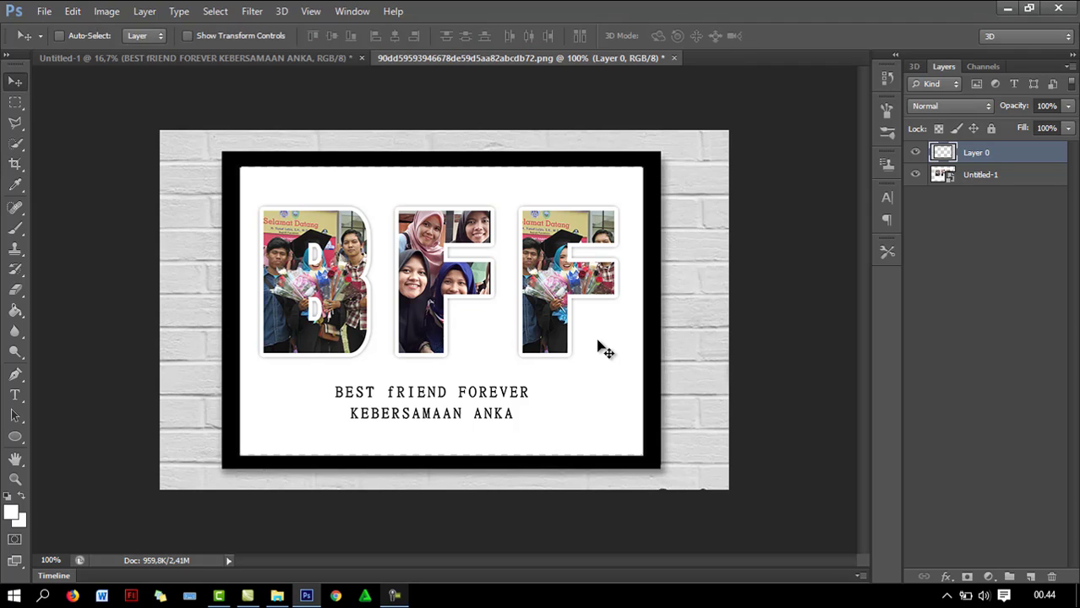
left_click(393, 596)
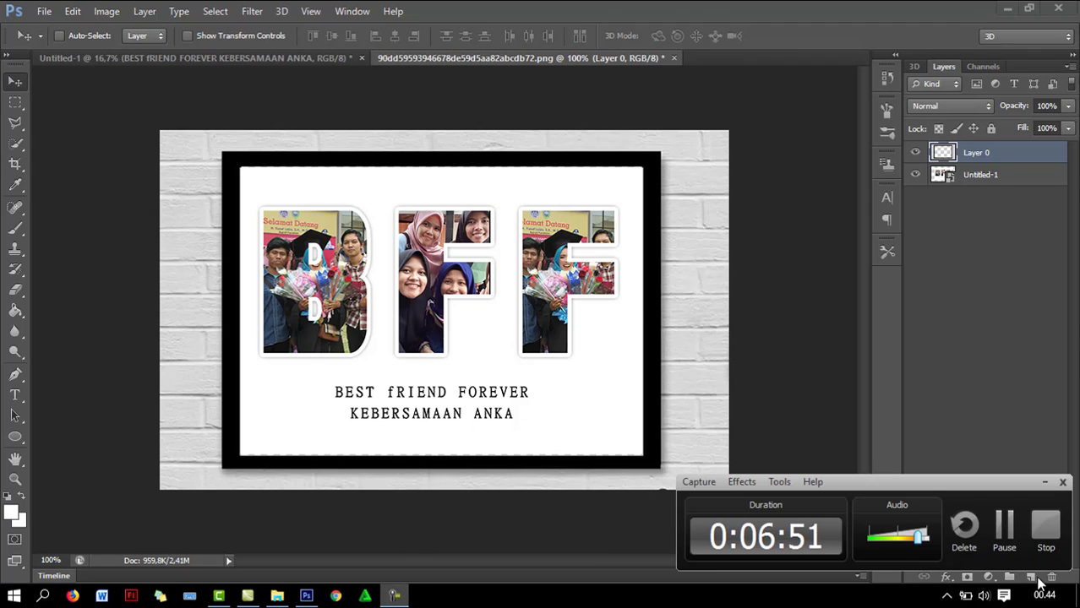